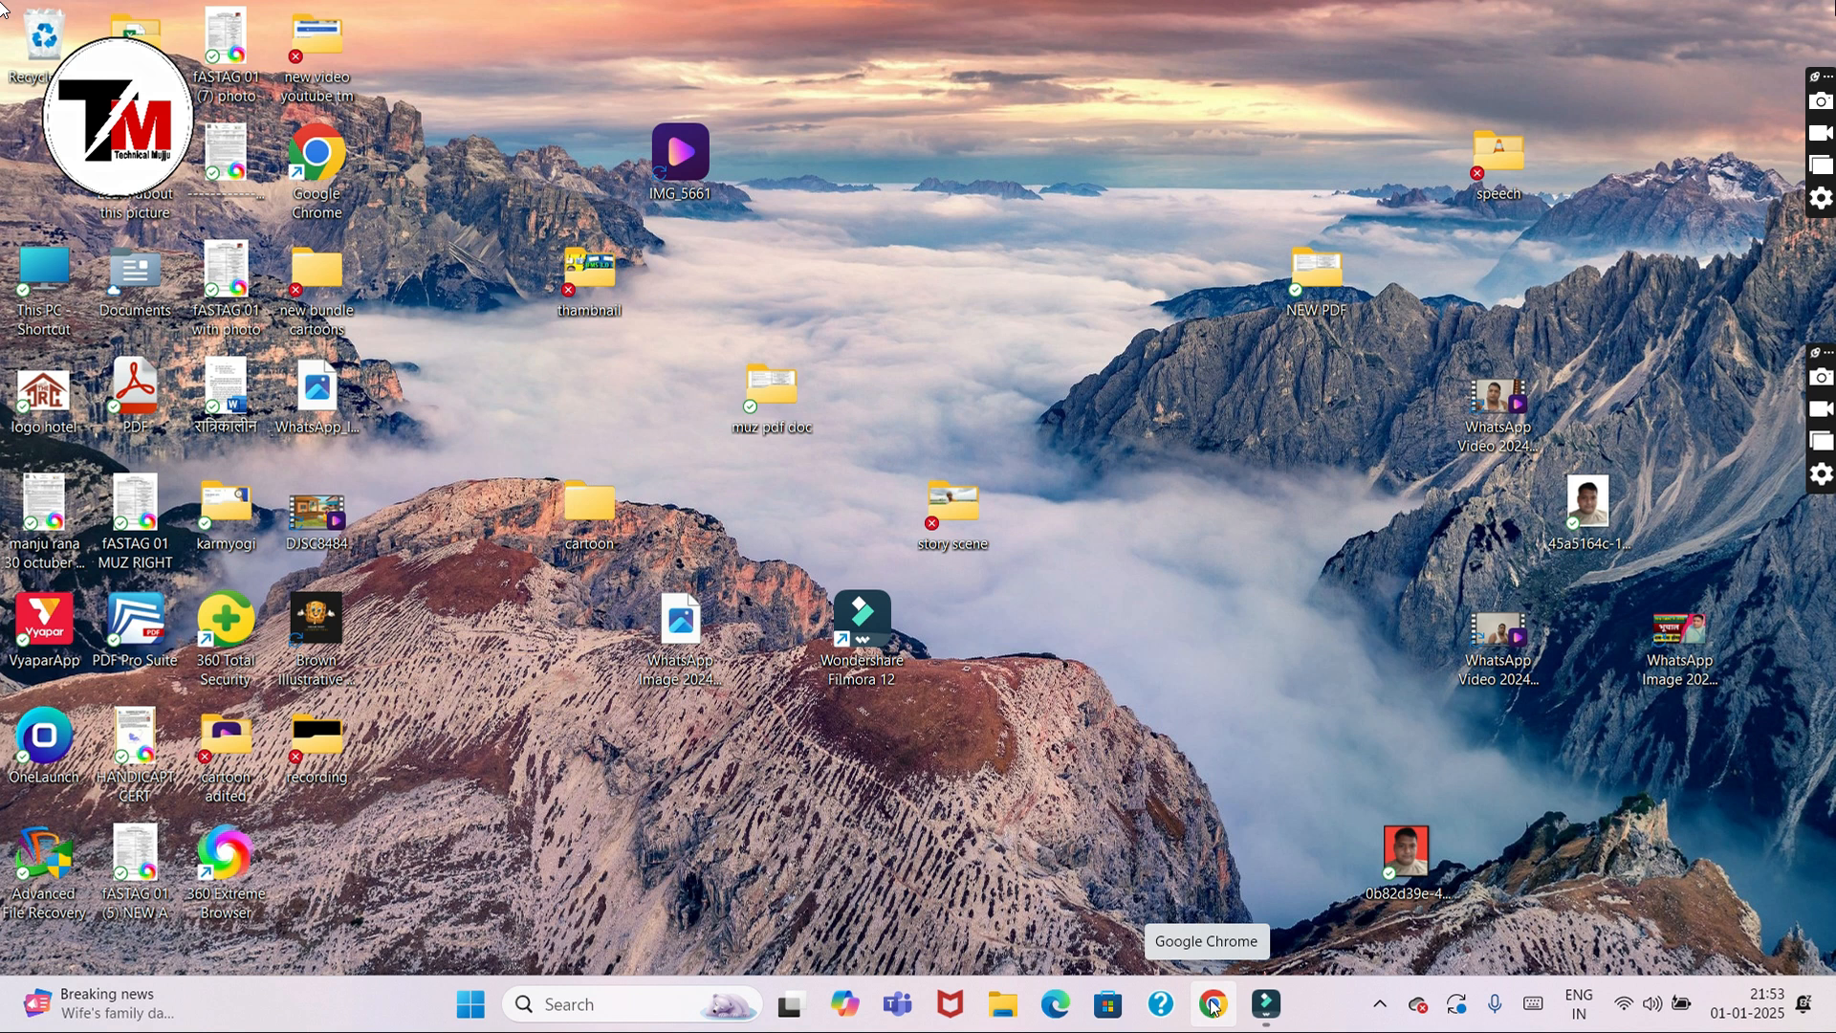
Step: Launch Google Chrome and bring its window back to the front
click(1212, 1004)
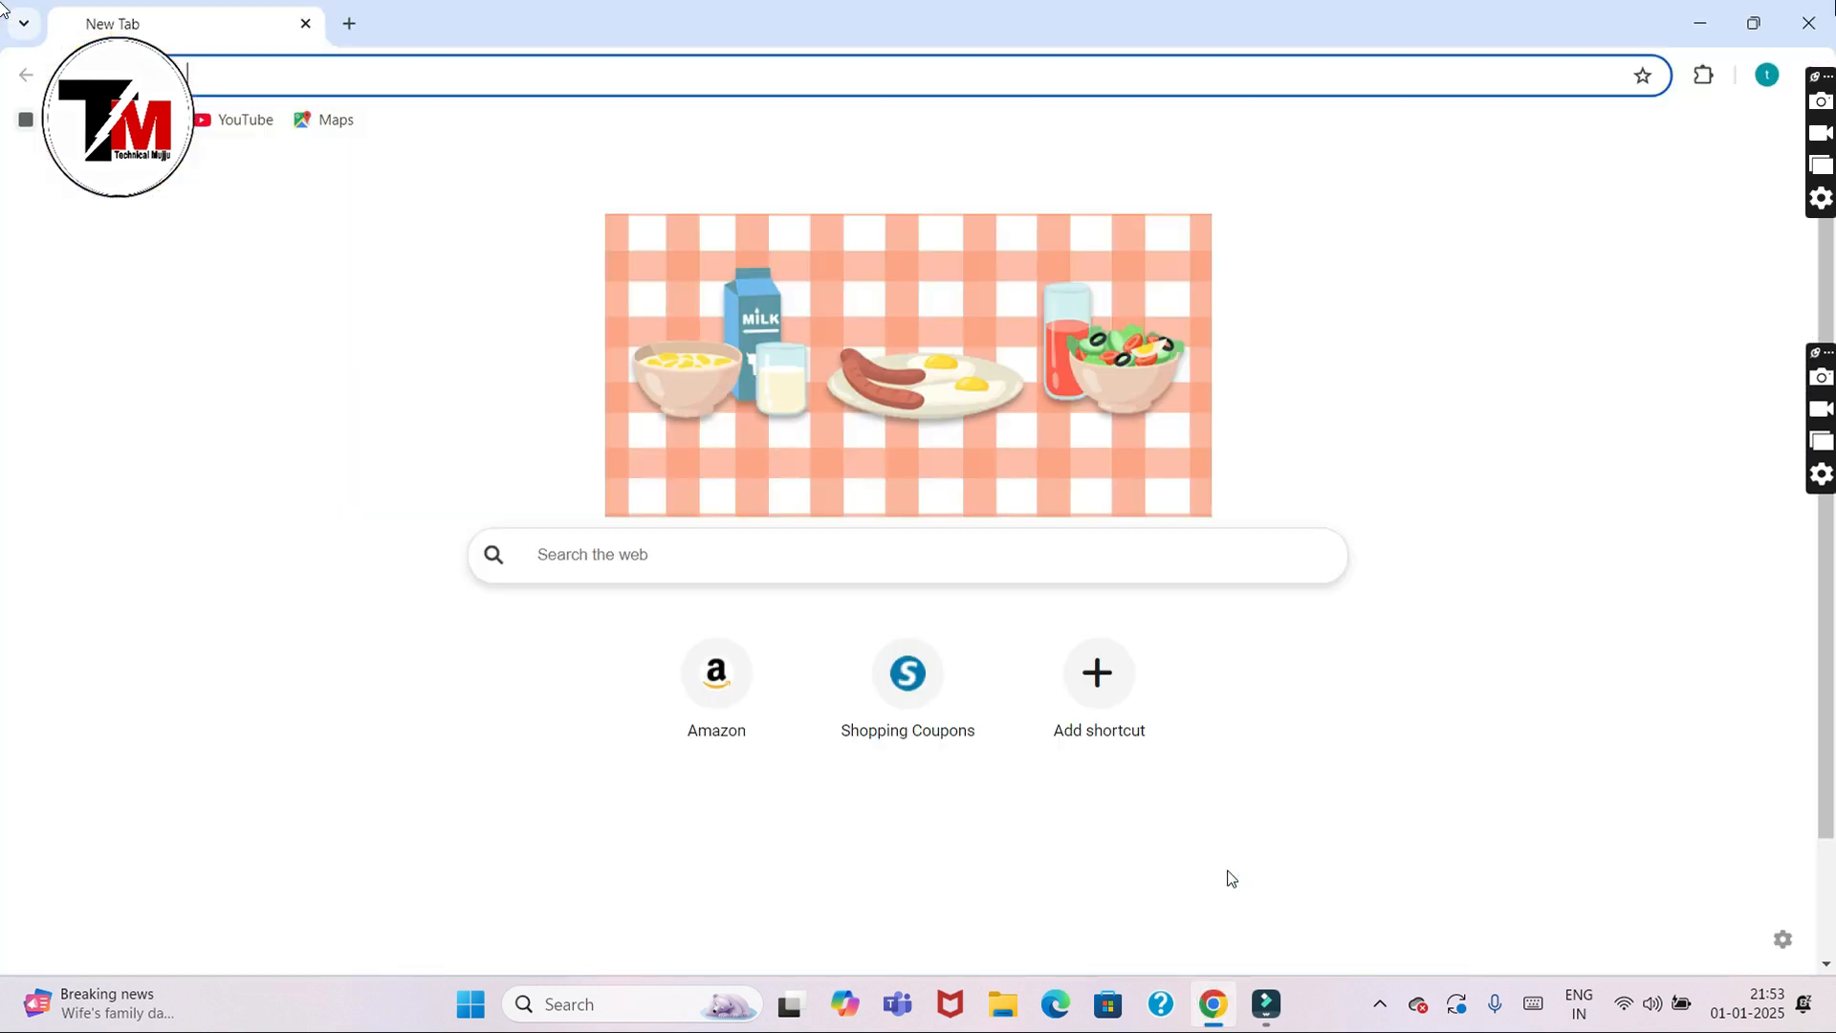
mouse_move(1220, 1004)
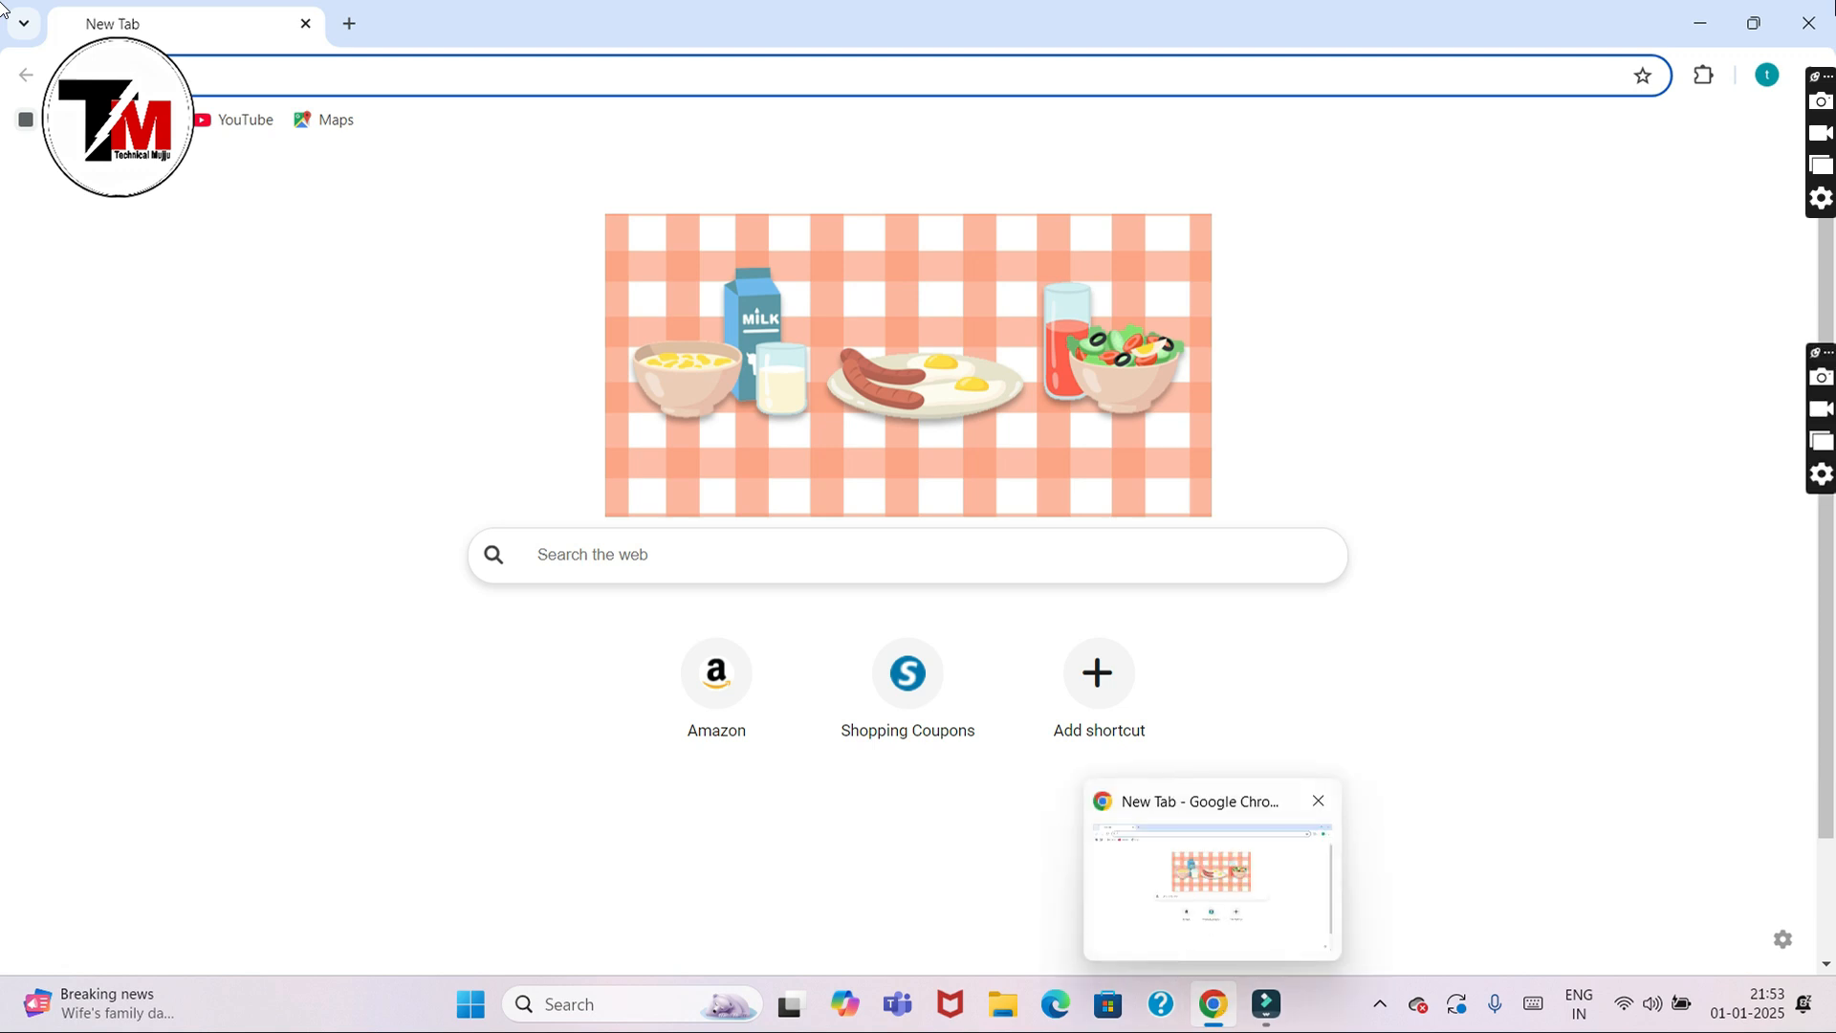
click(1221, 1004)
click(1220, 1004)
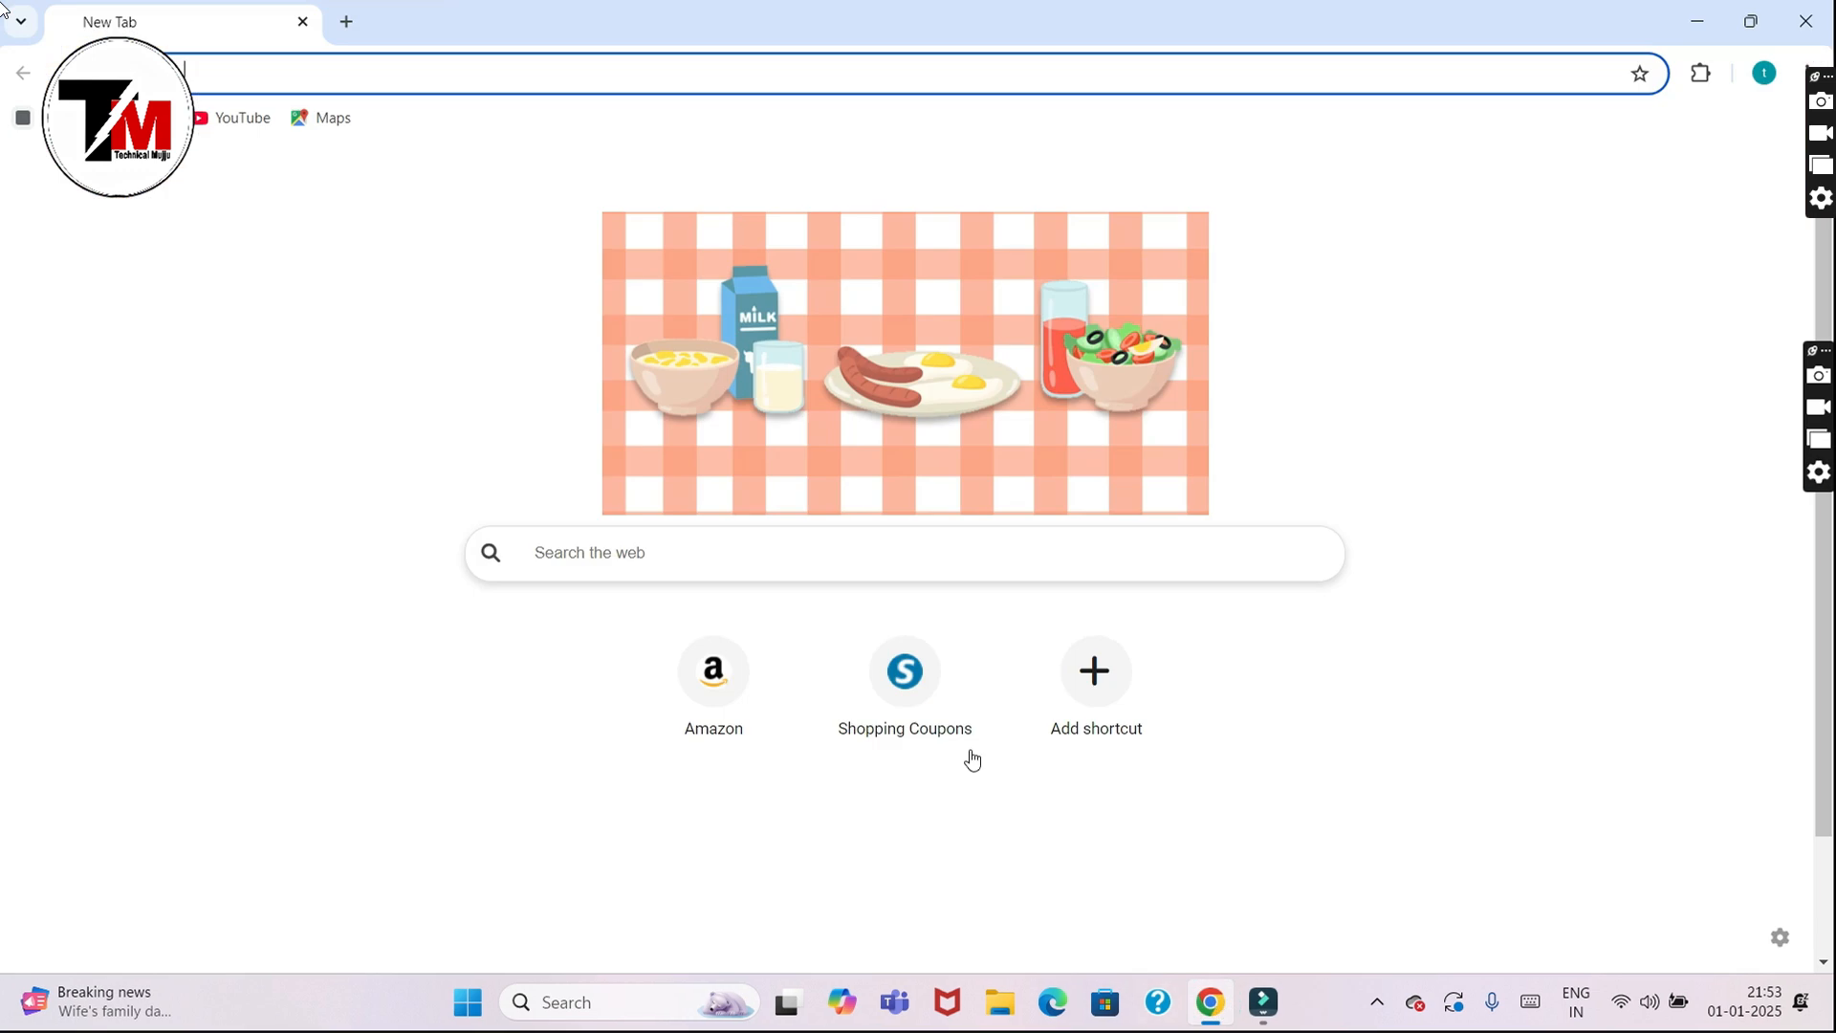
Step: Search the web for 'sso id' from the New Tab search box
click(809, 559)
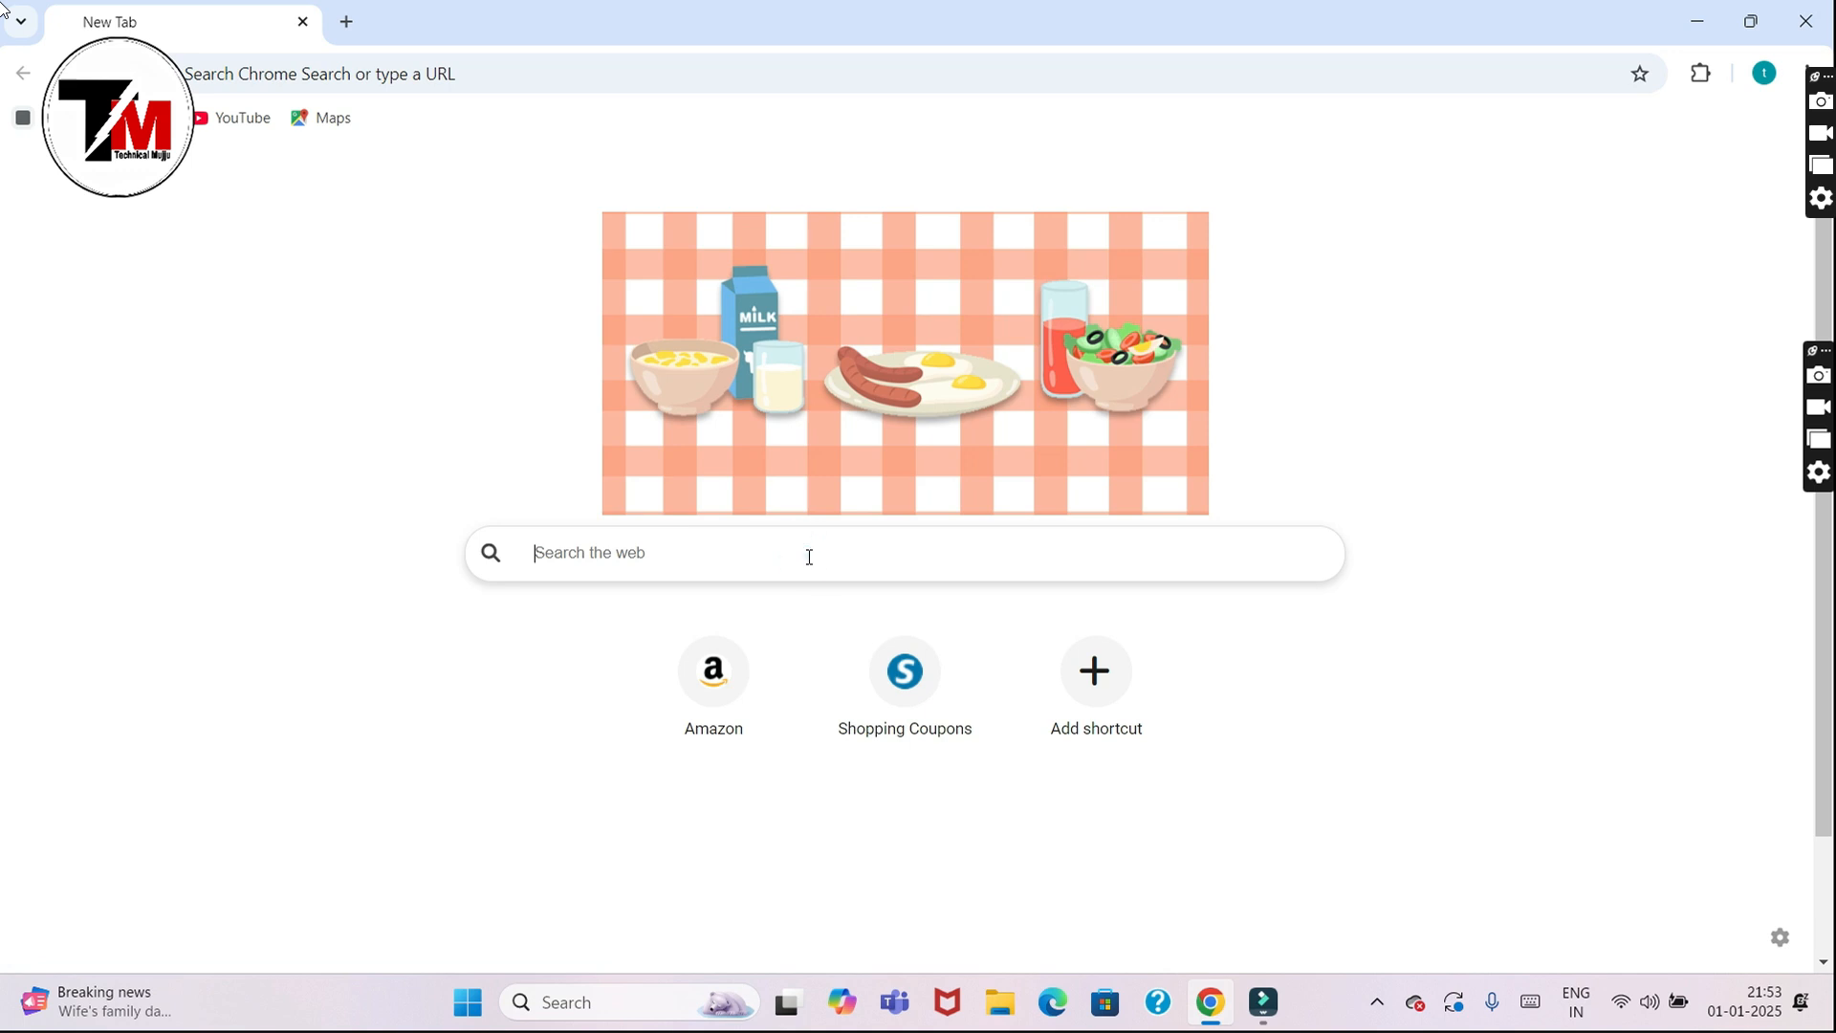
text(ss)
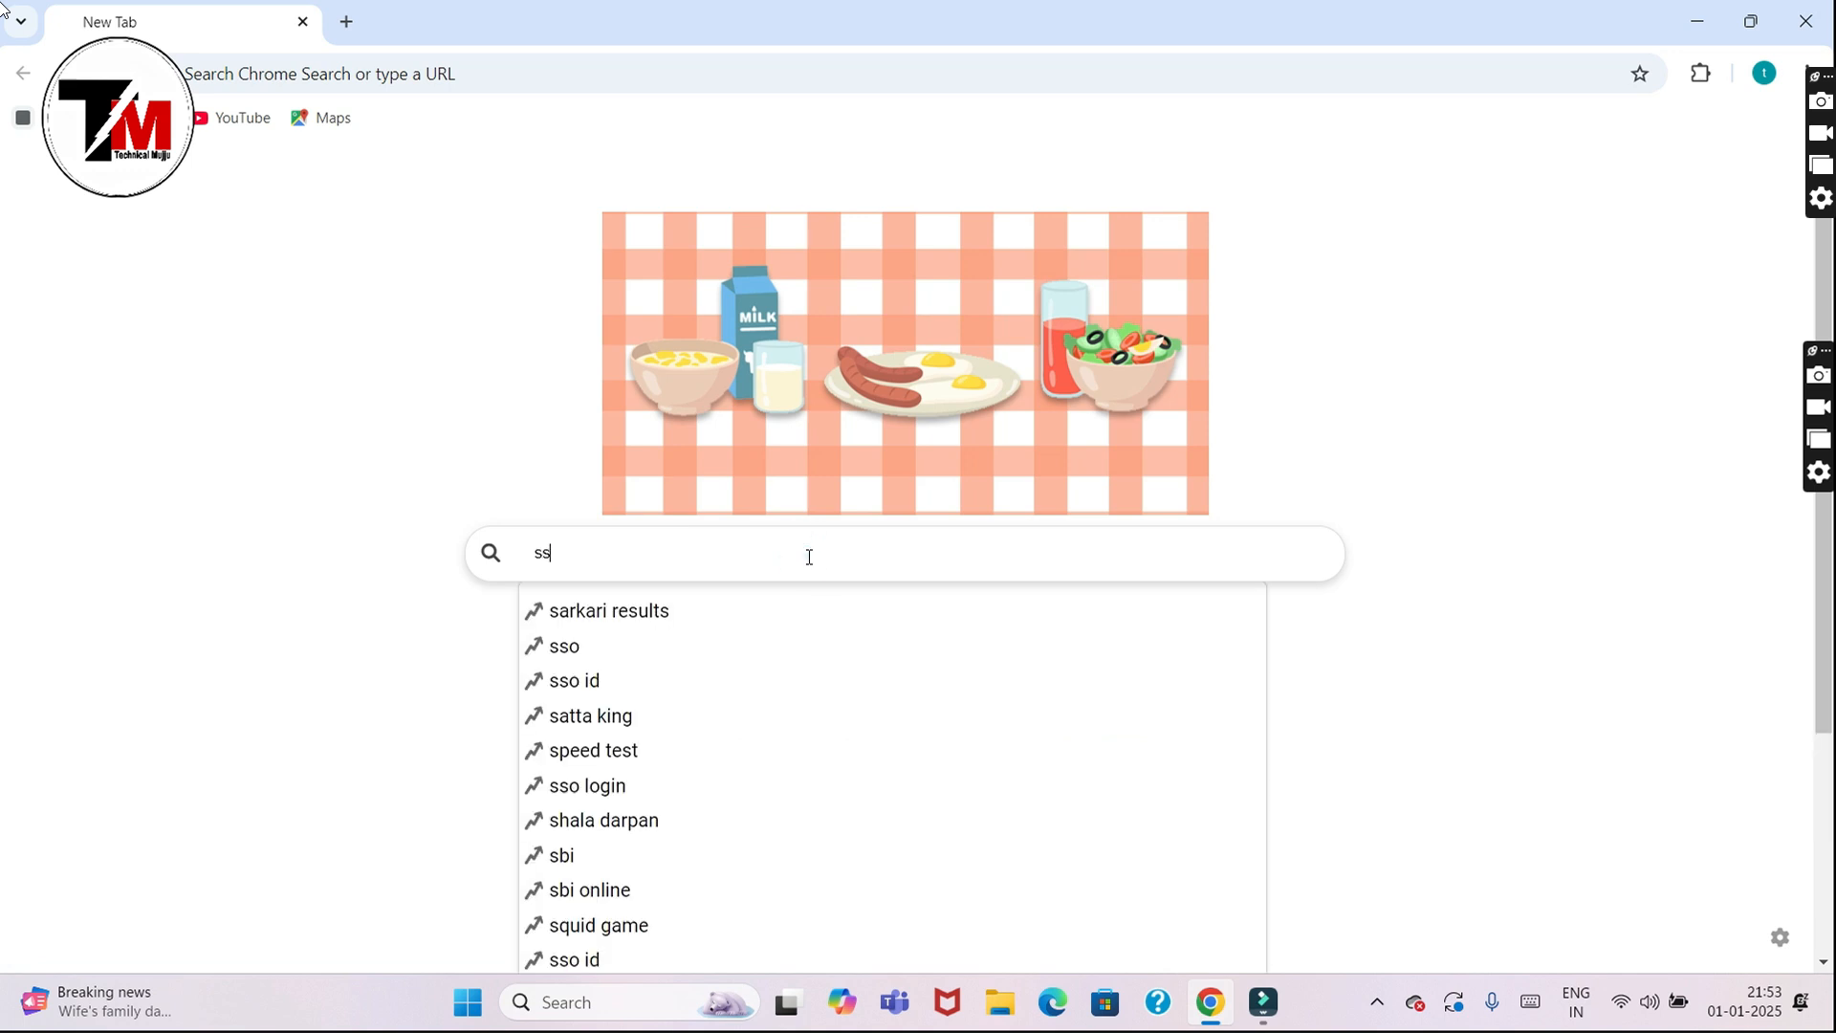
click(751, 680)
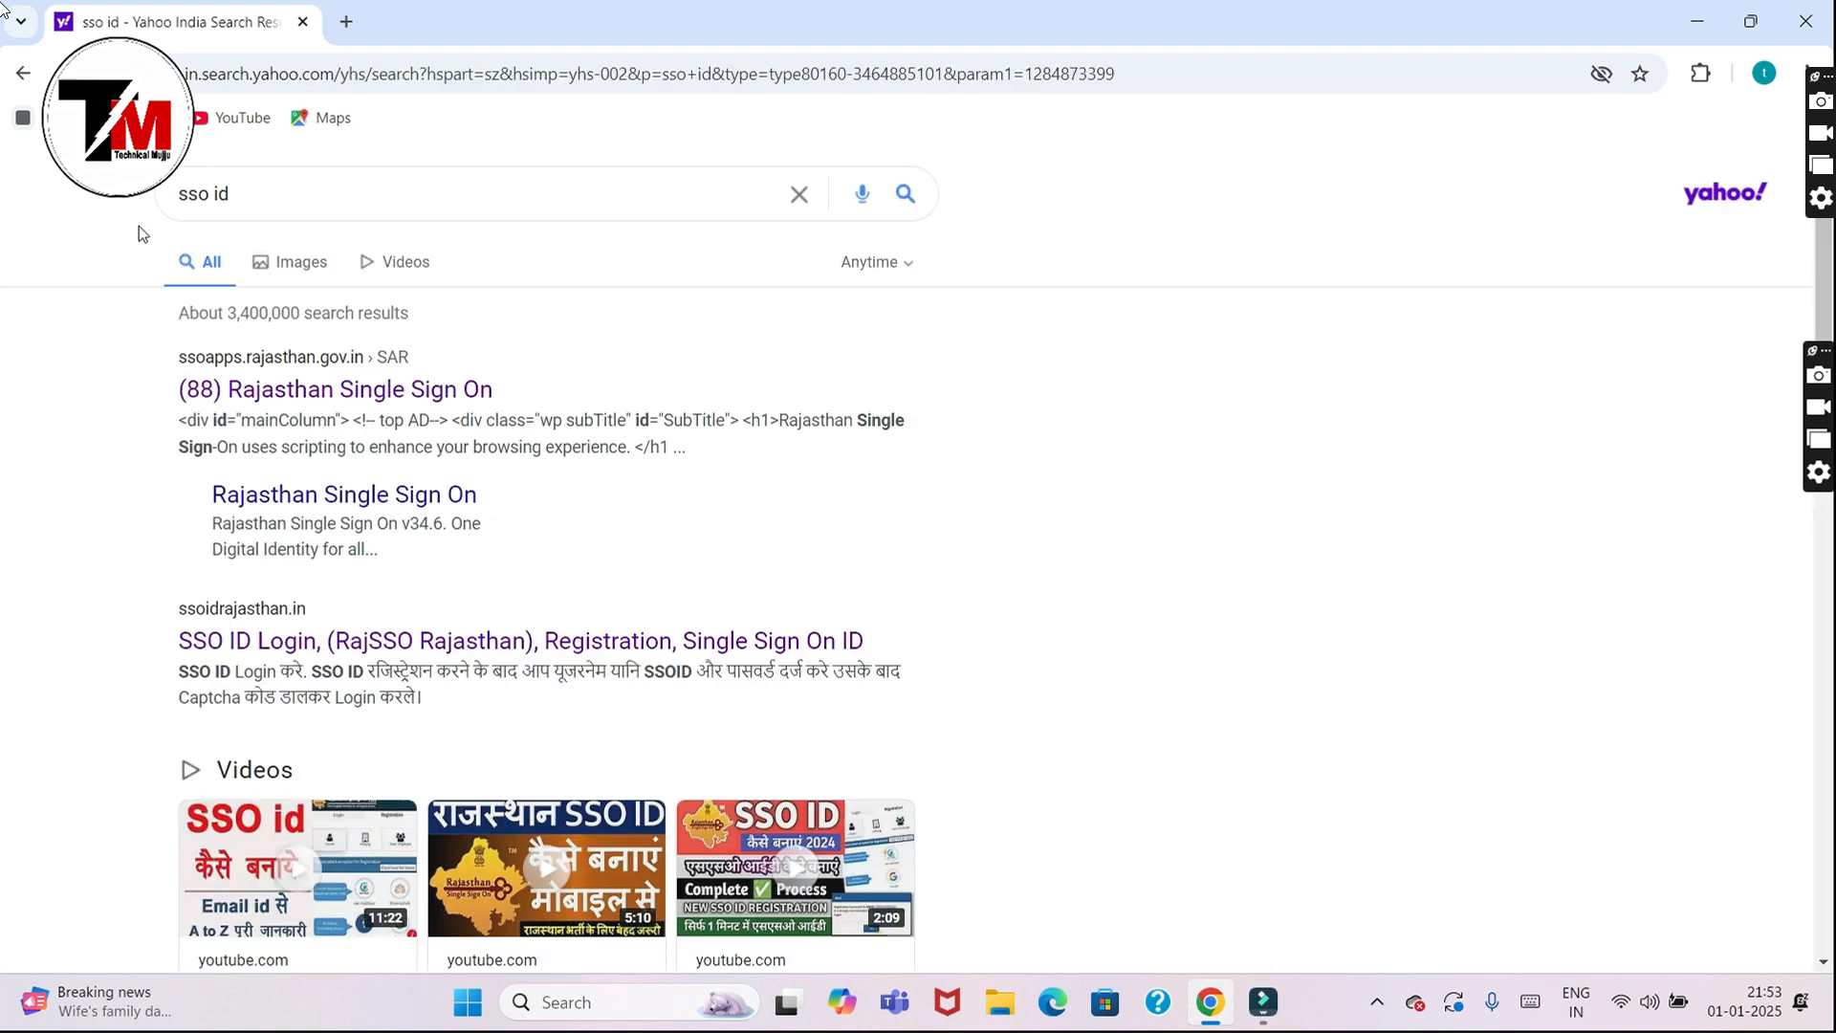
Step: Open Rajasthan Single Sign On and log in with the saved SSOID, Windows PIN and captcha
click(342, 393)
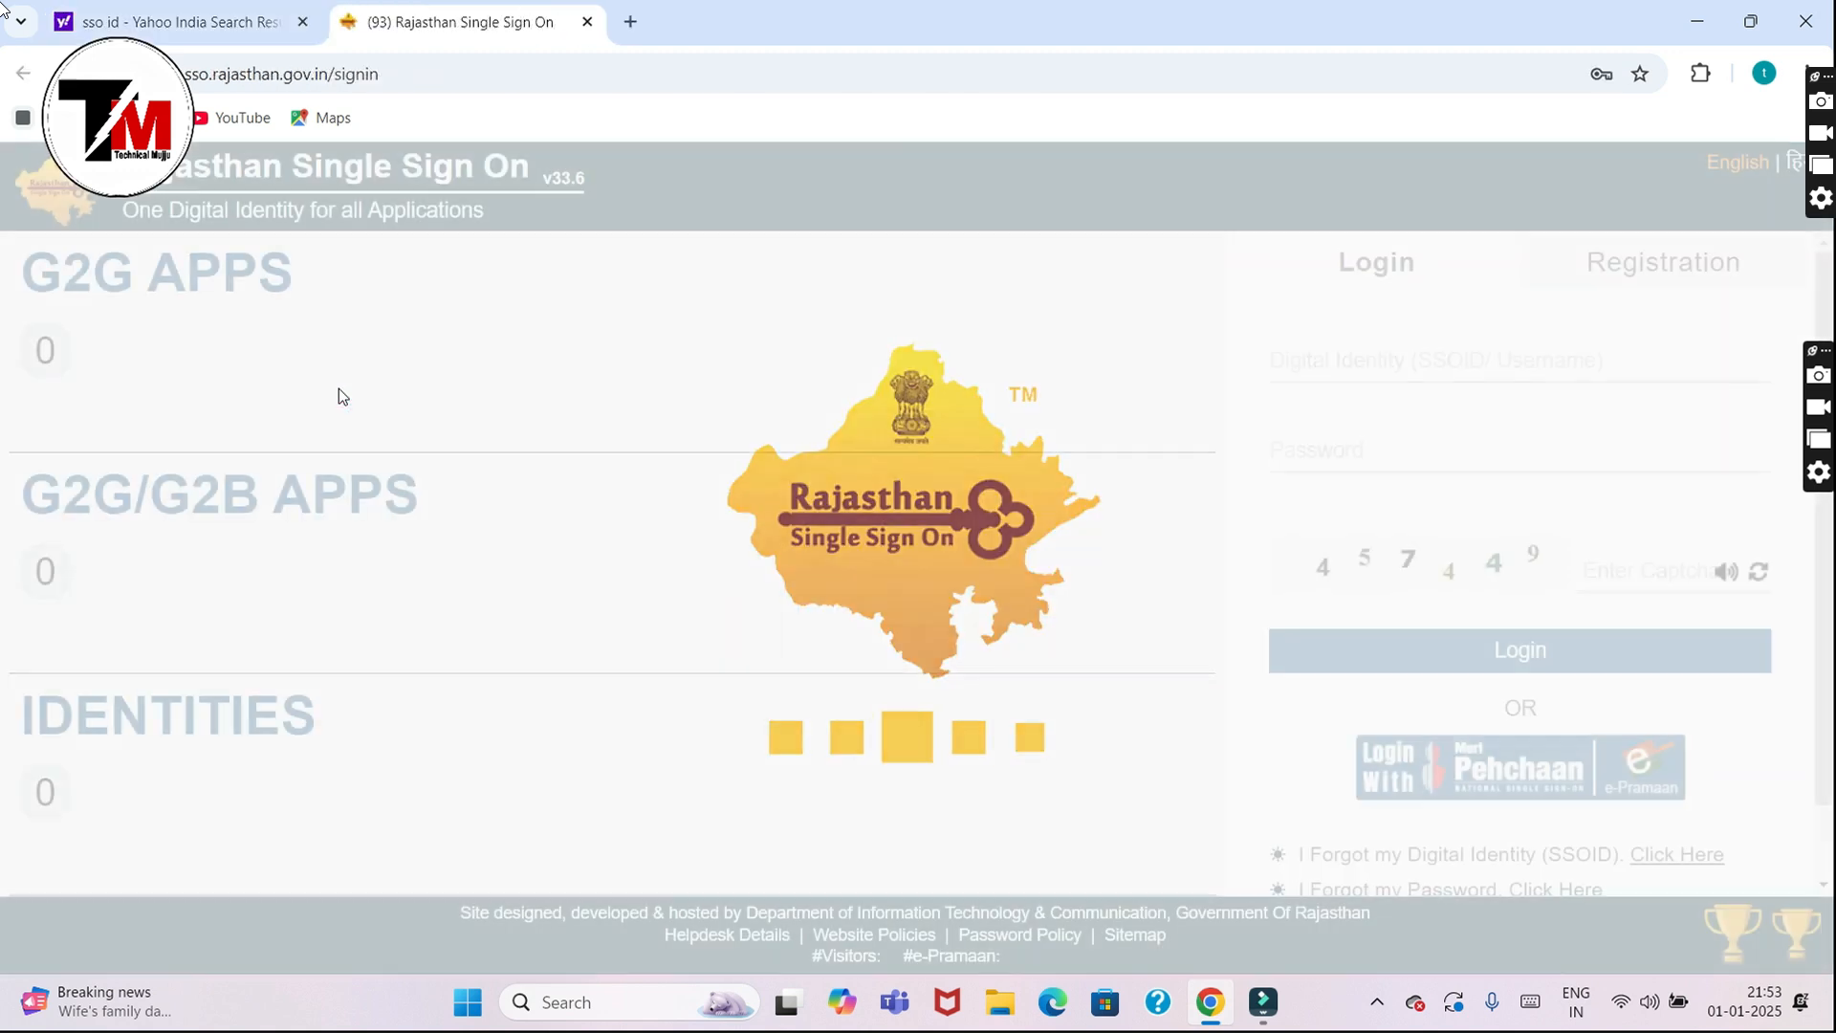
click(1336, 360)
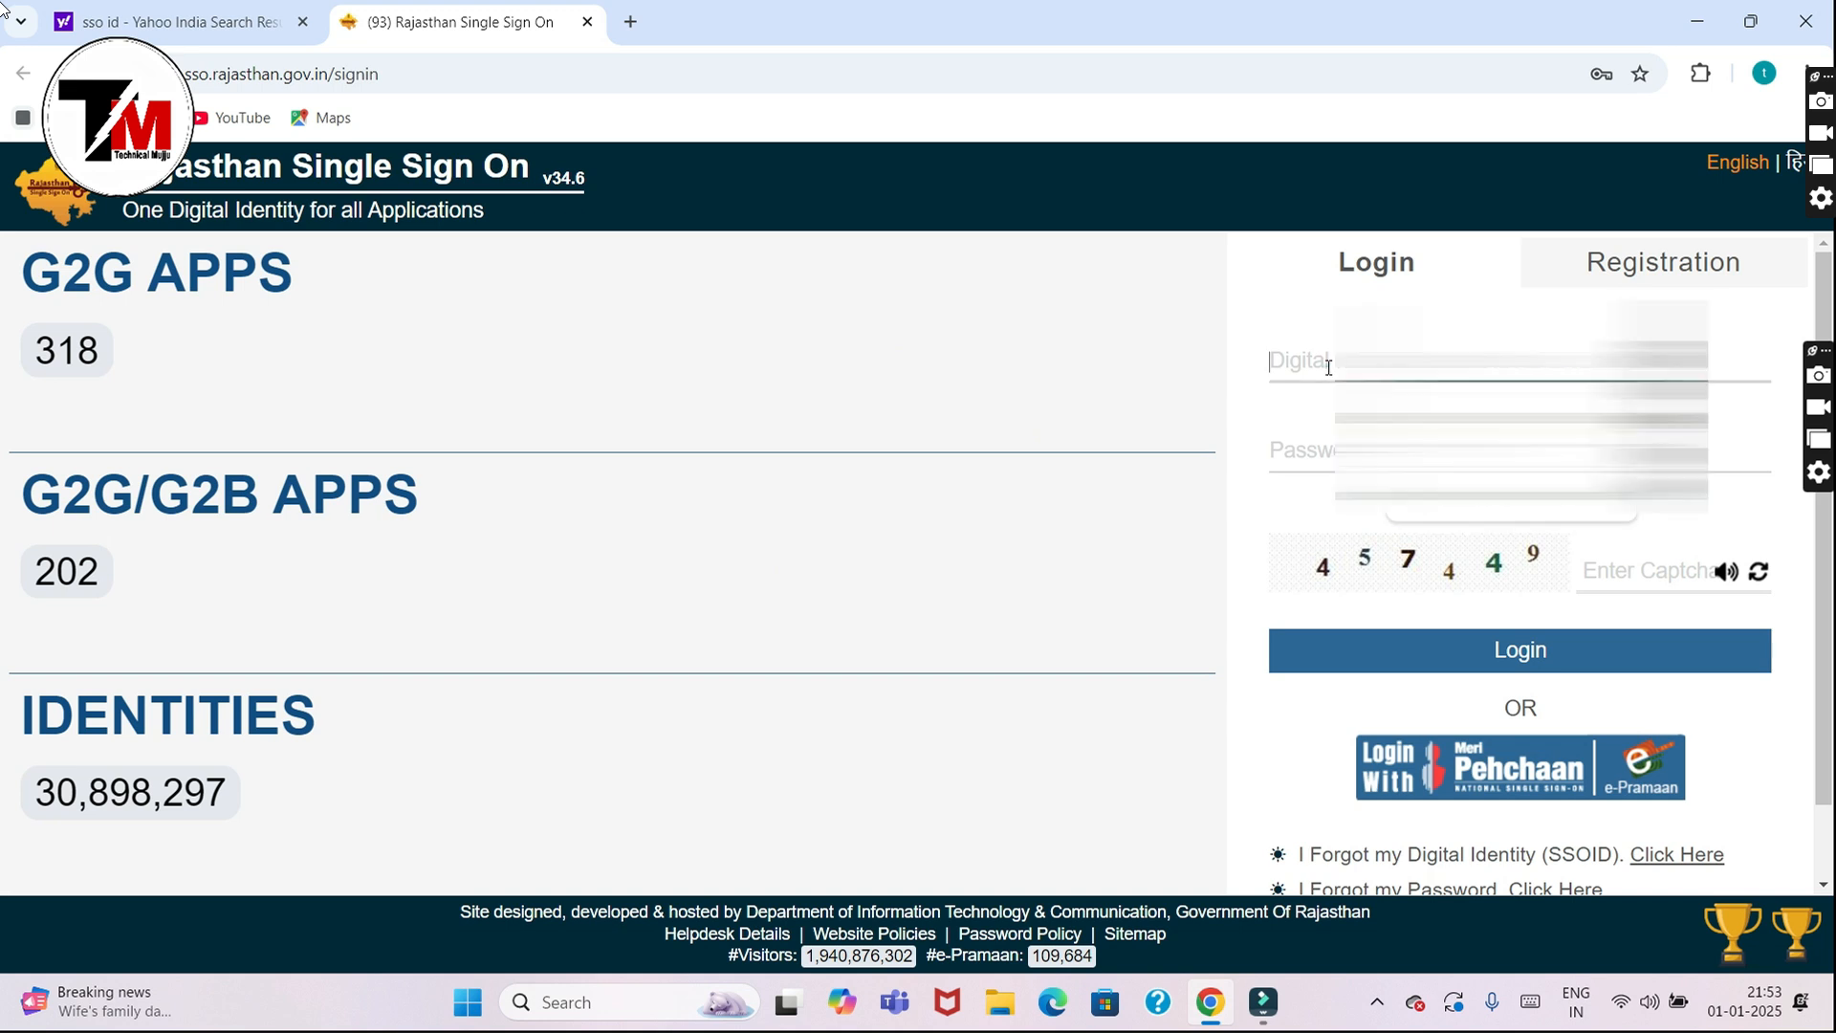
click(1463, 425)
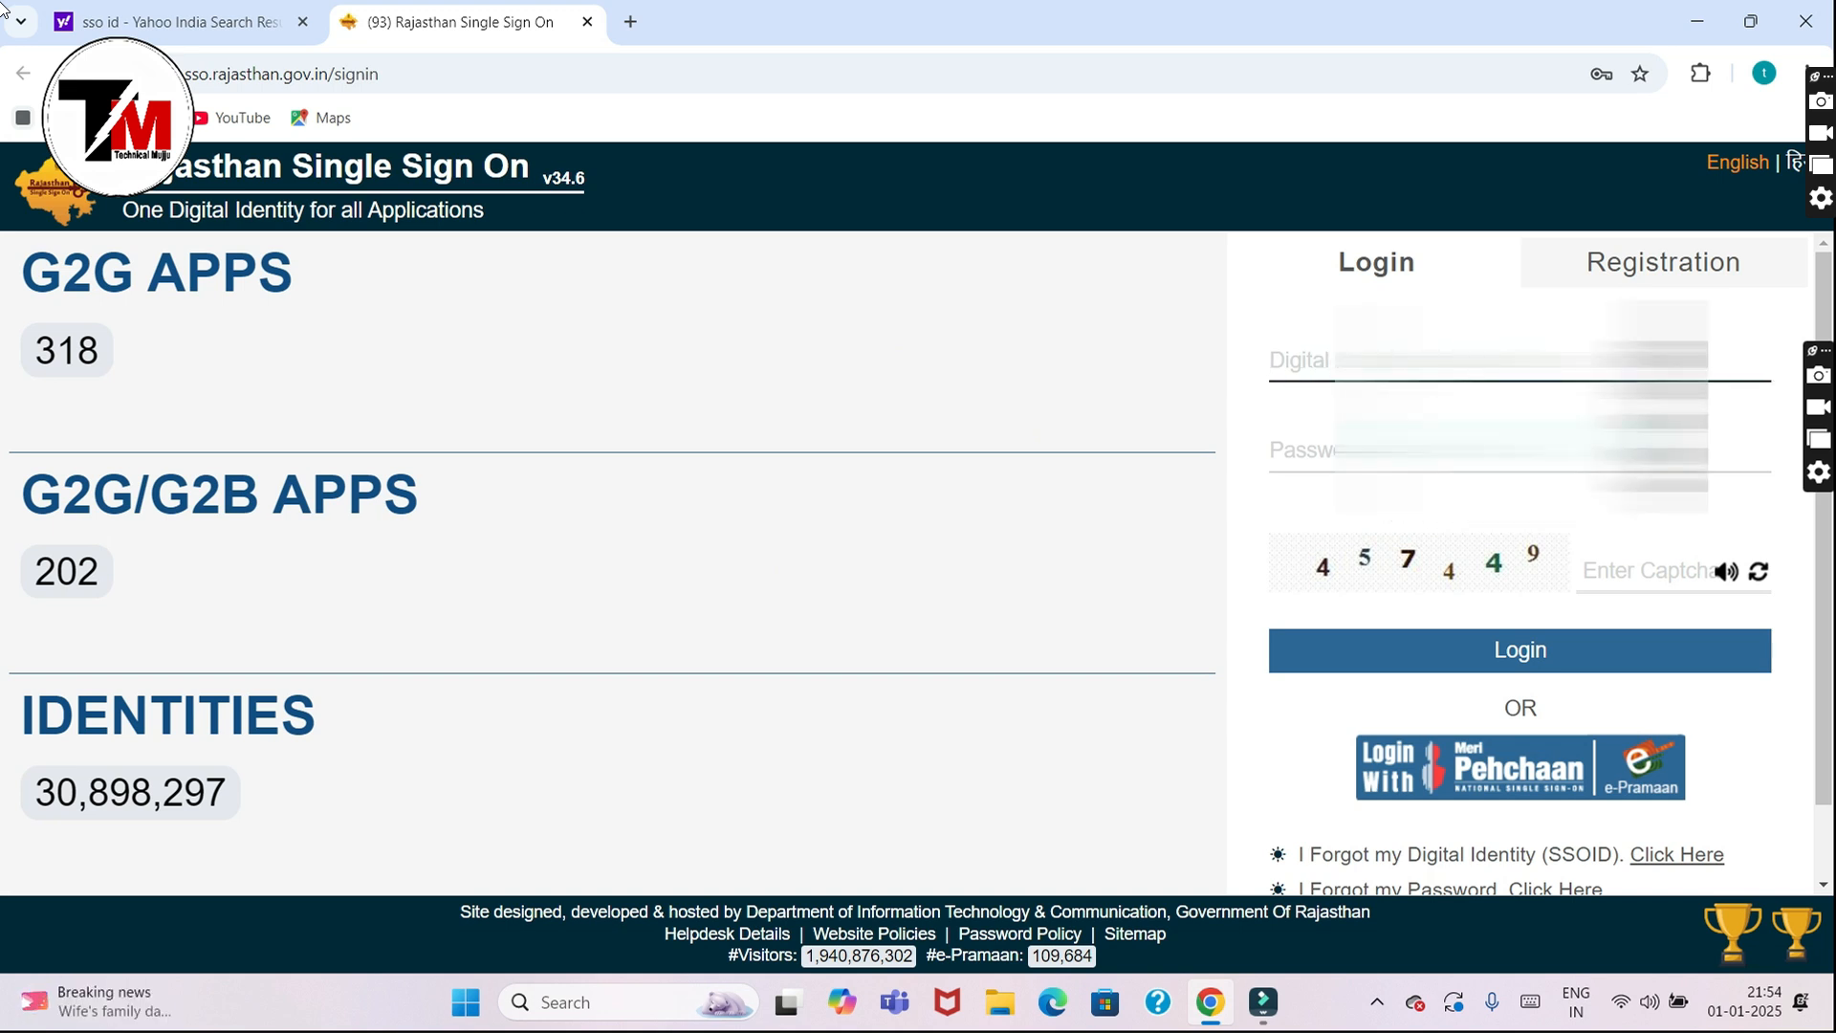
text(****)
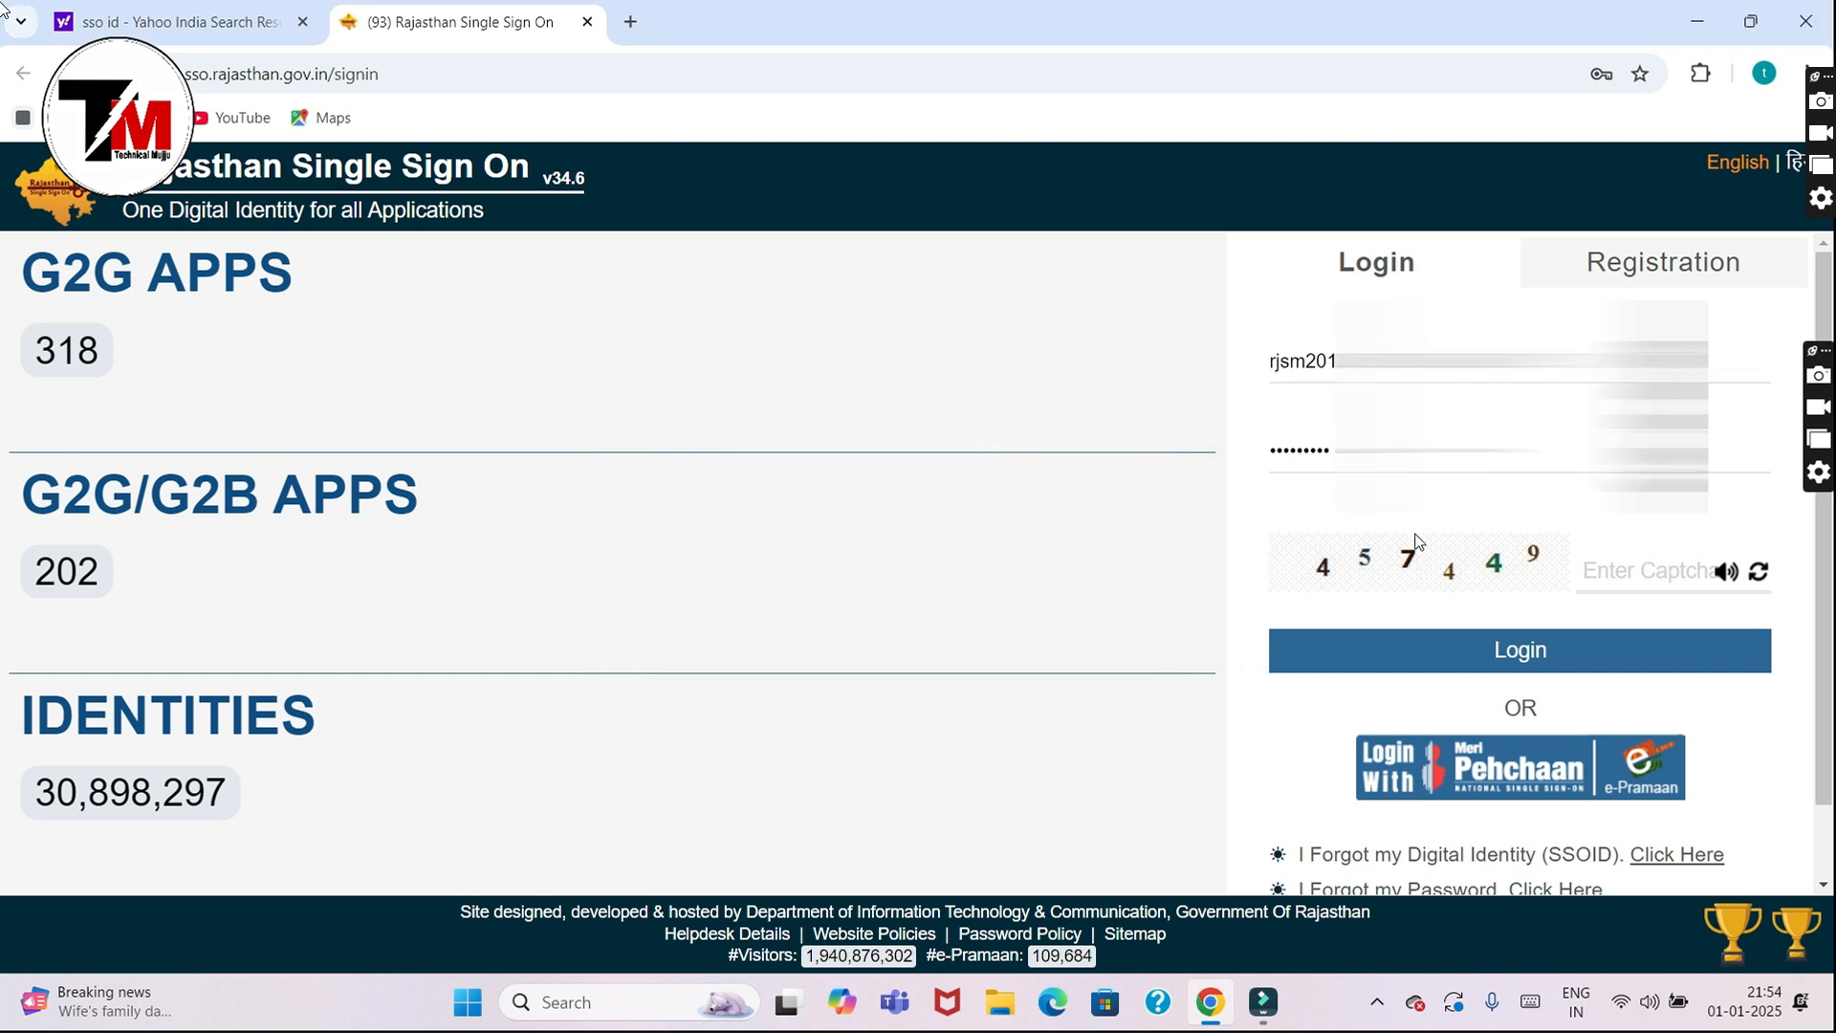
click(1616, 574)
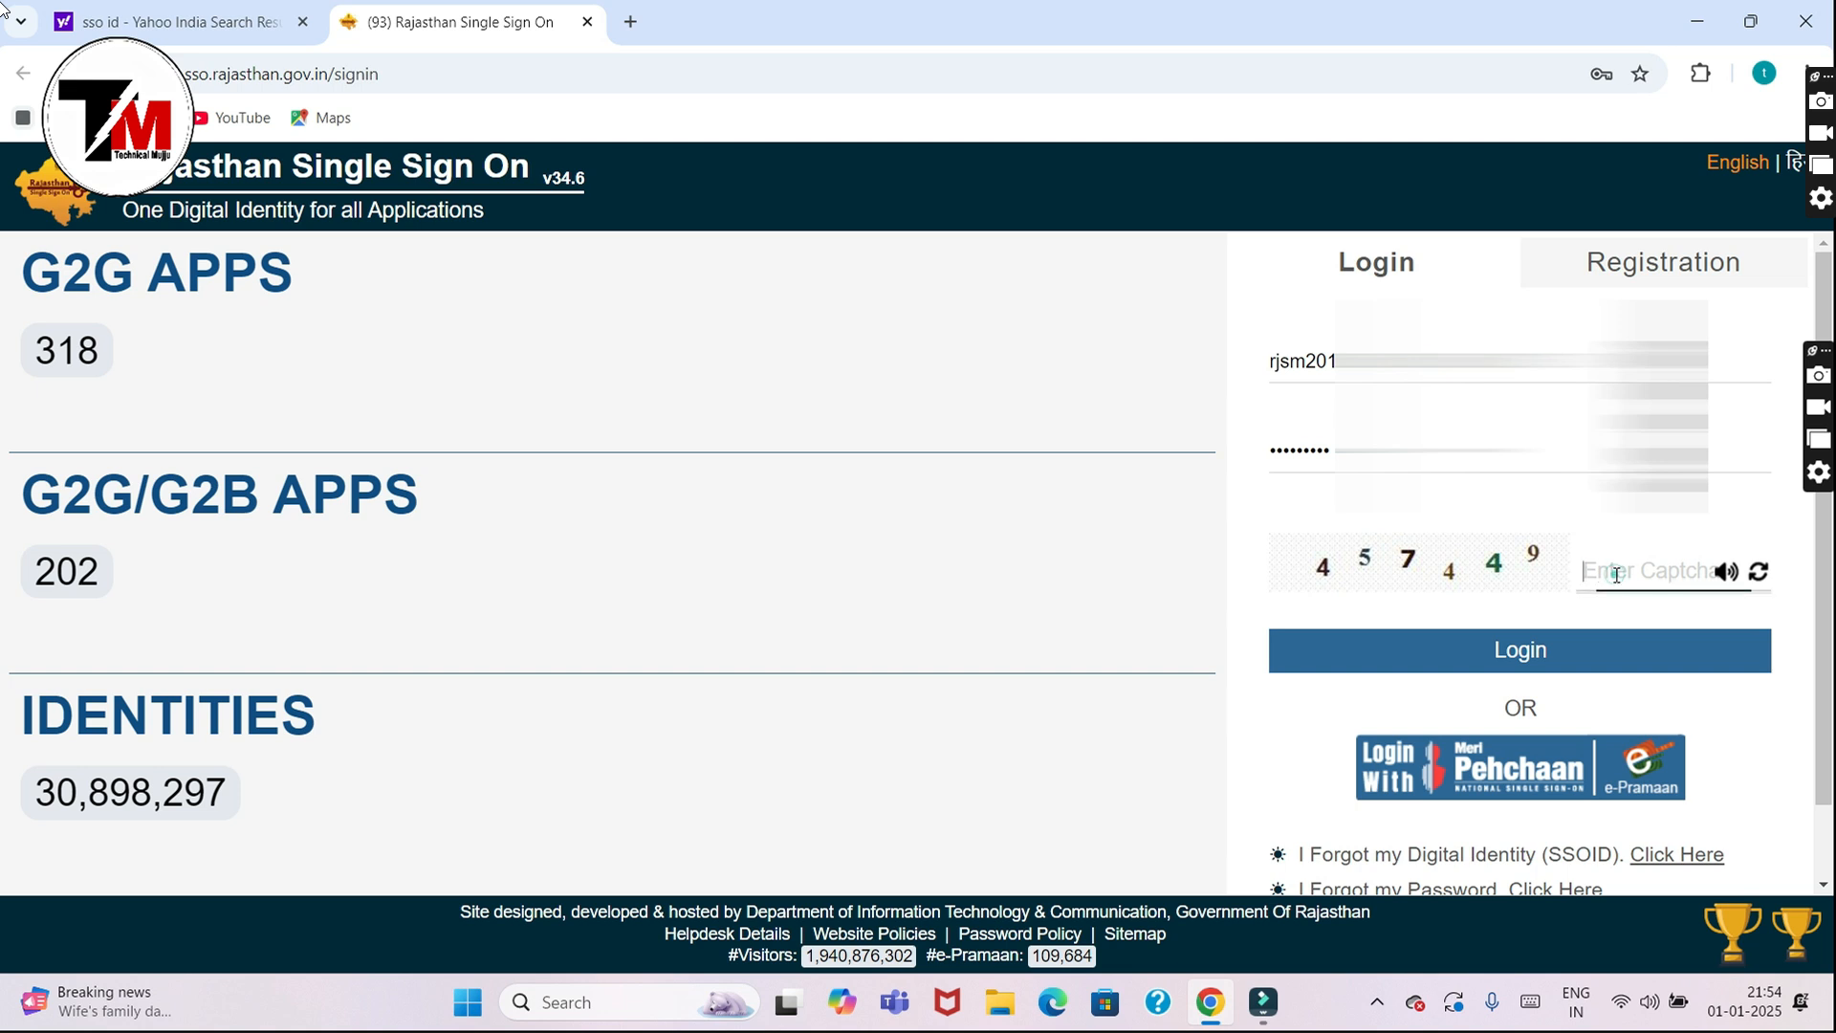
text(457449)
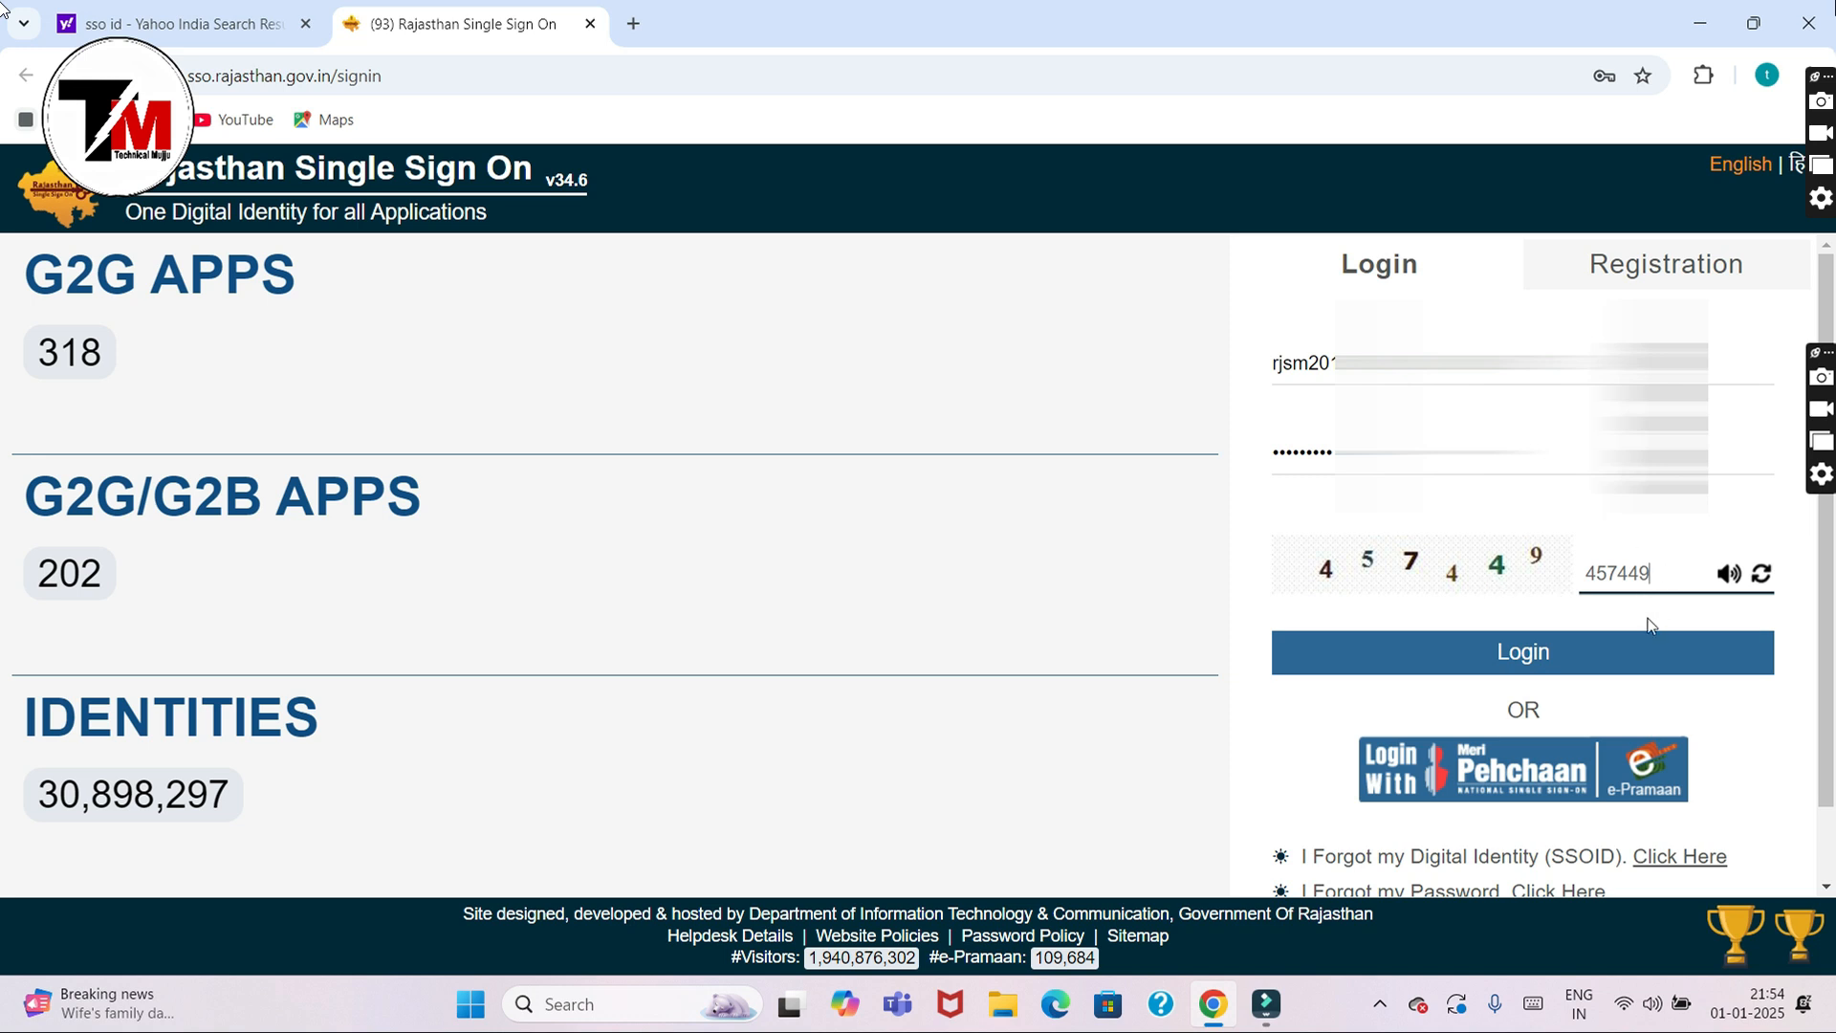
click(1627, 664)
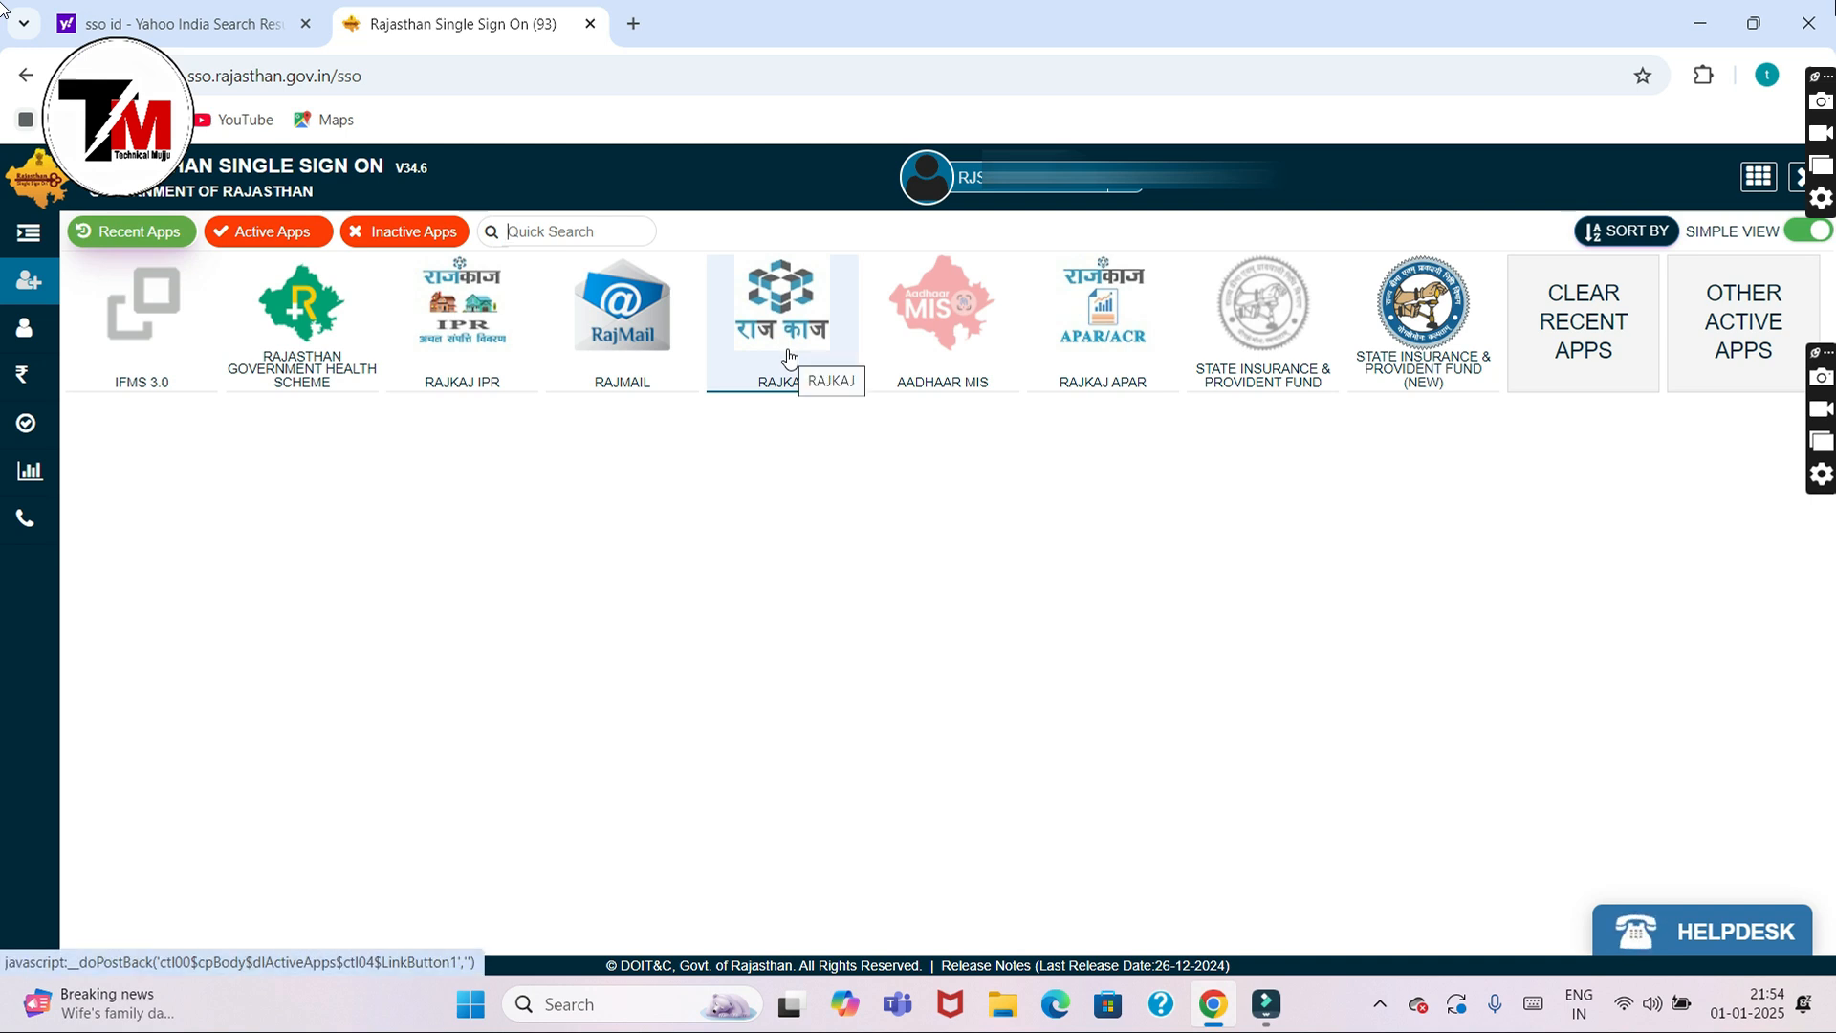
Step: Filter Other Active Apps by 'rajkaj' and launch the RAJKAJ IPR app
click(1764, 370)
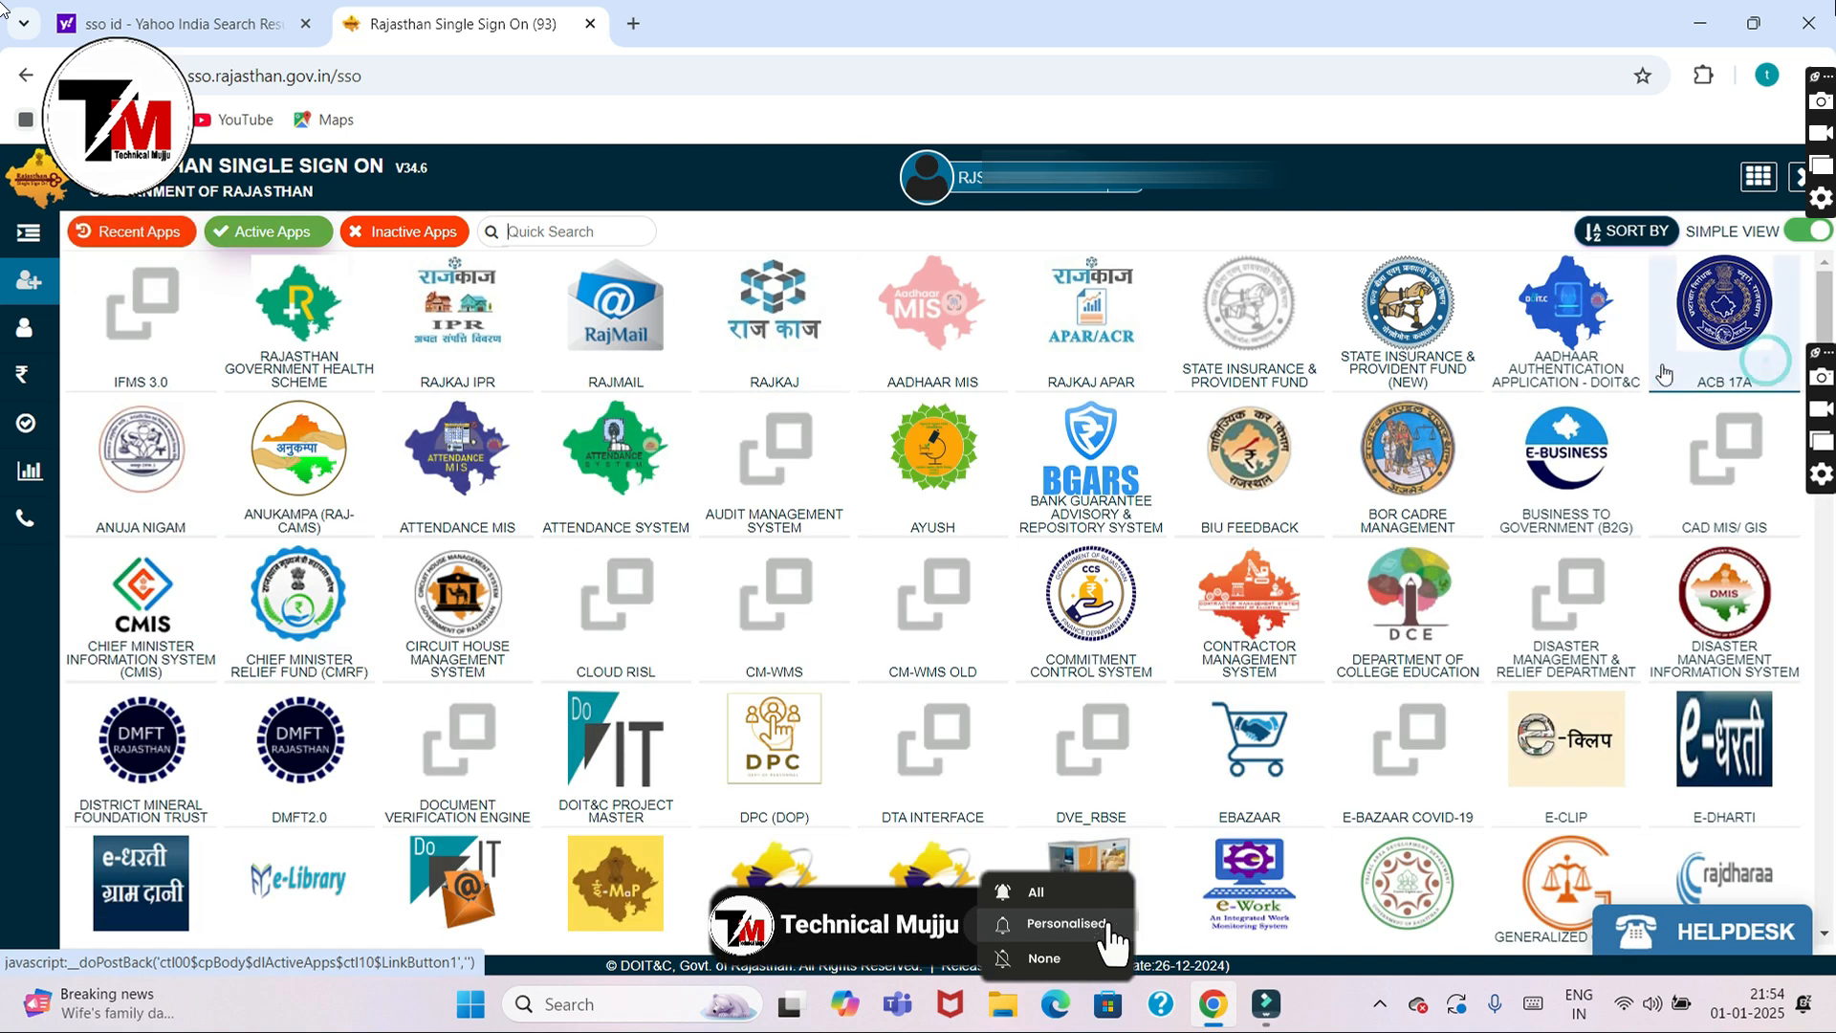
click(608, 232)
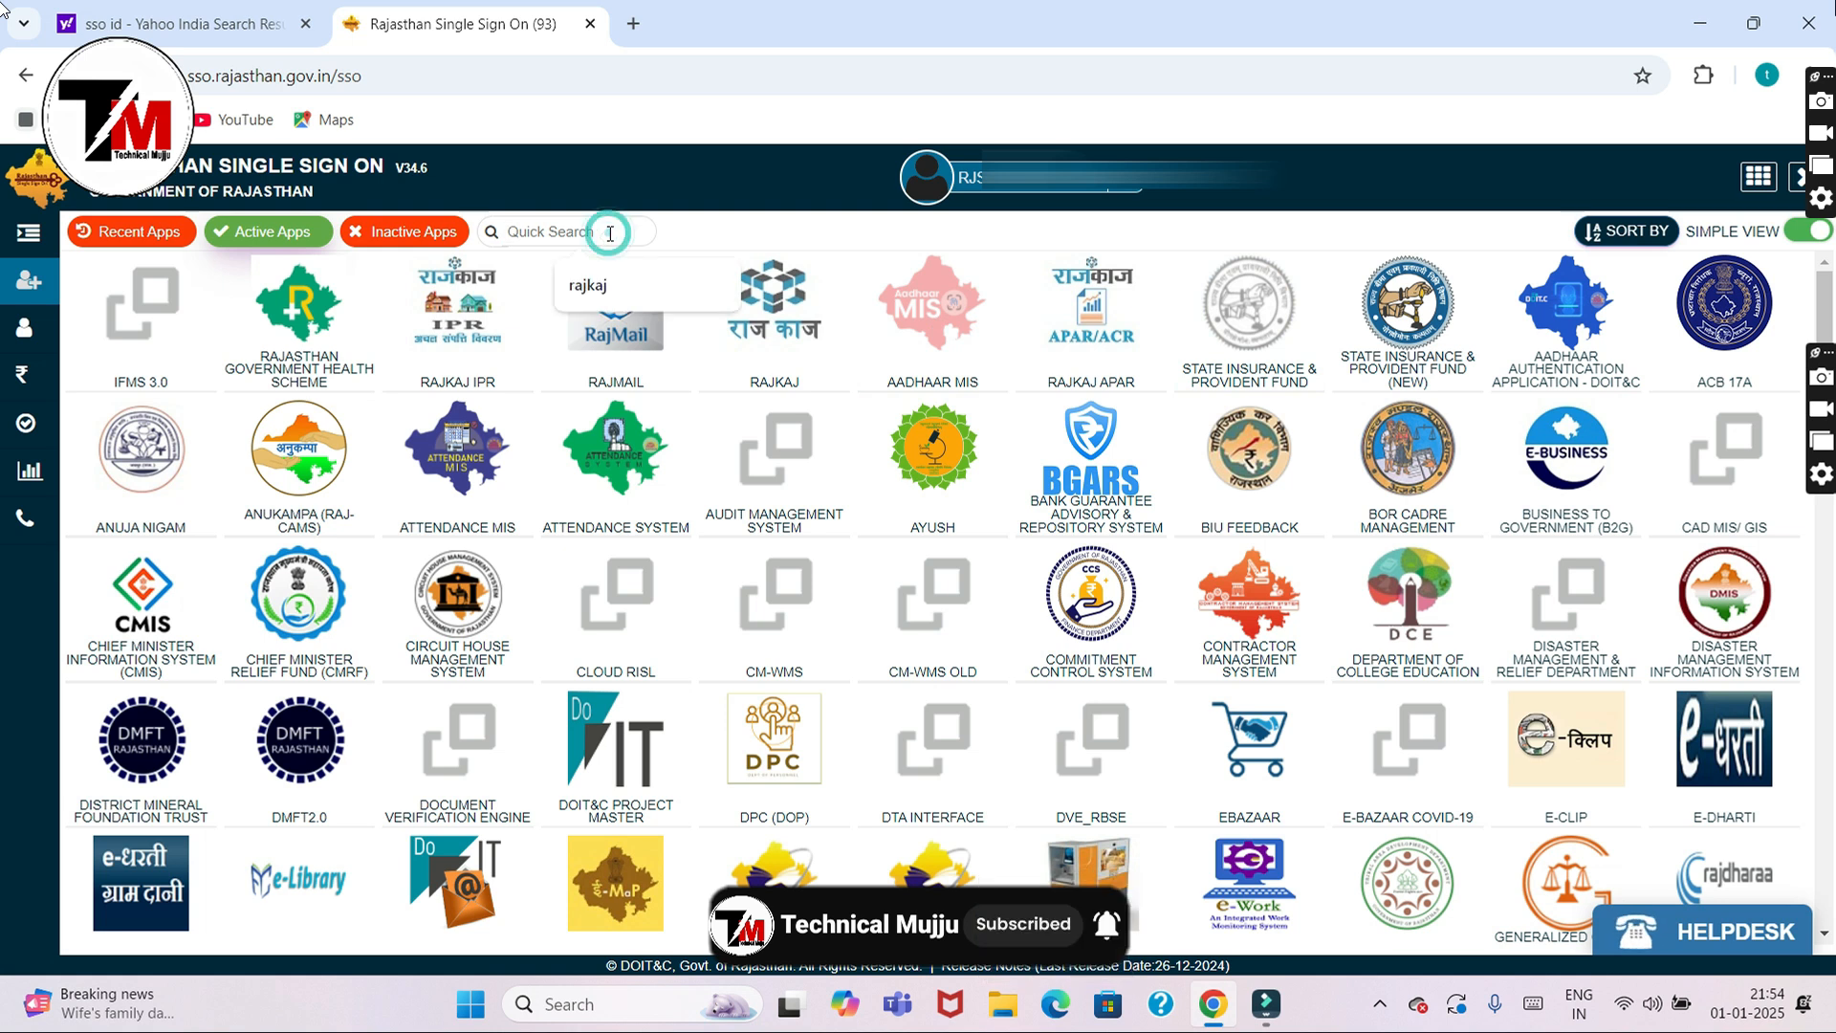
text(rjkaj)
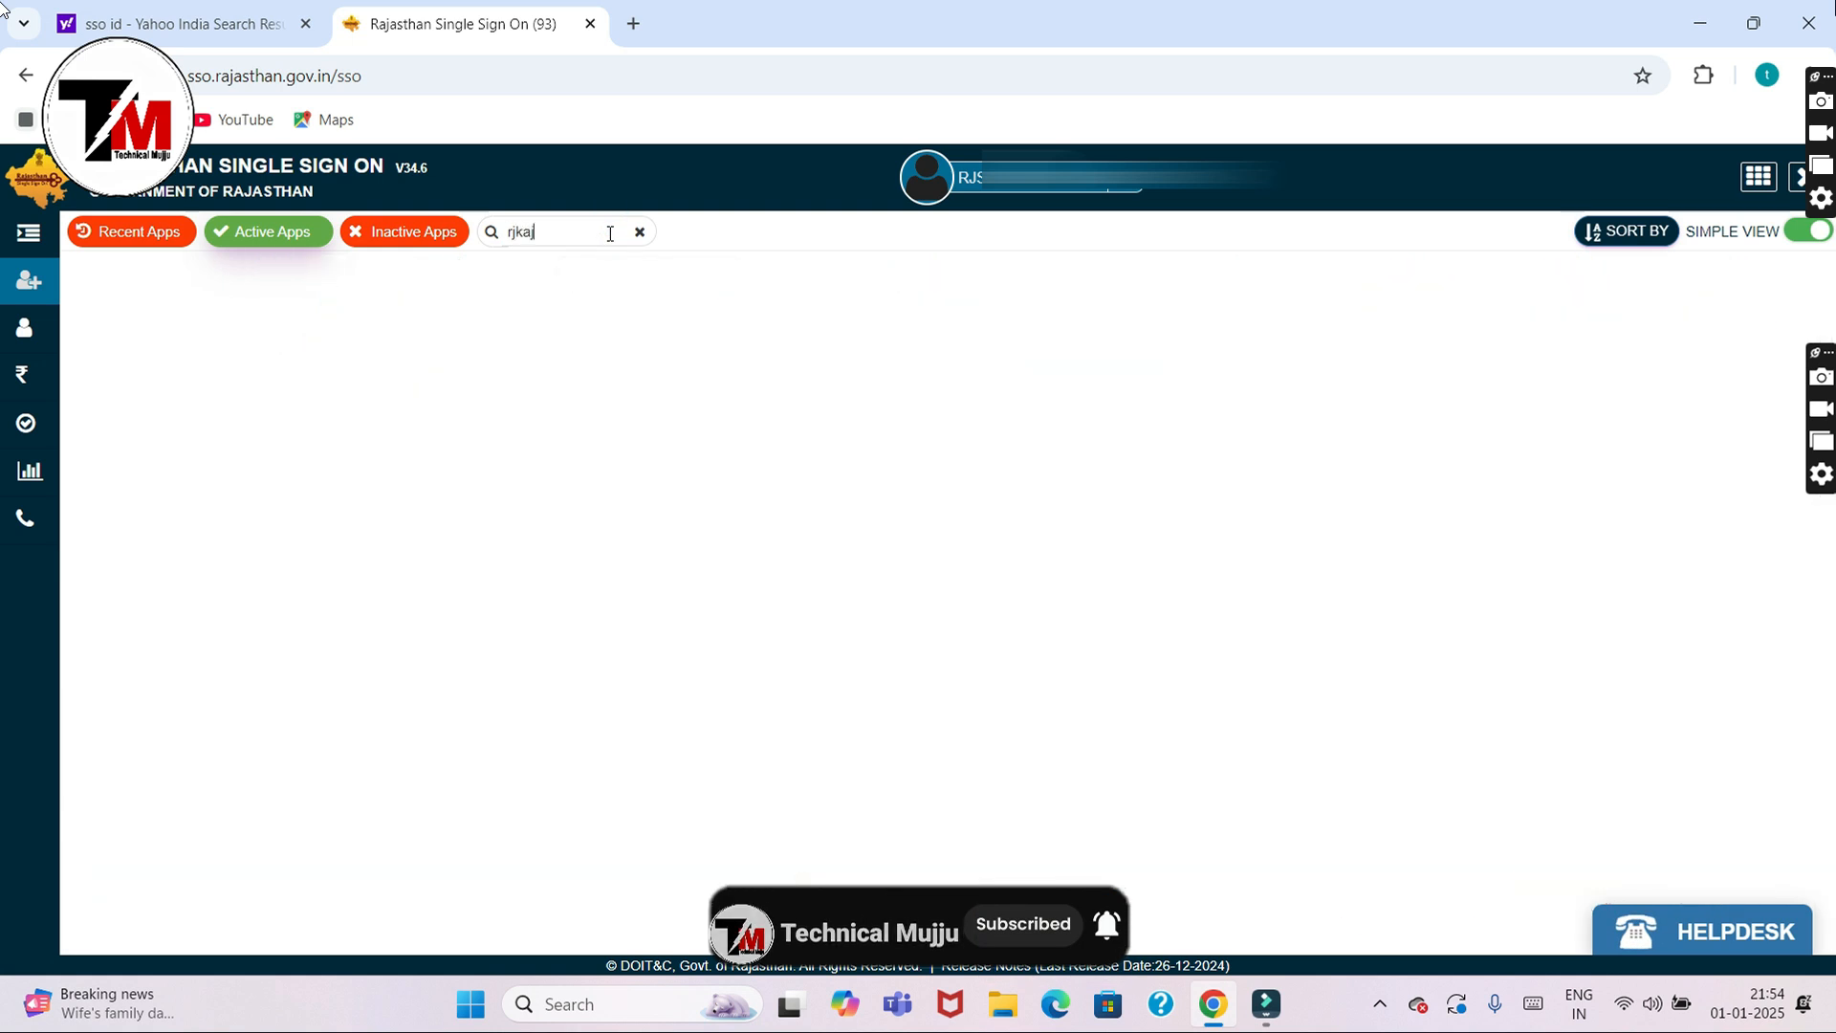
key(BackSpace)
key(BackSpace)
key(BackSpace)
key(BackSpace)
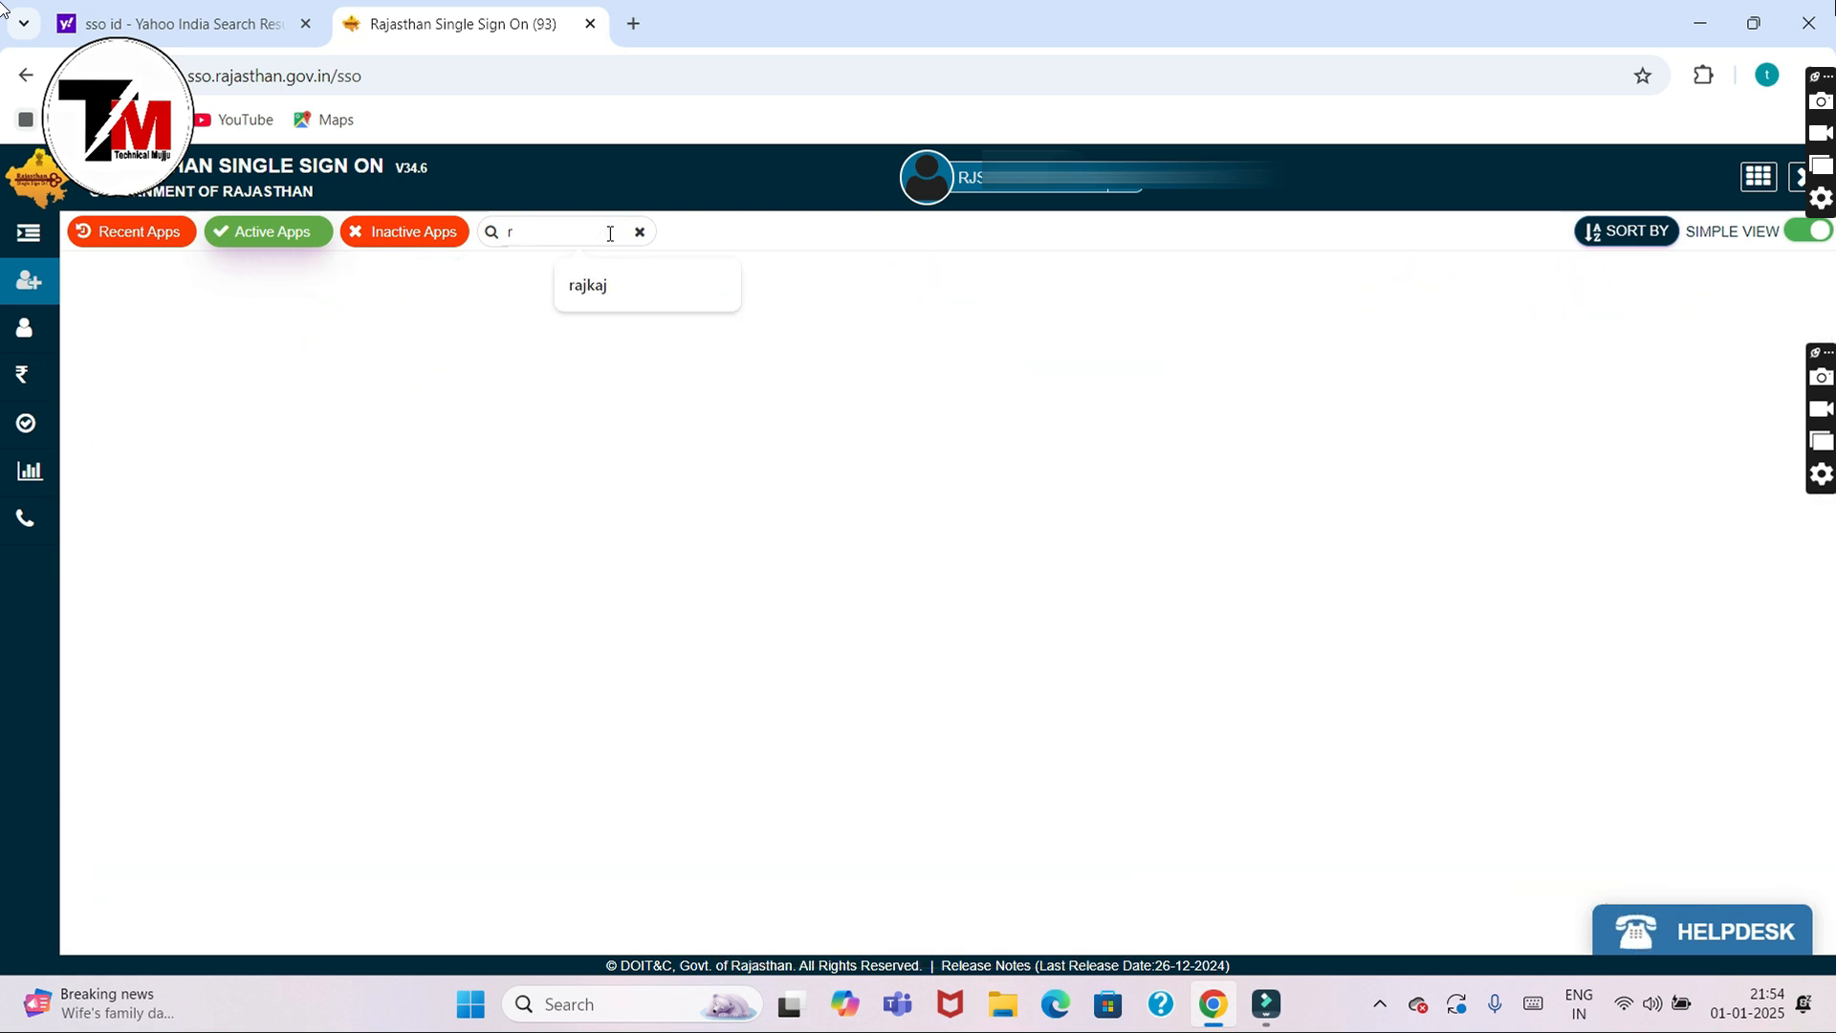
text(ajkaj)
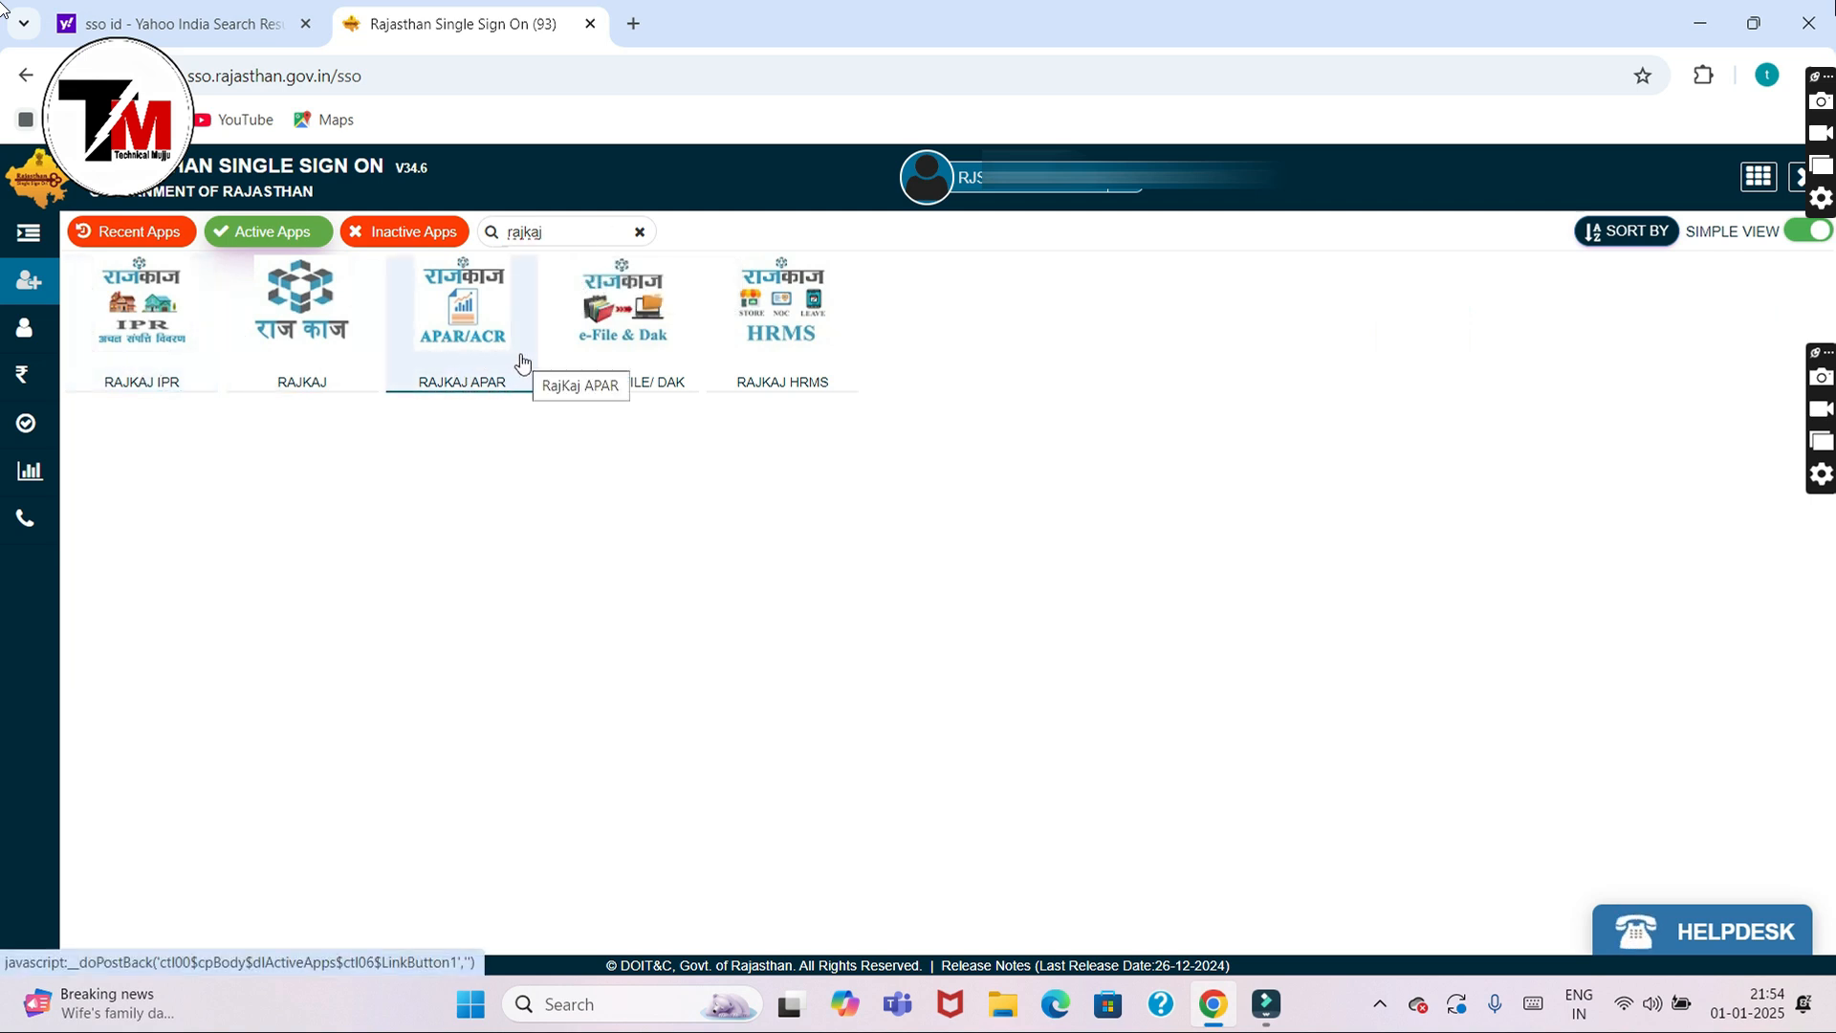
click(159, 346)
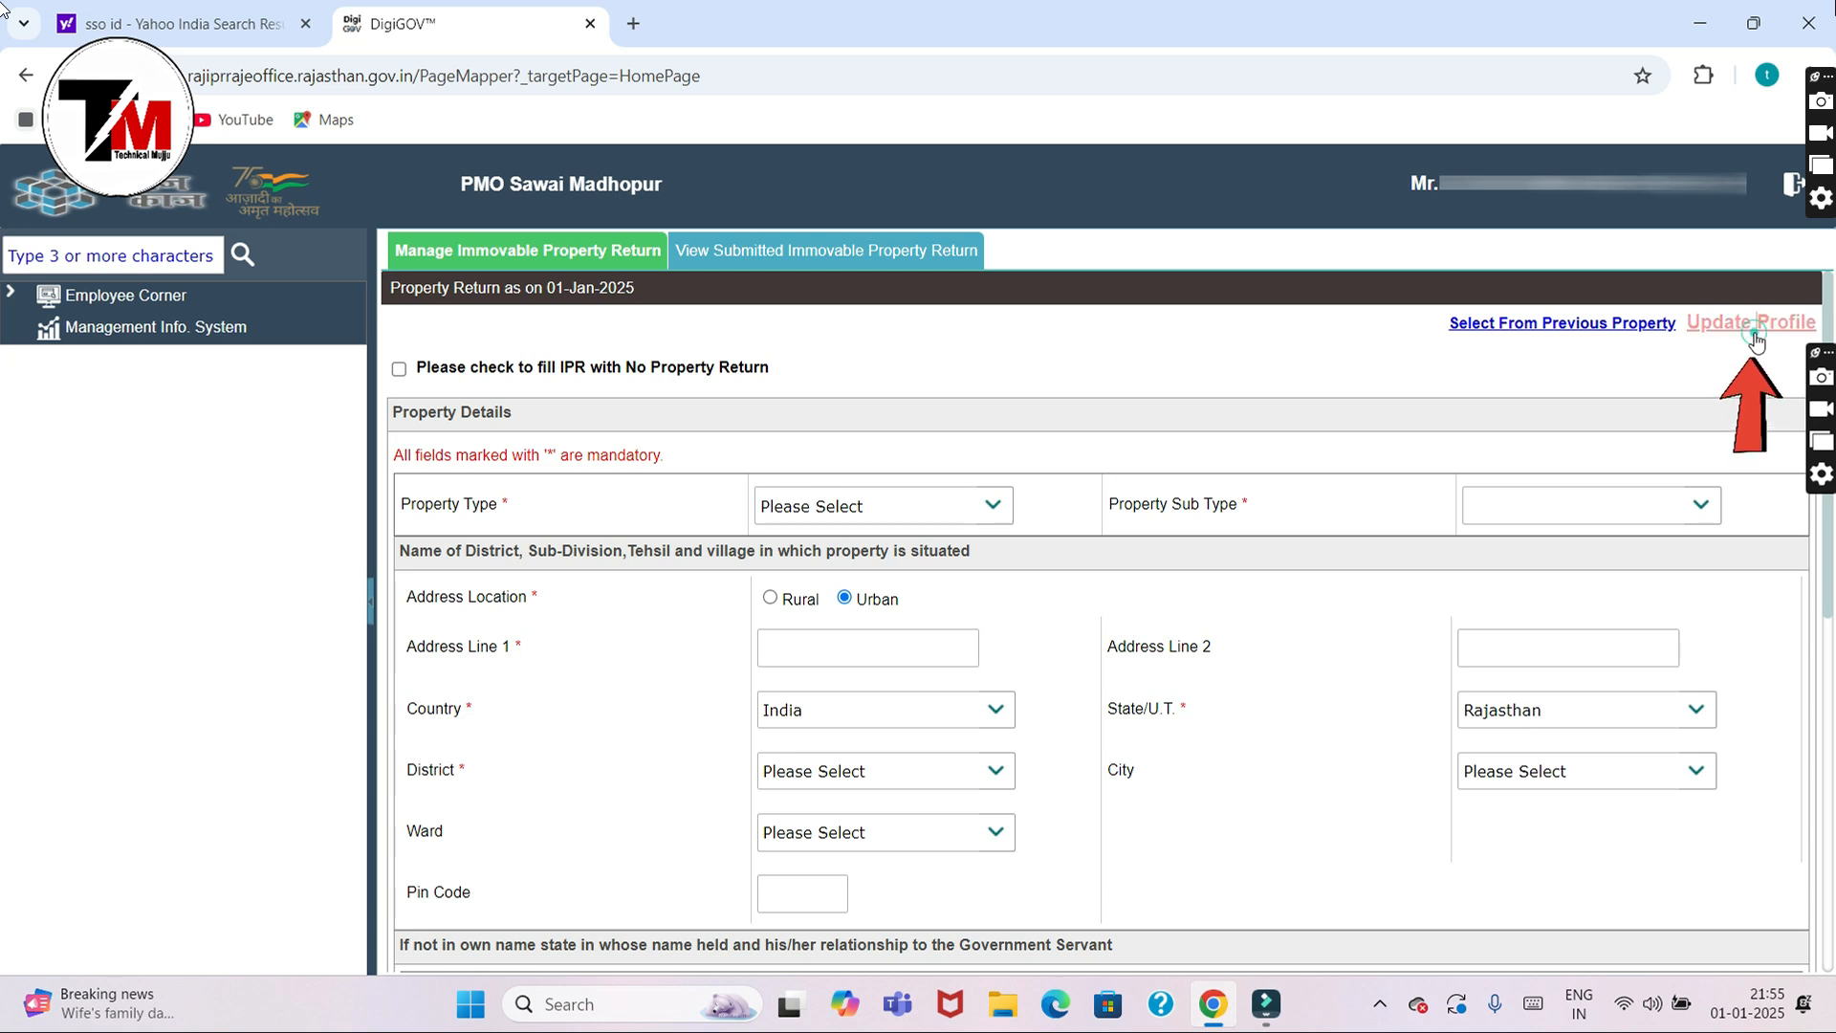
Step: Open Update Profile and review personal and service details down to 7th Pay Commission and Basic Pay
click(1755, 337)
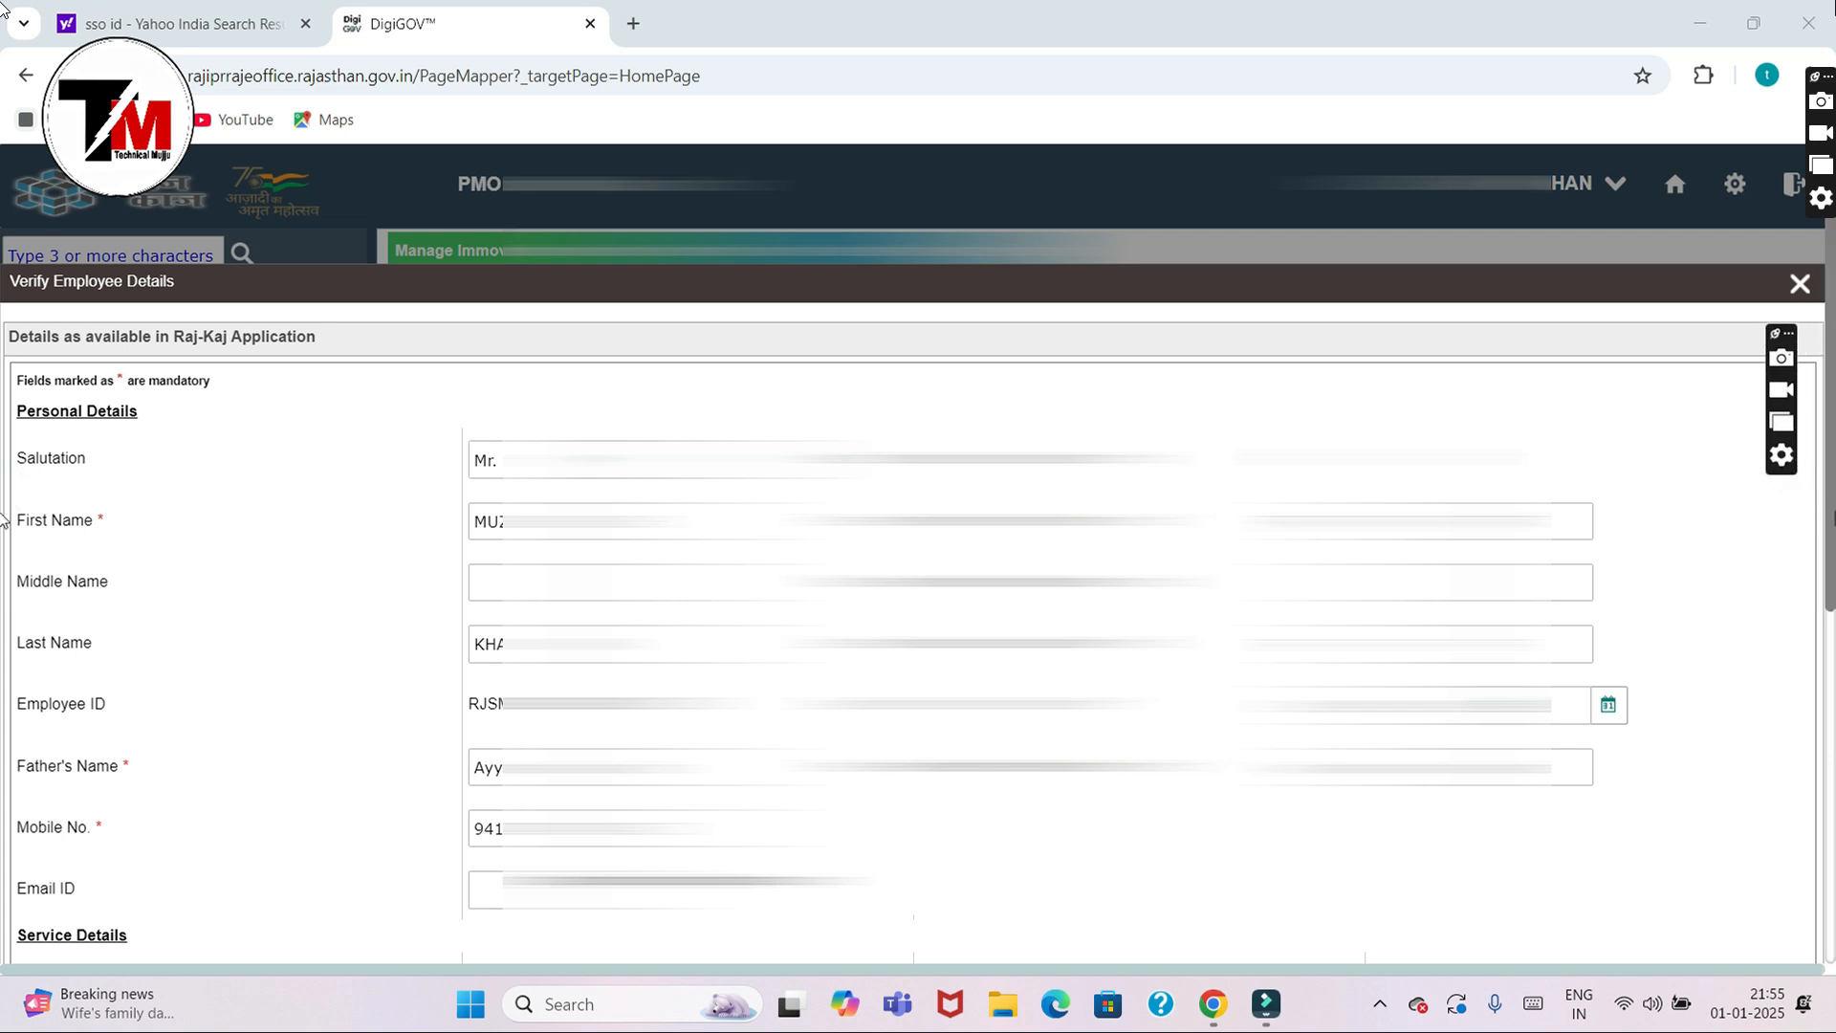
scroll(4, 536, down, 2)
scroll(4, 594, down, 1)
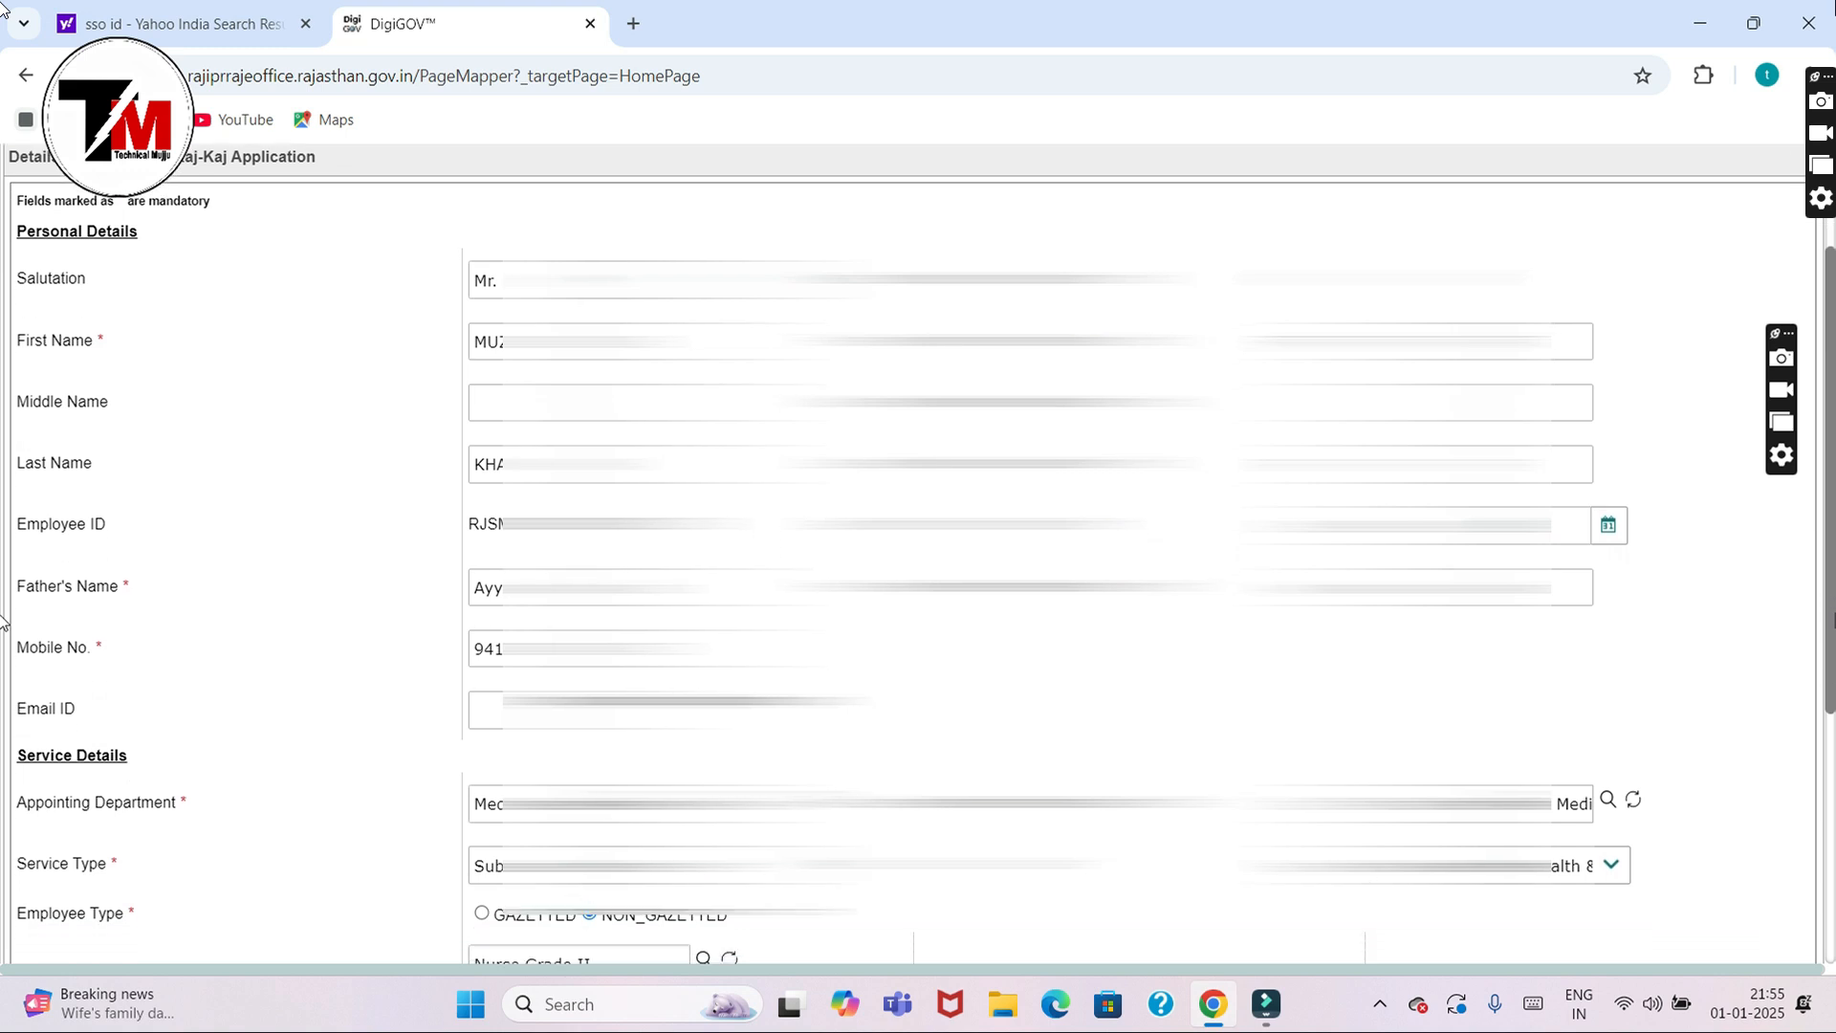
scroll(4, 620, down, 2)
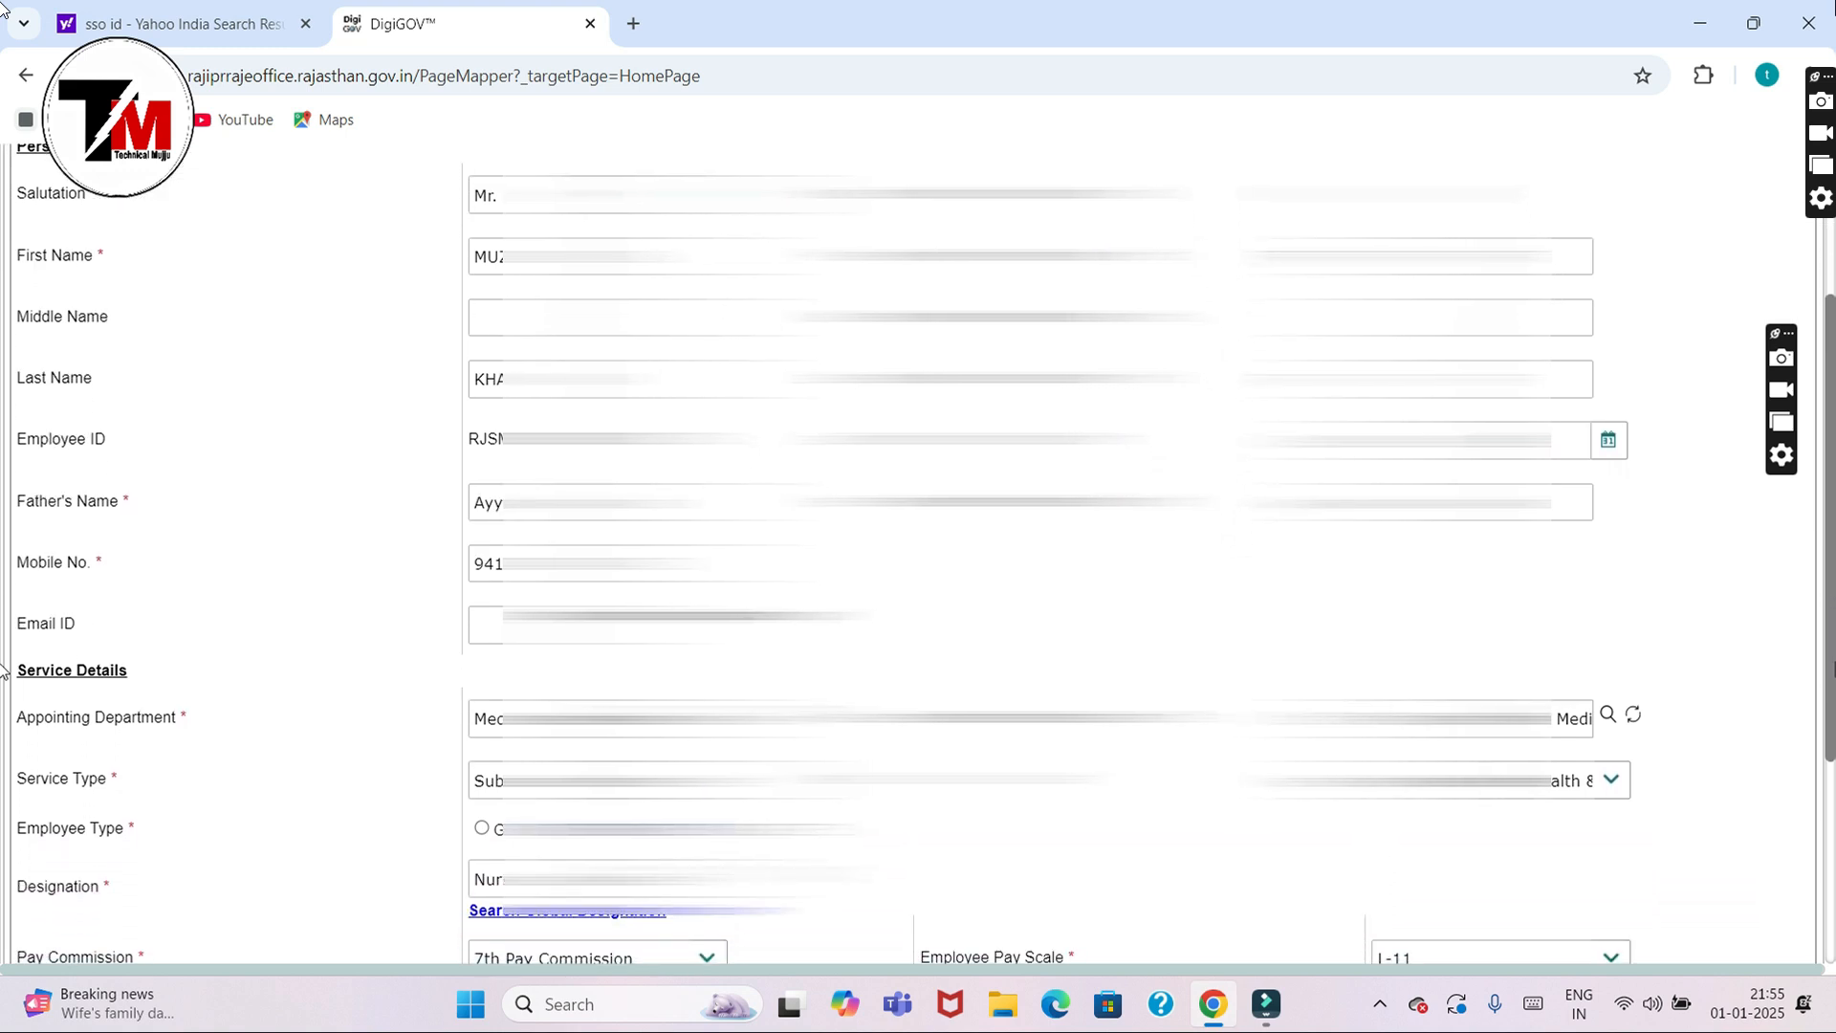
scroll(4, 670, down, 4)
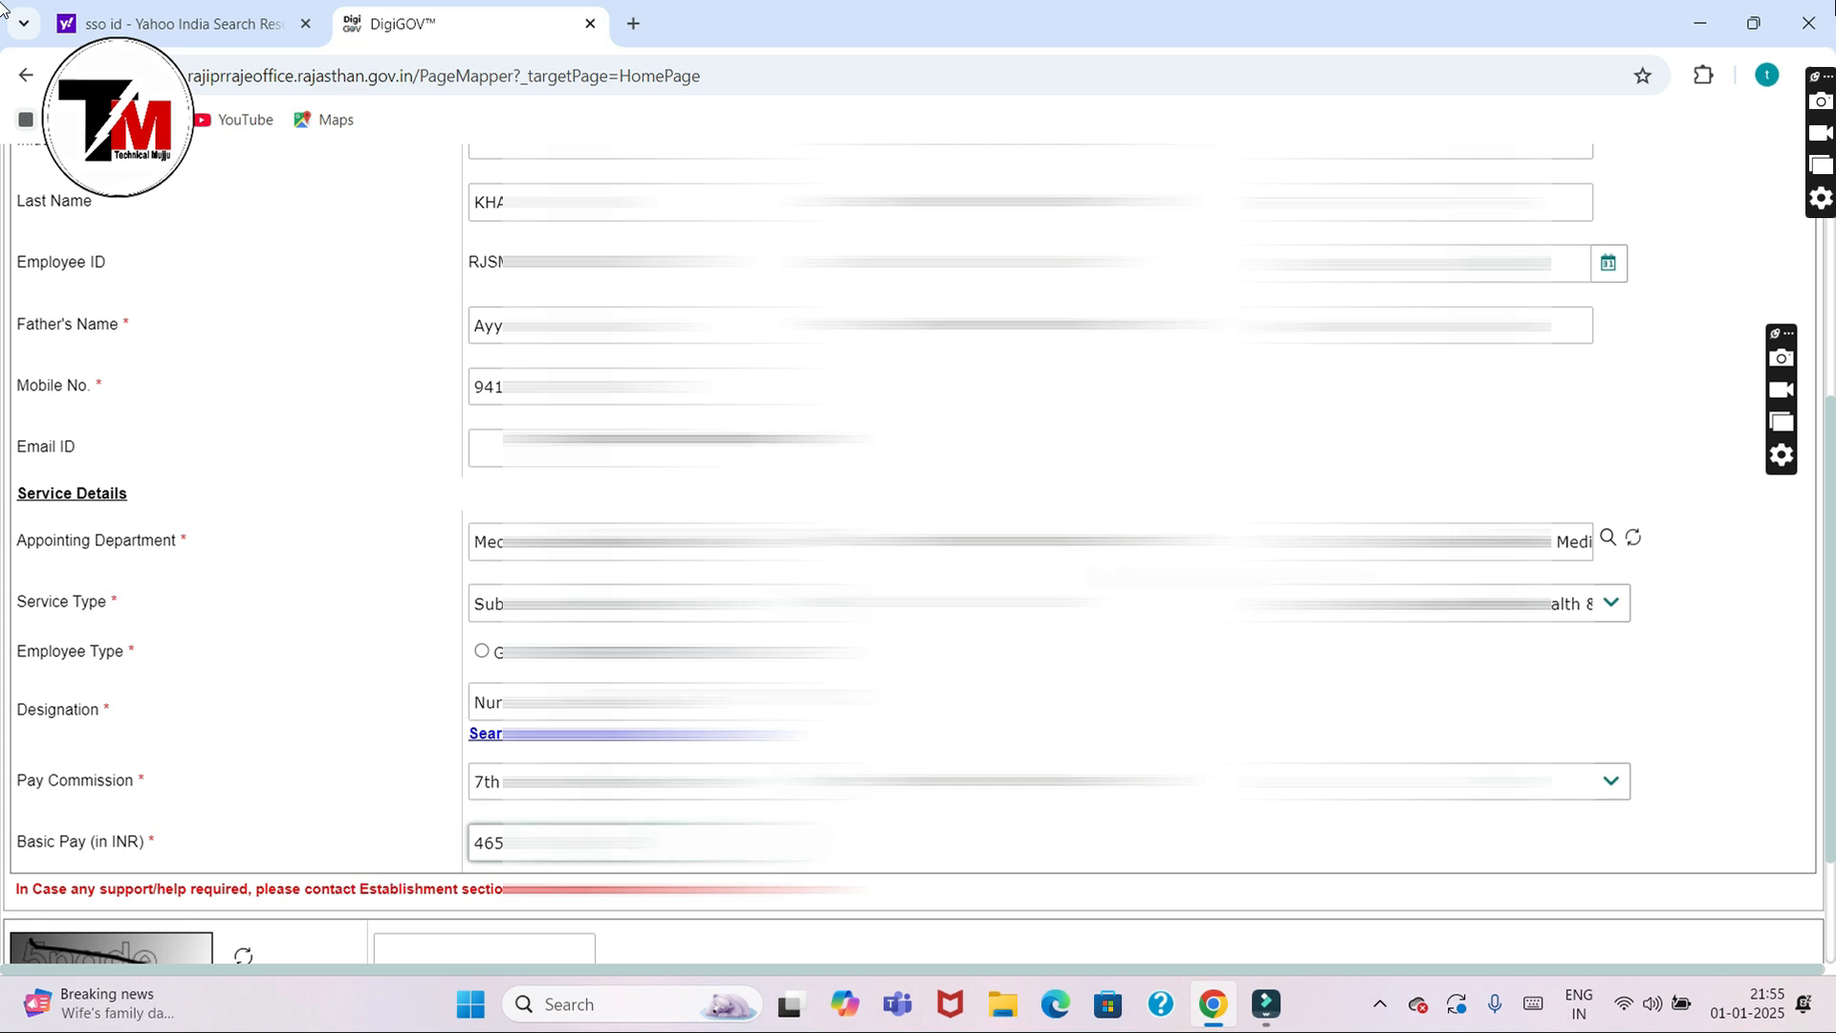
scroll(1814, 760, down, 3)
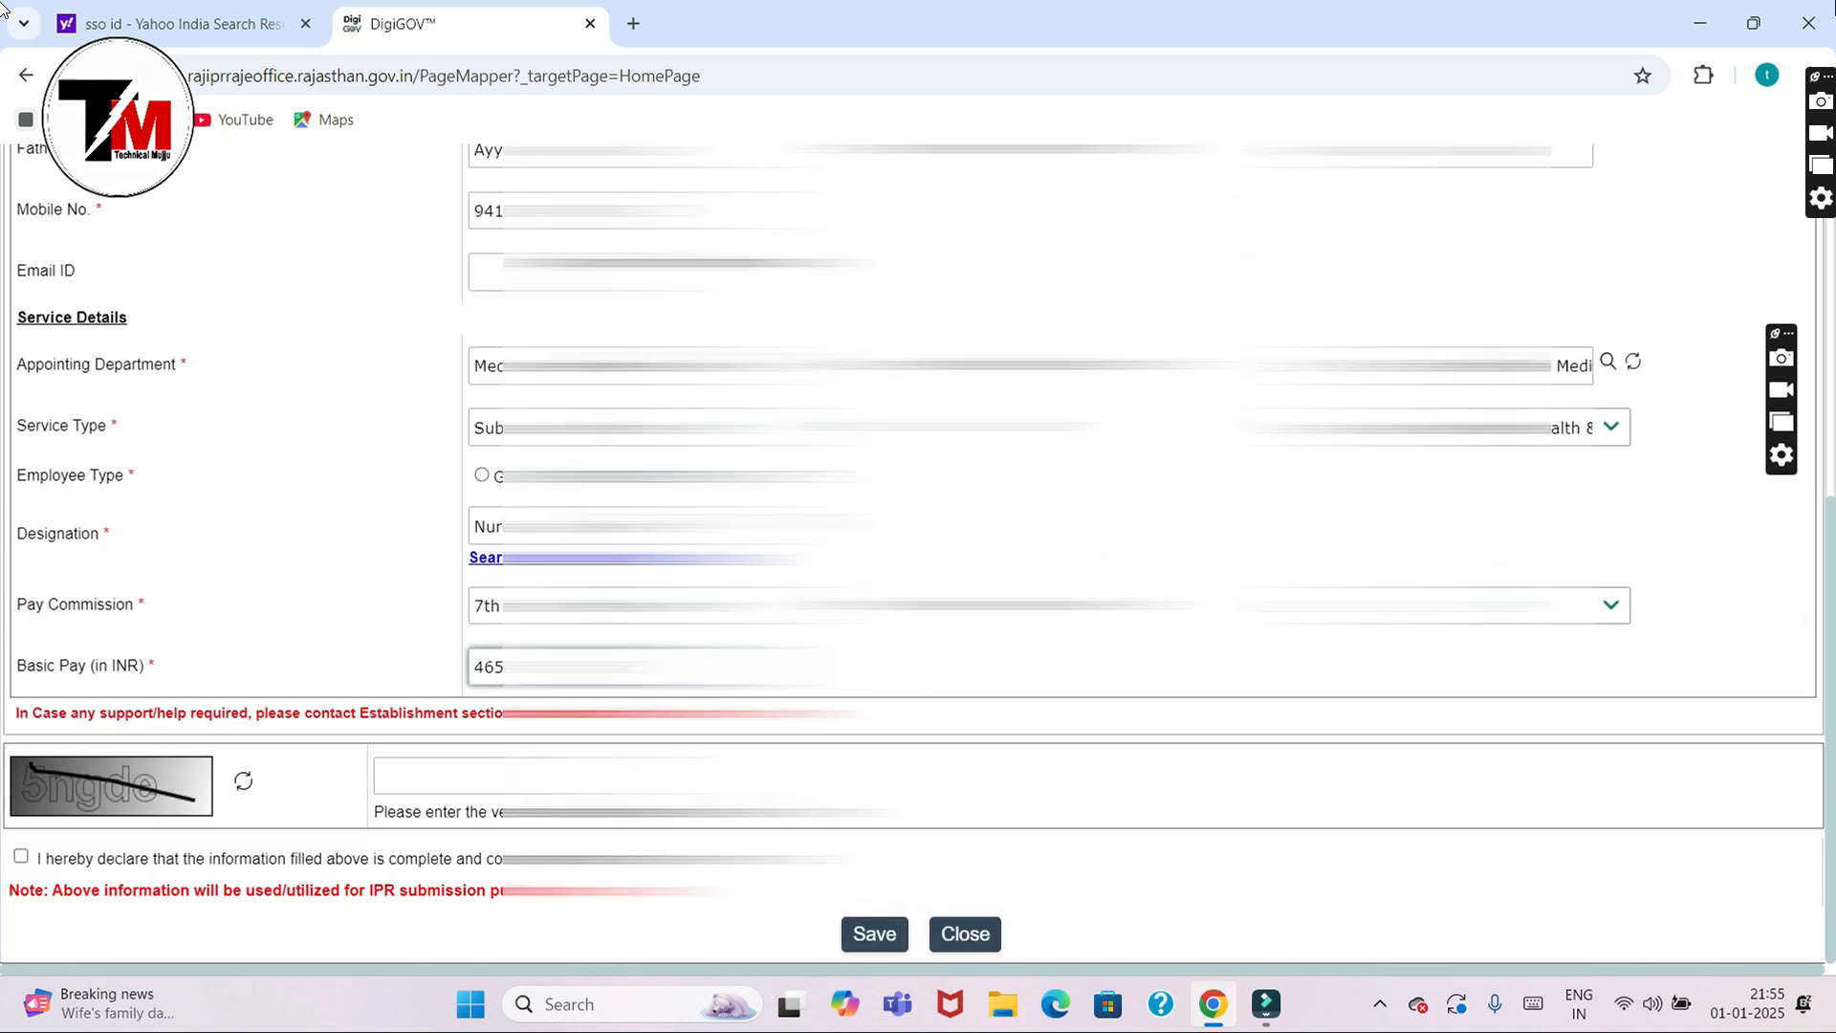
Step: Enter the captcha, tick the completeness declaration and save the profile details
click(500, 774)
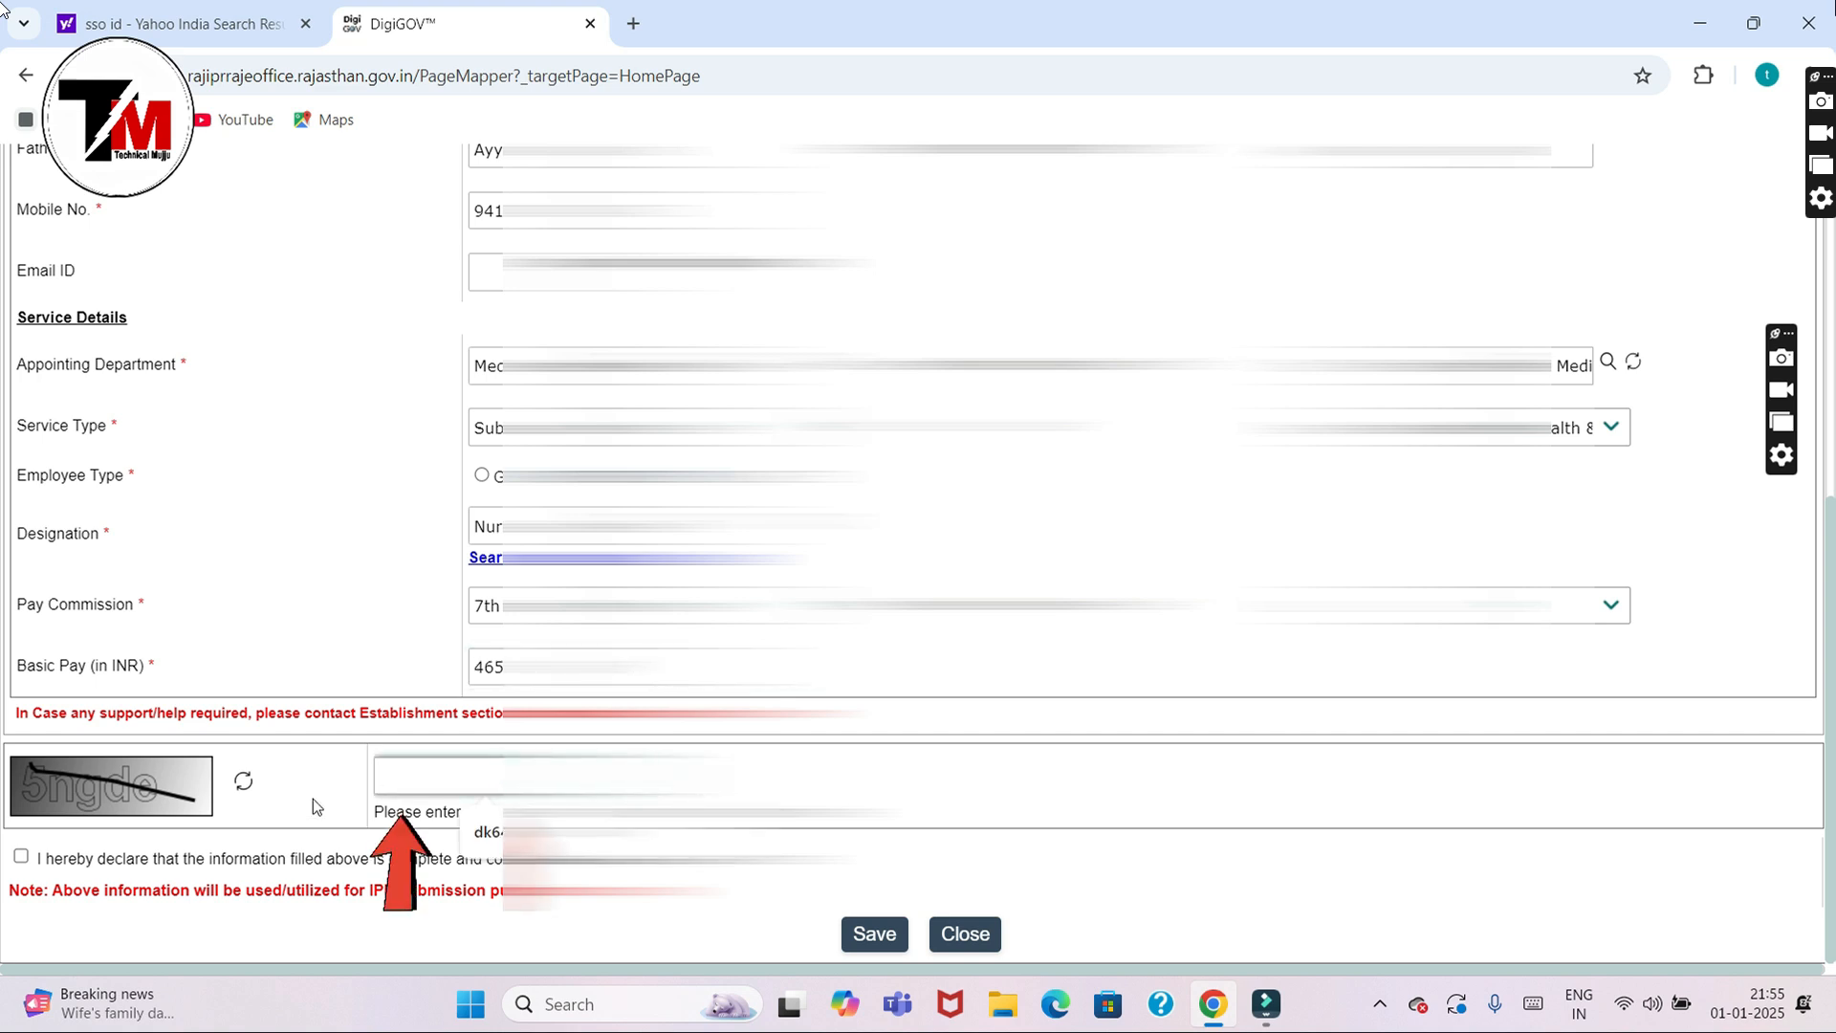
click(468, 774)
text(5)
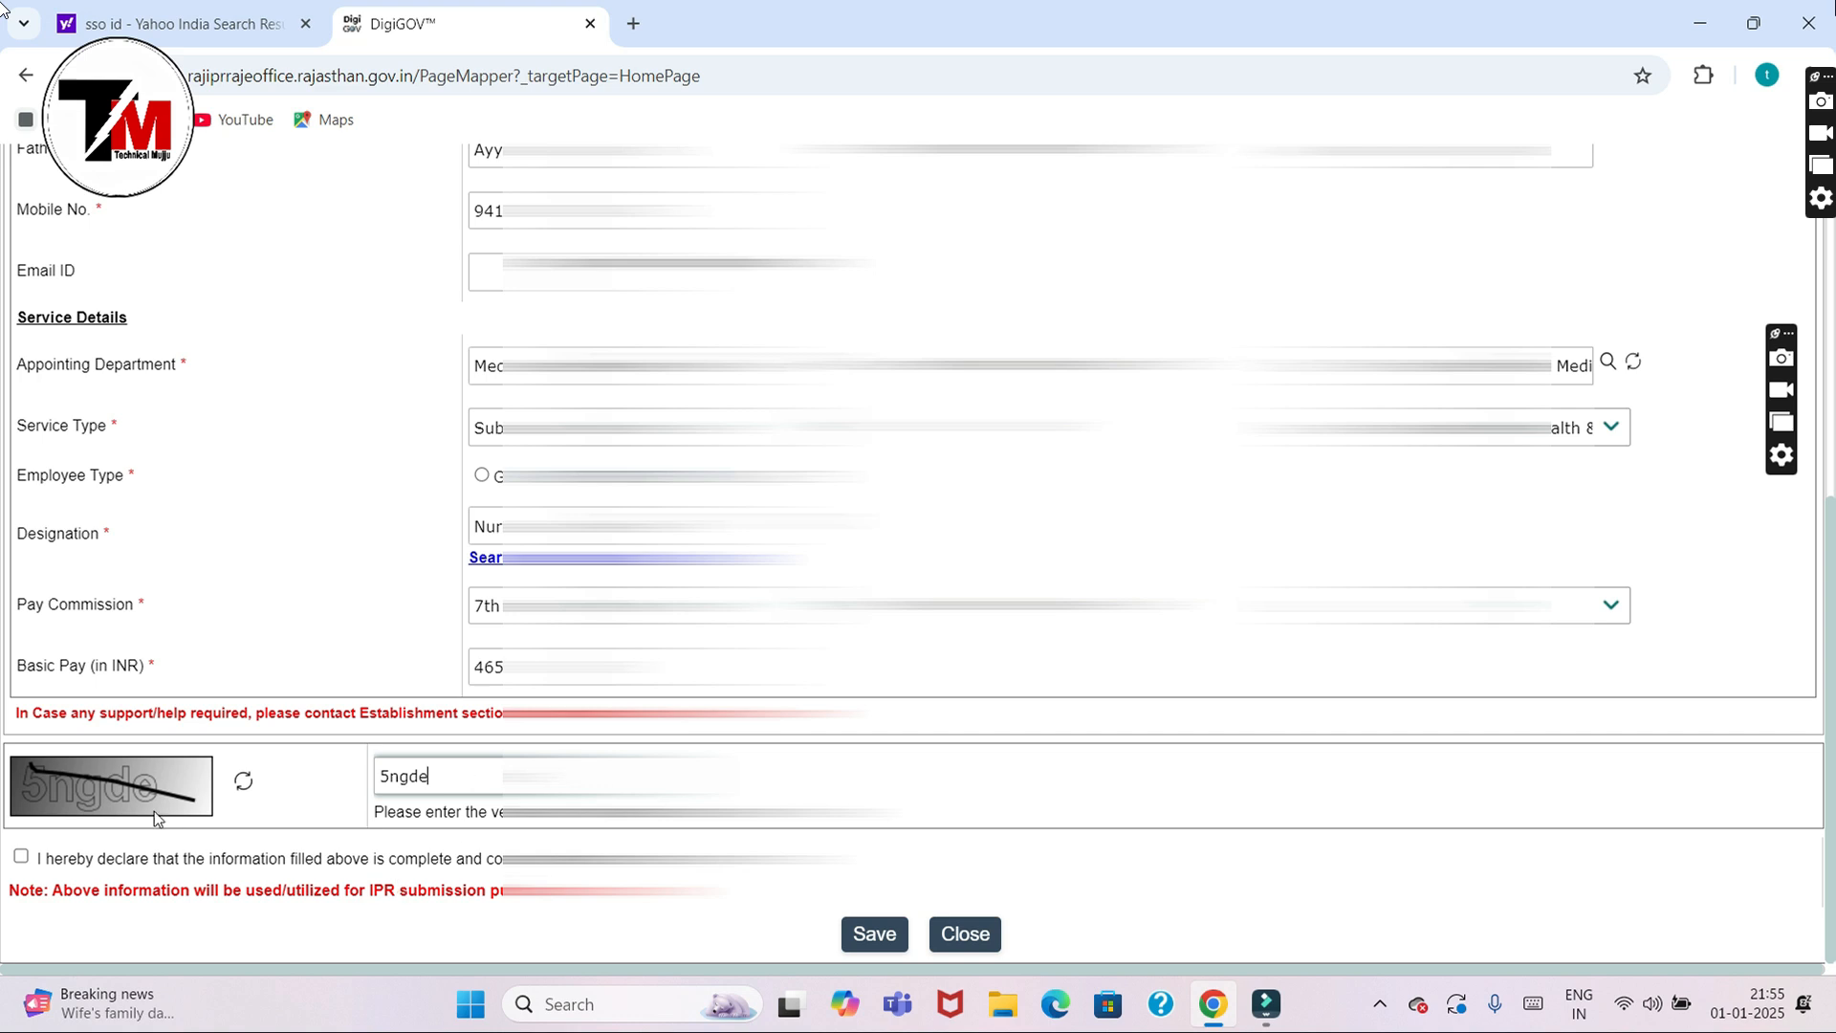
text(ngde)
key(BackSpace)
text(o)
click(21, 857)
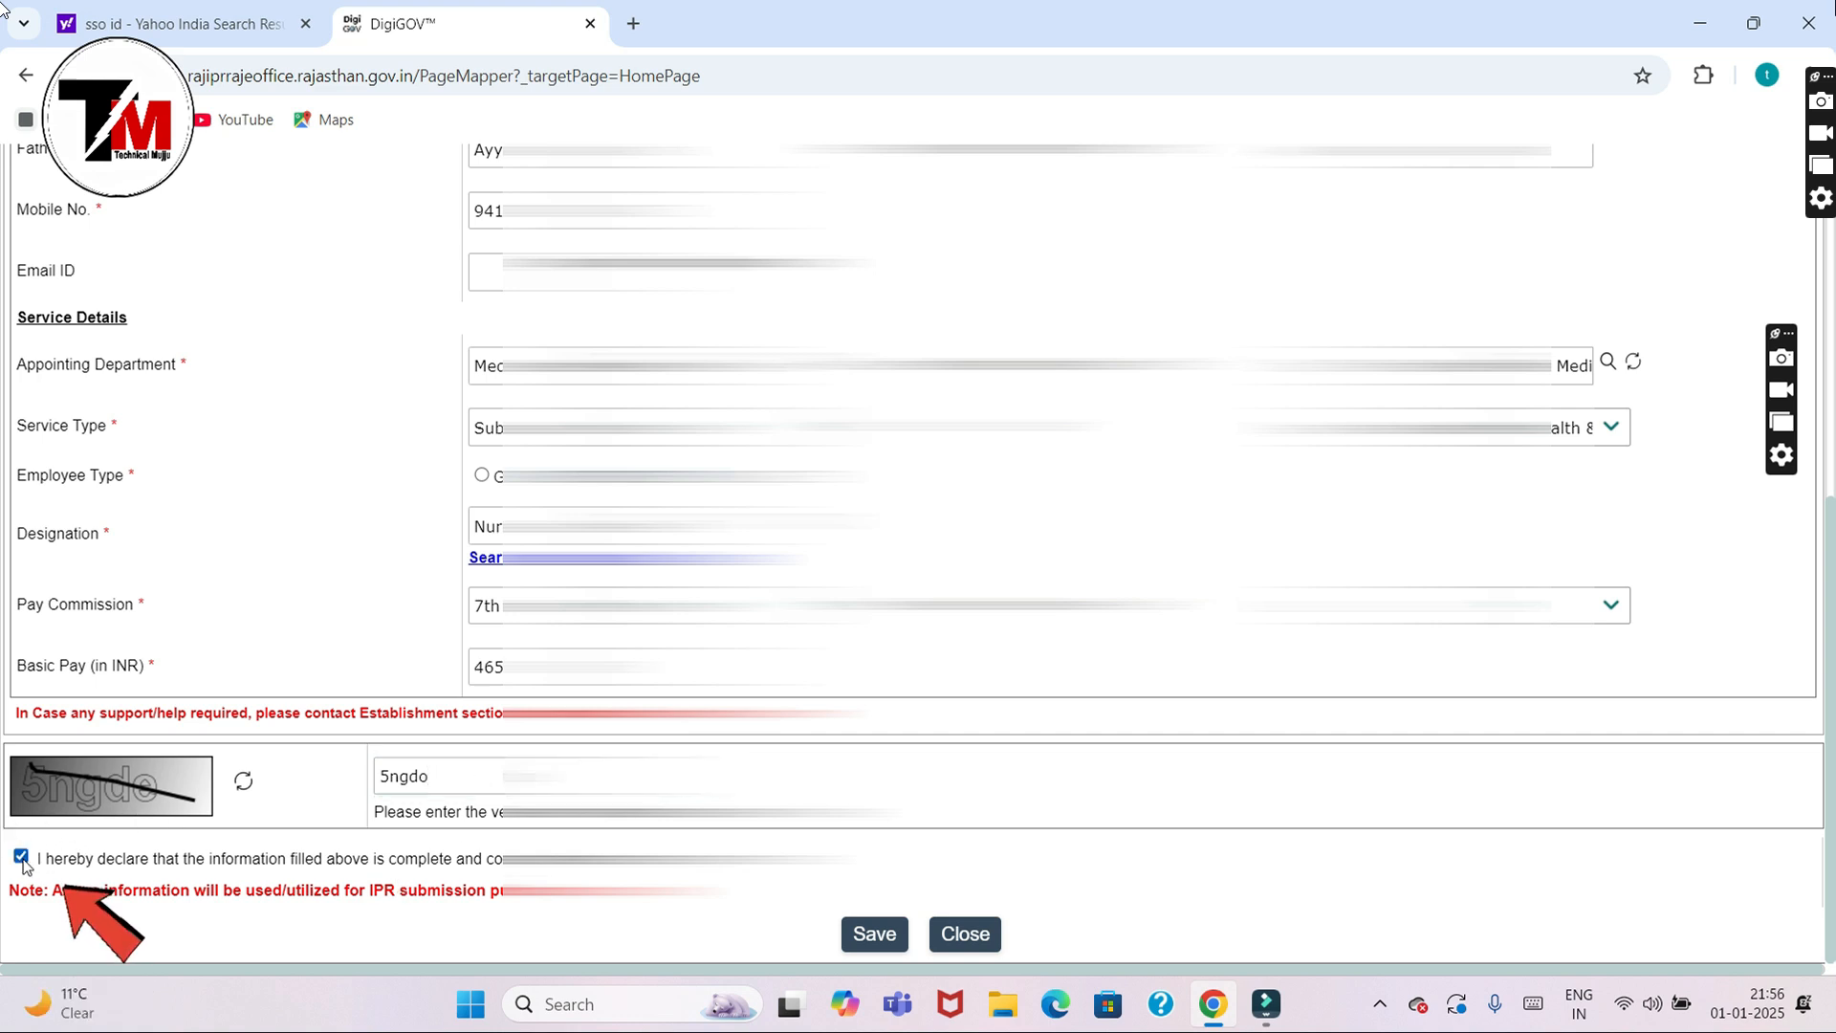
click(875, 923)
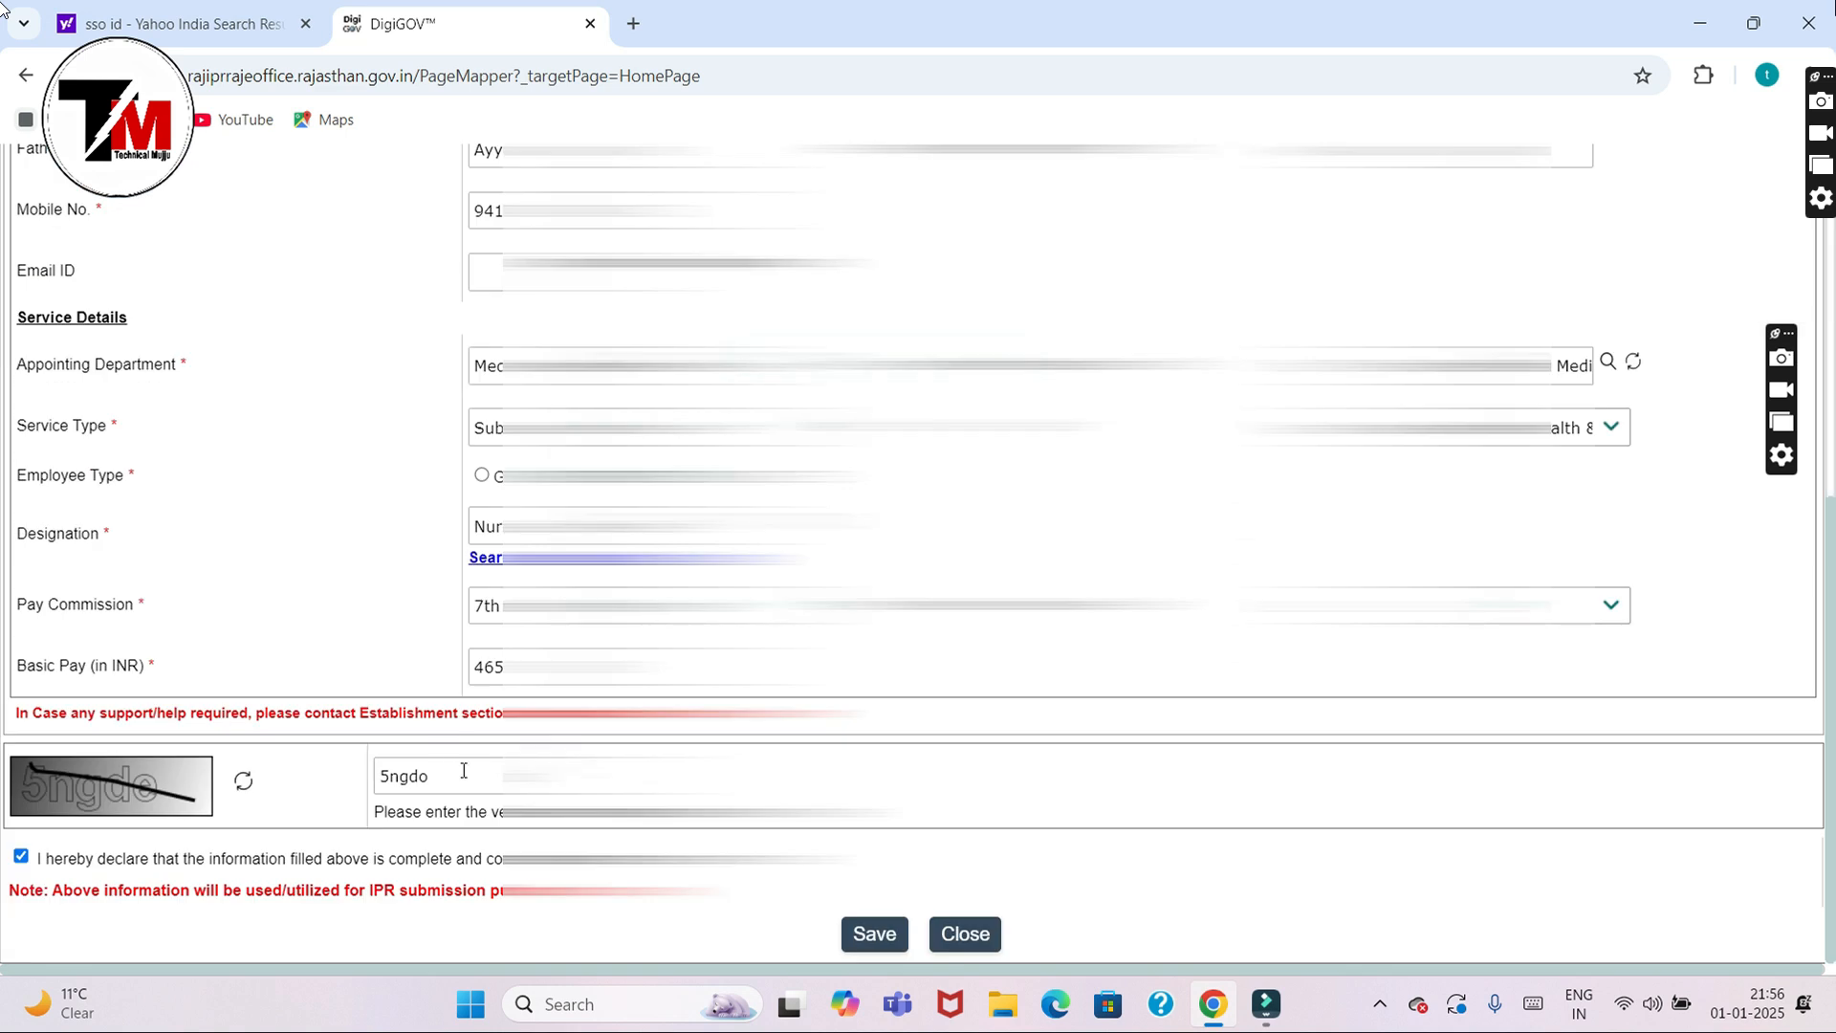
Step: Refresh the captcha, enter the new code and save the profile again
click(248, 786)
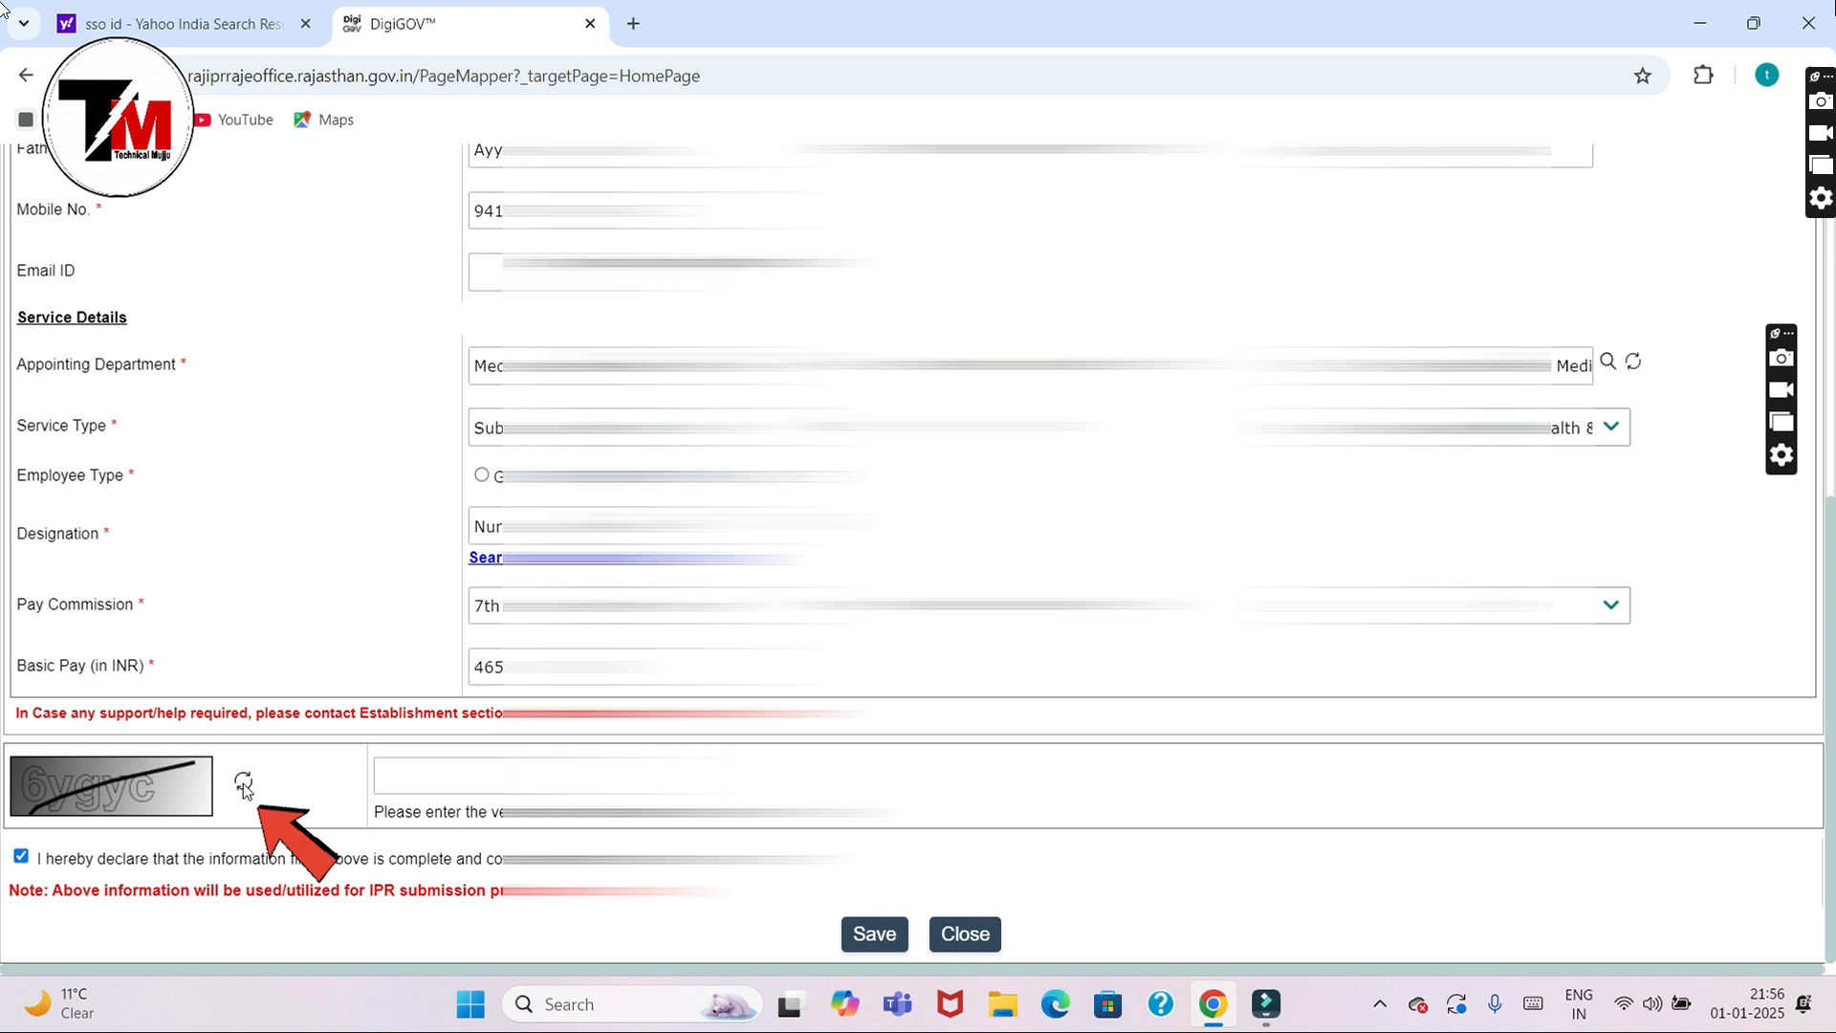
click(382, 777)
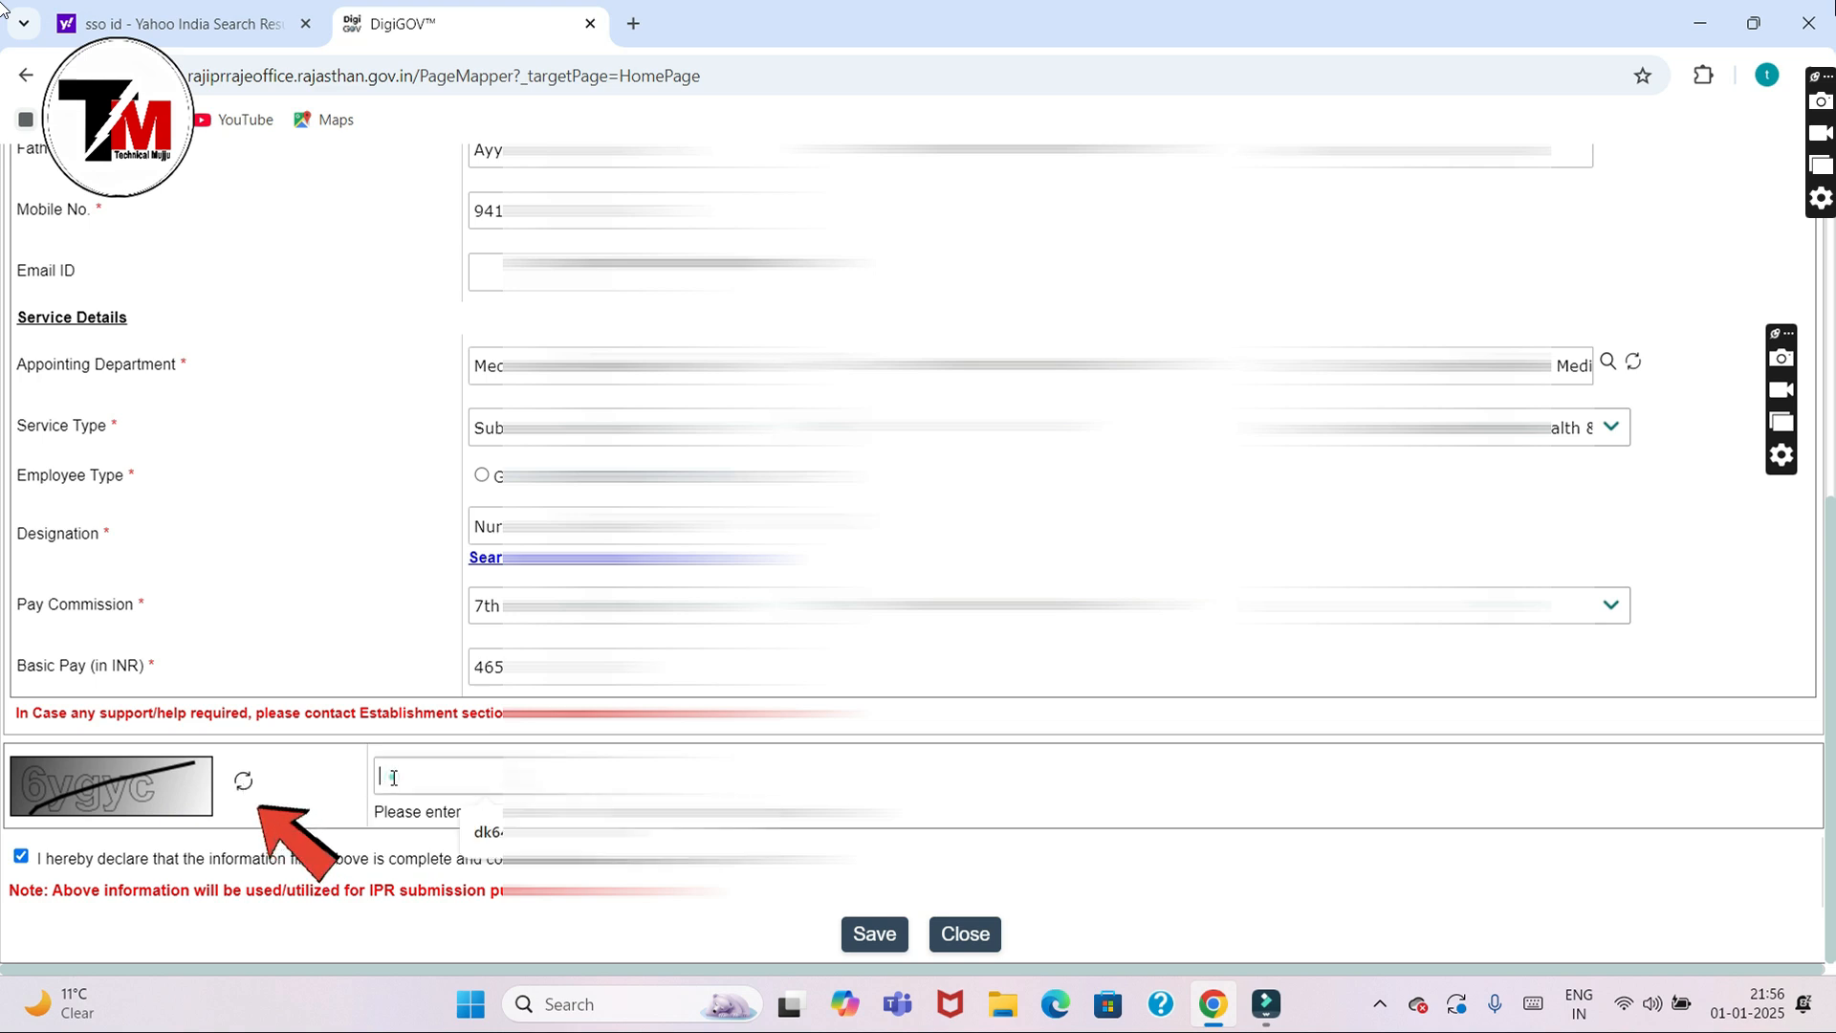
text(6ygyc)
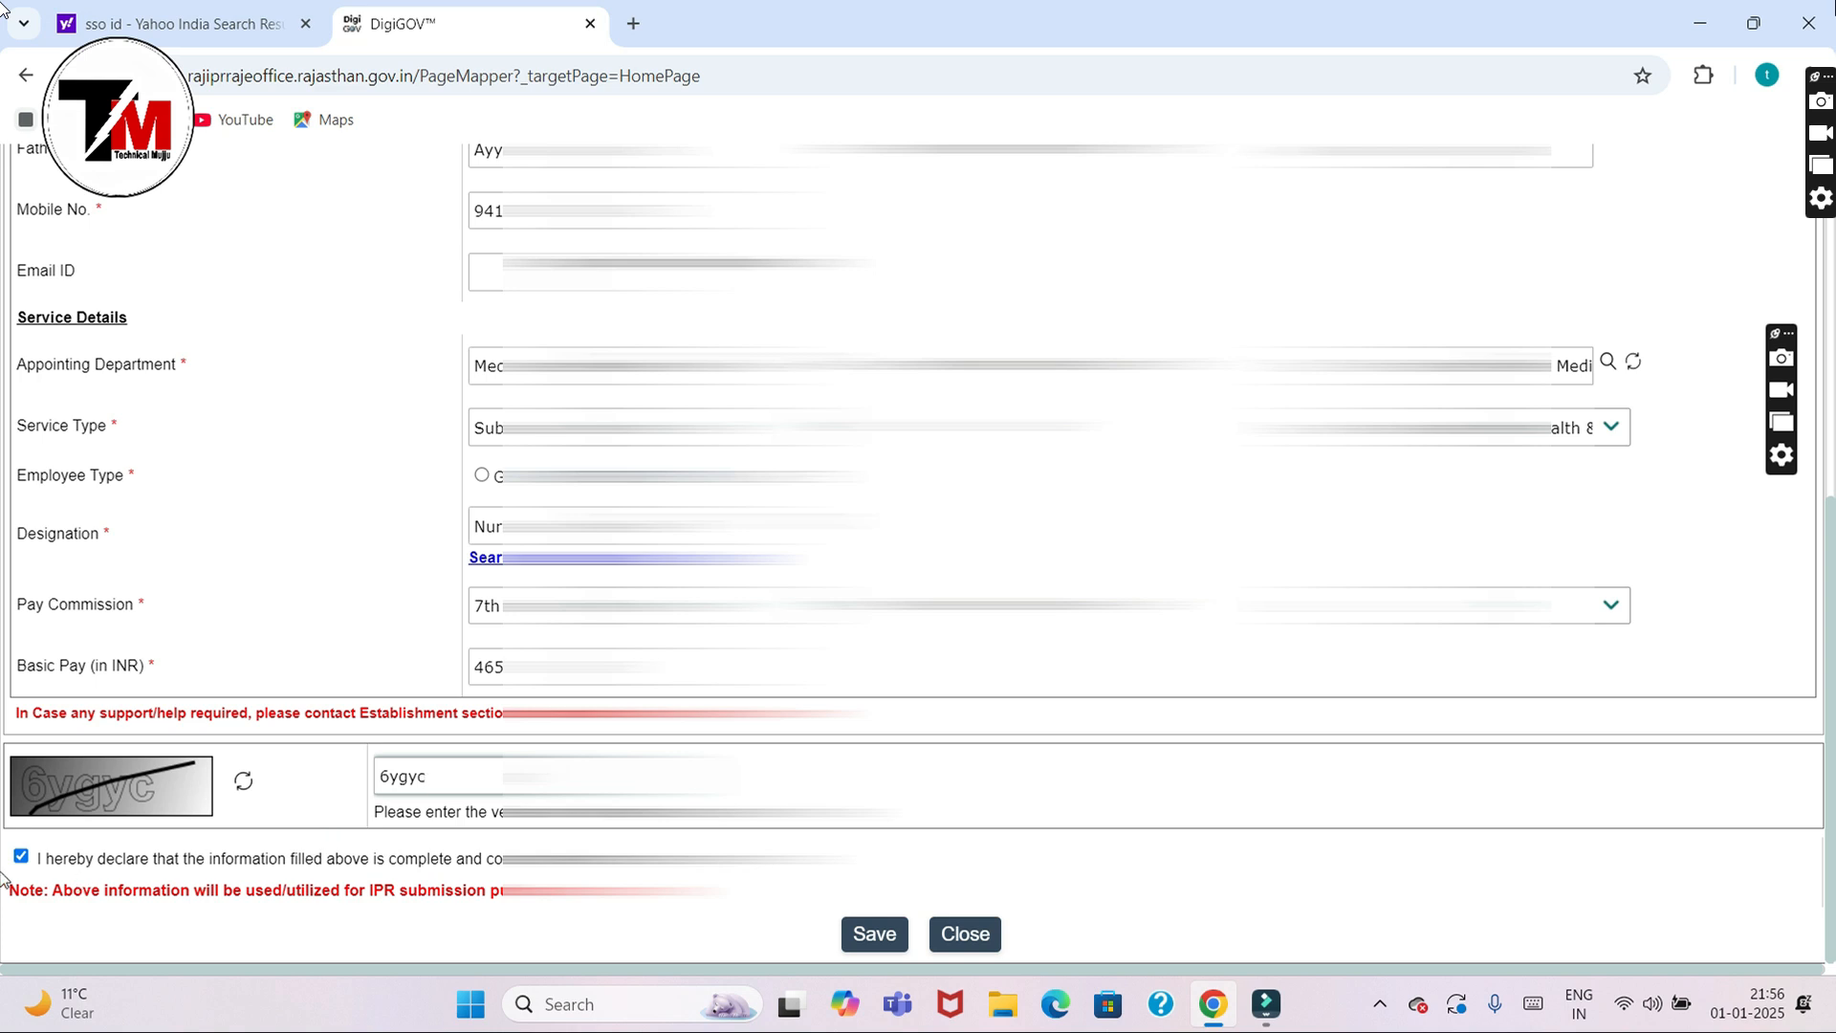
click(870, 935)
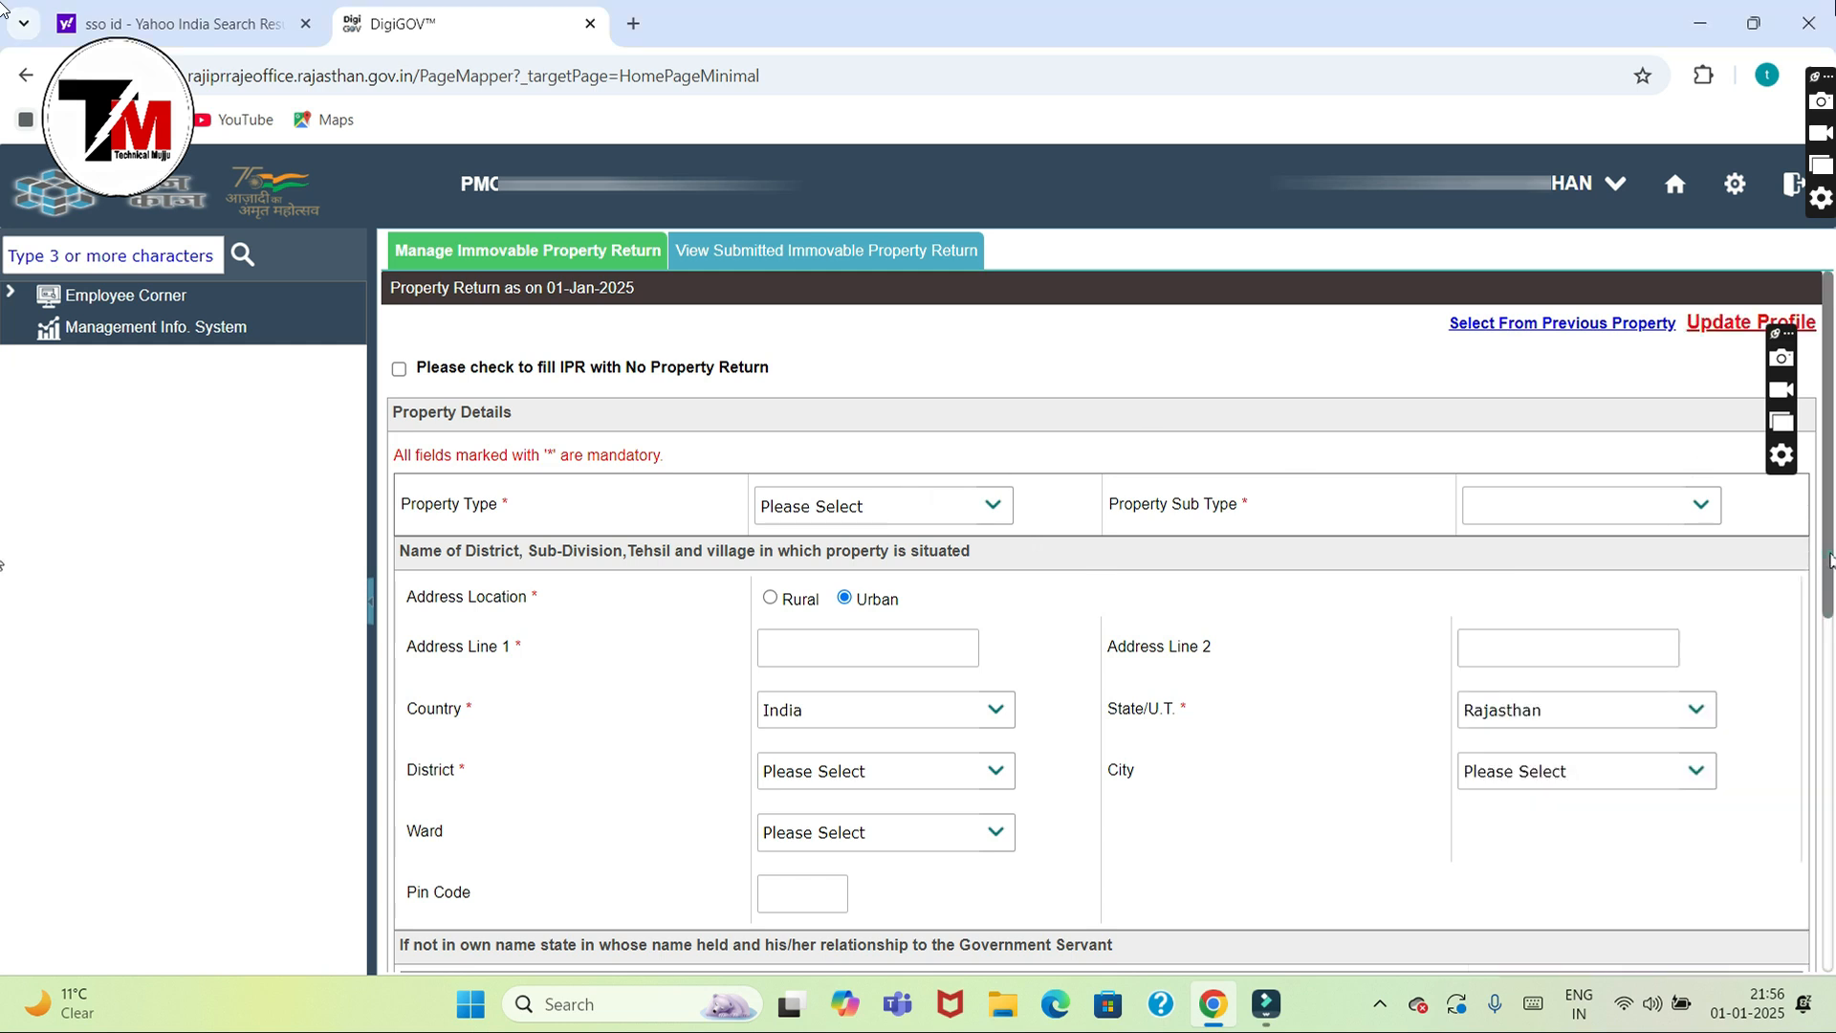
scroll(1830, 559, down, 1)
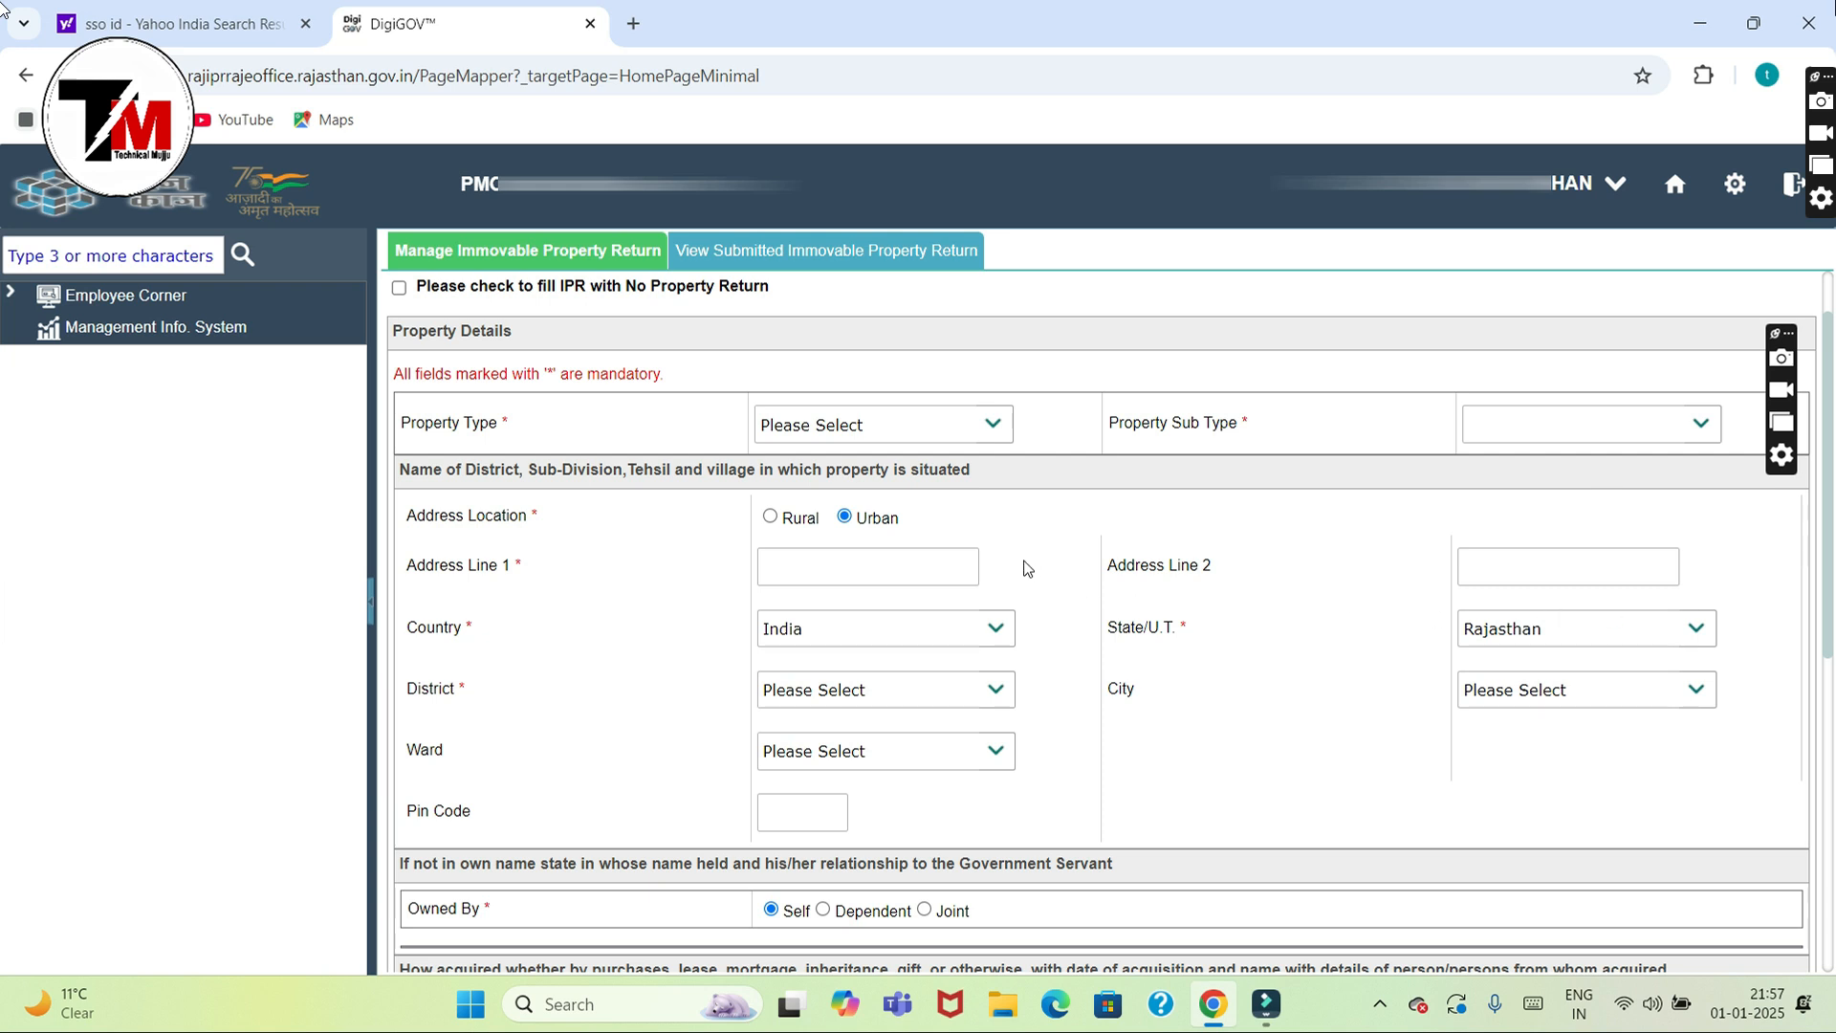
click(990, 427)
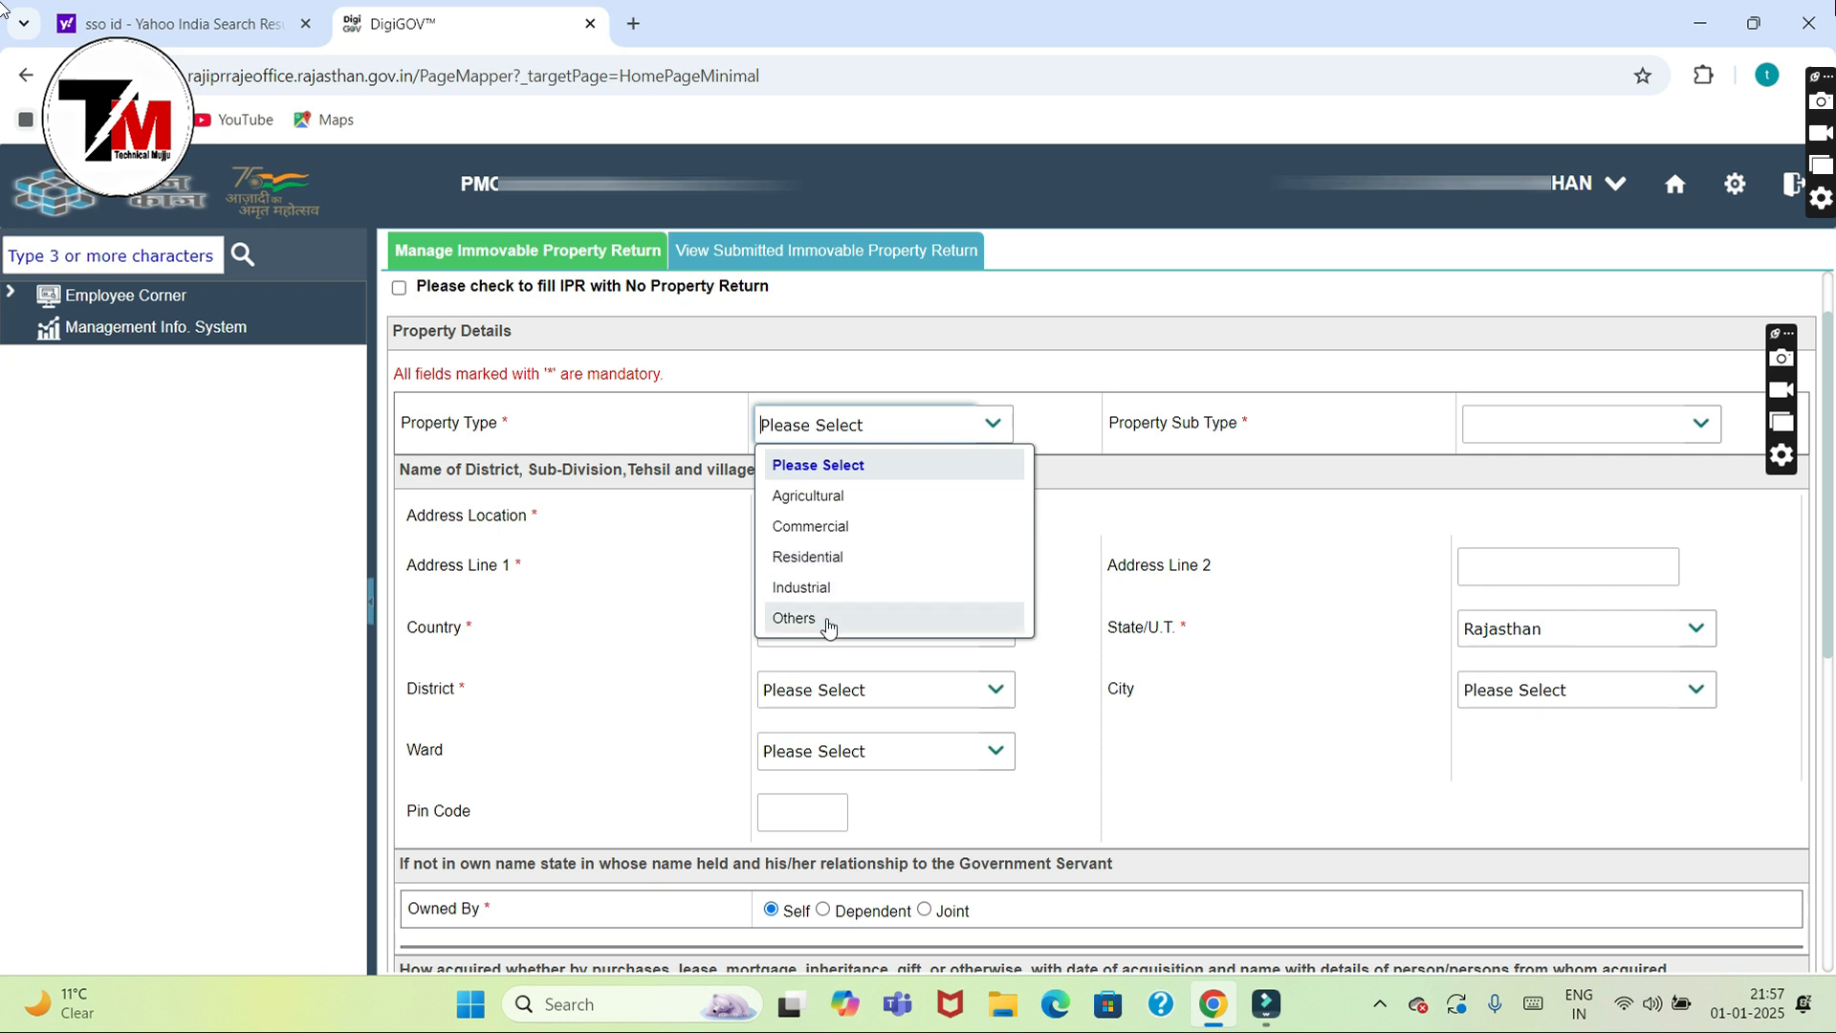
click(1248, 571)
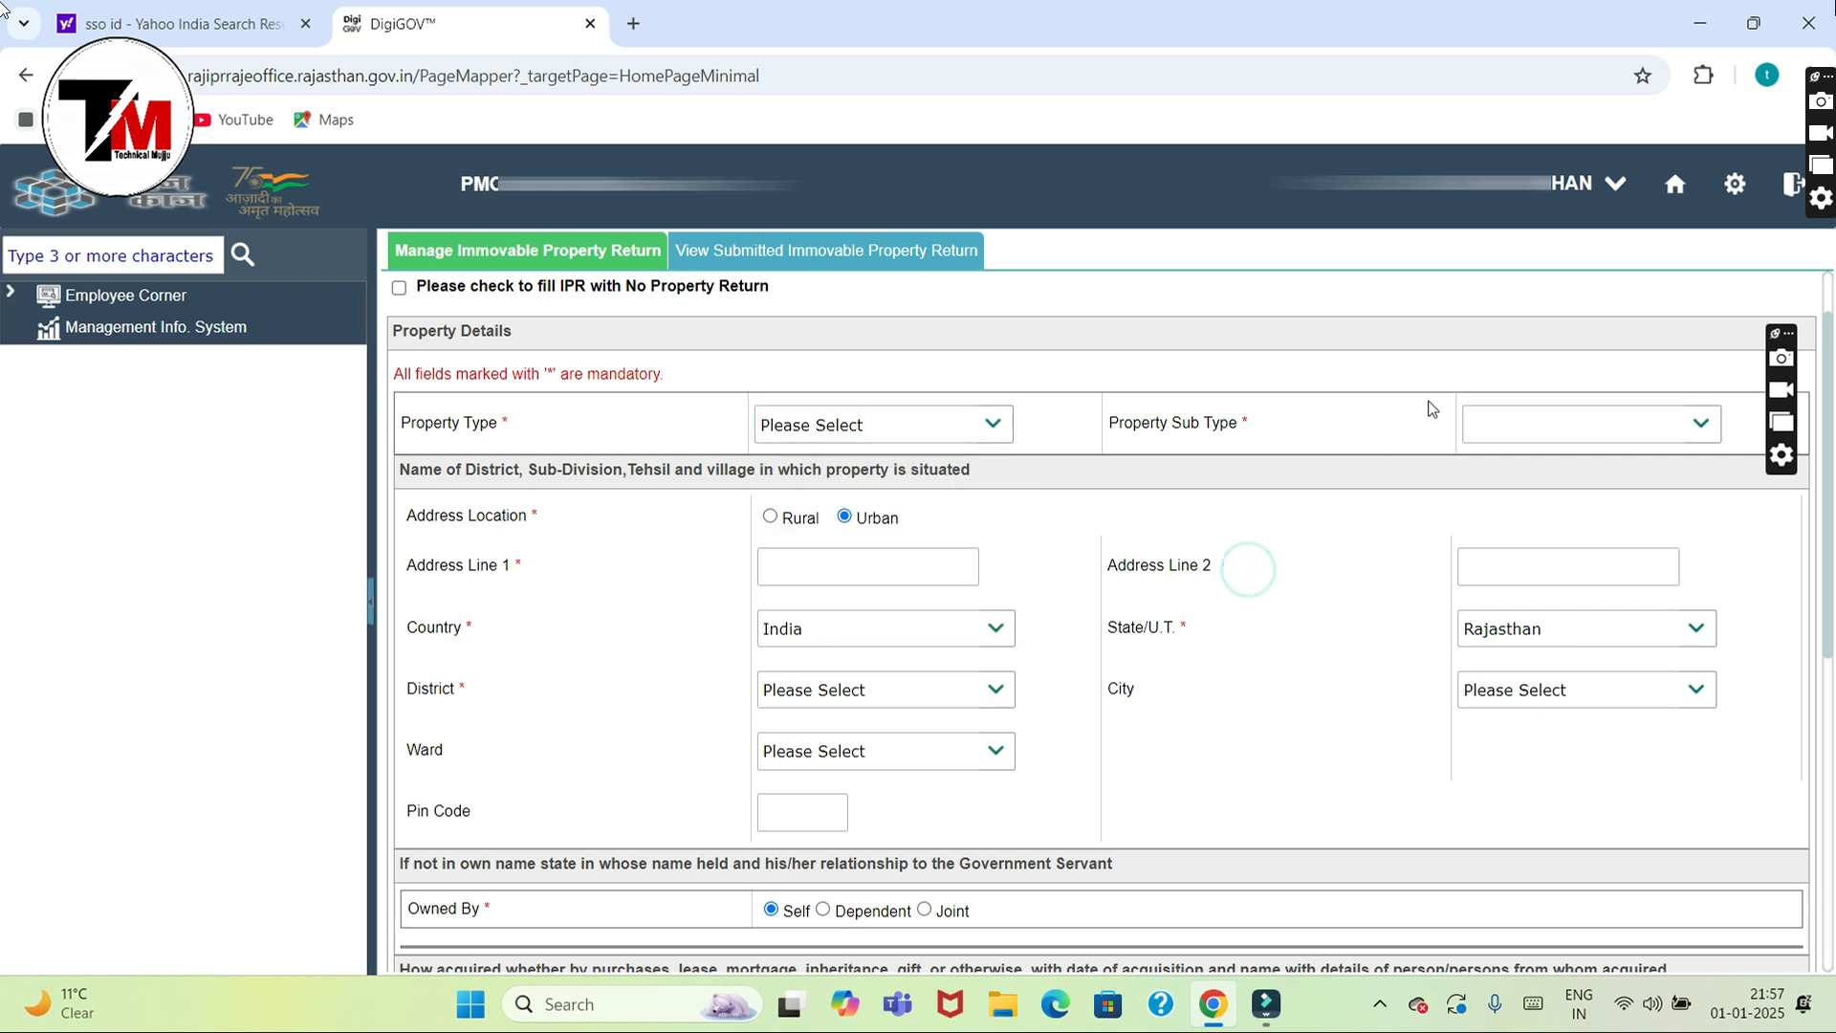
click(1484, 429)
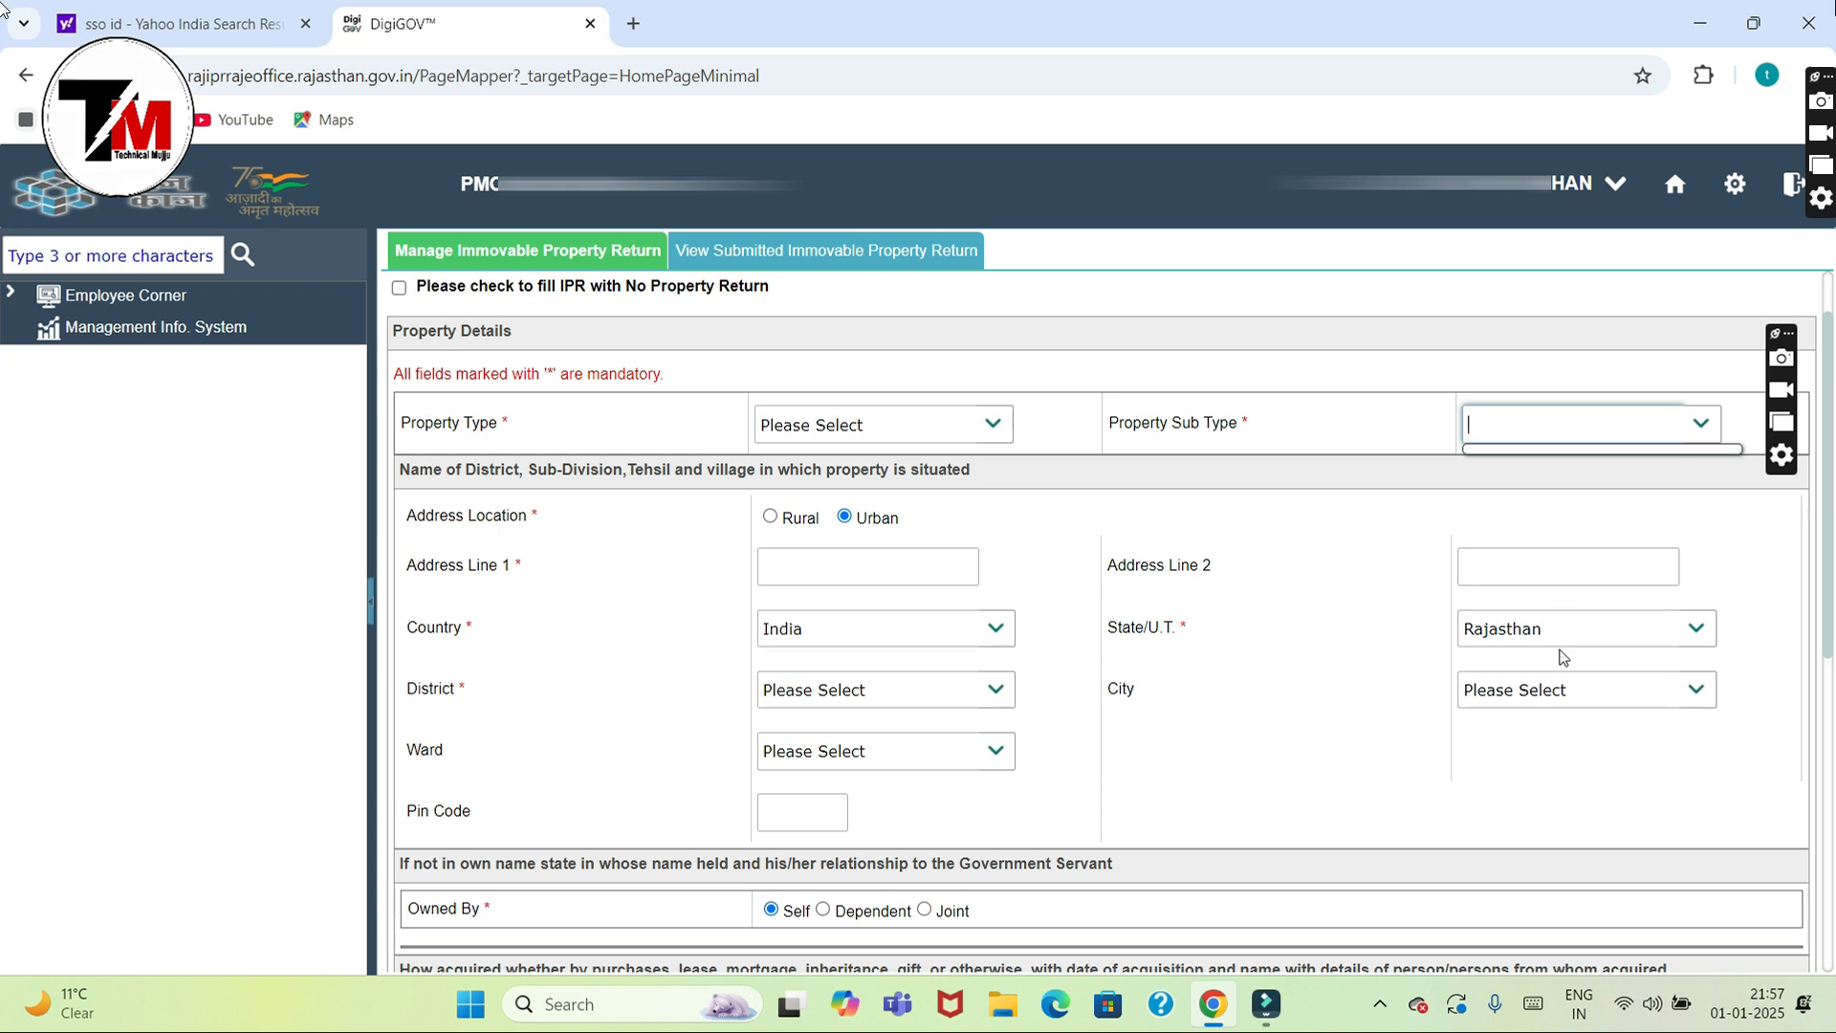
scroll(3, 578, down, 3)
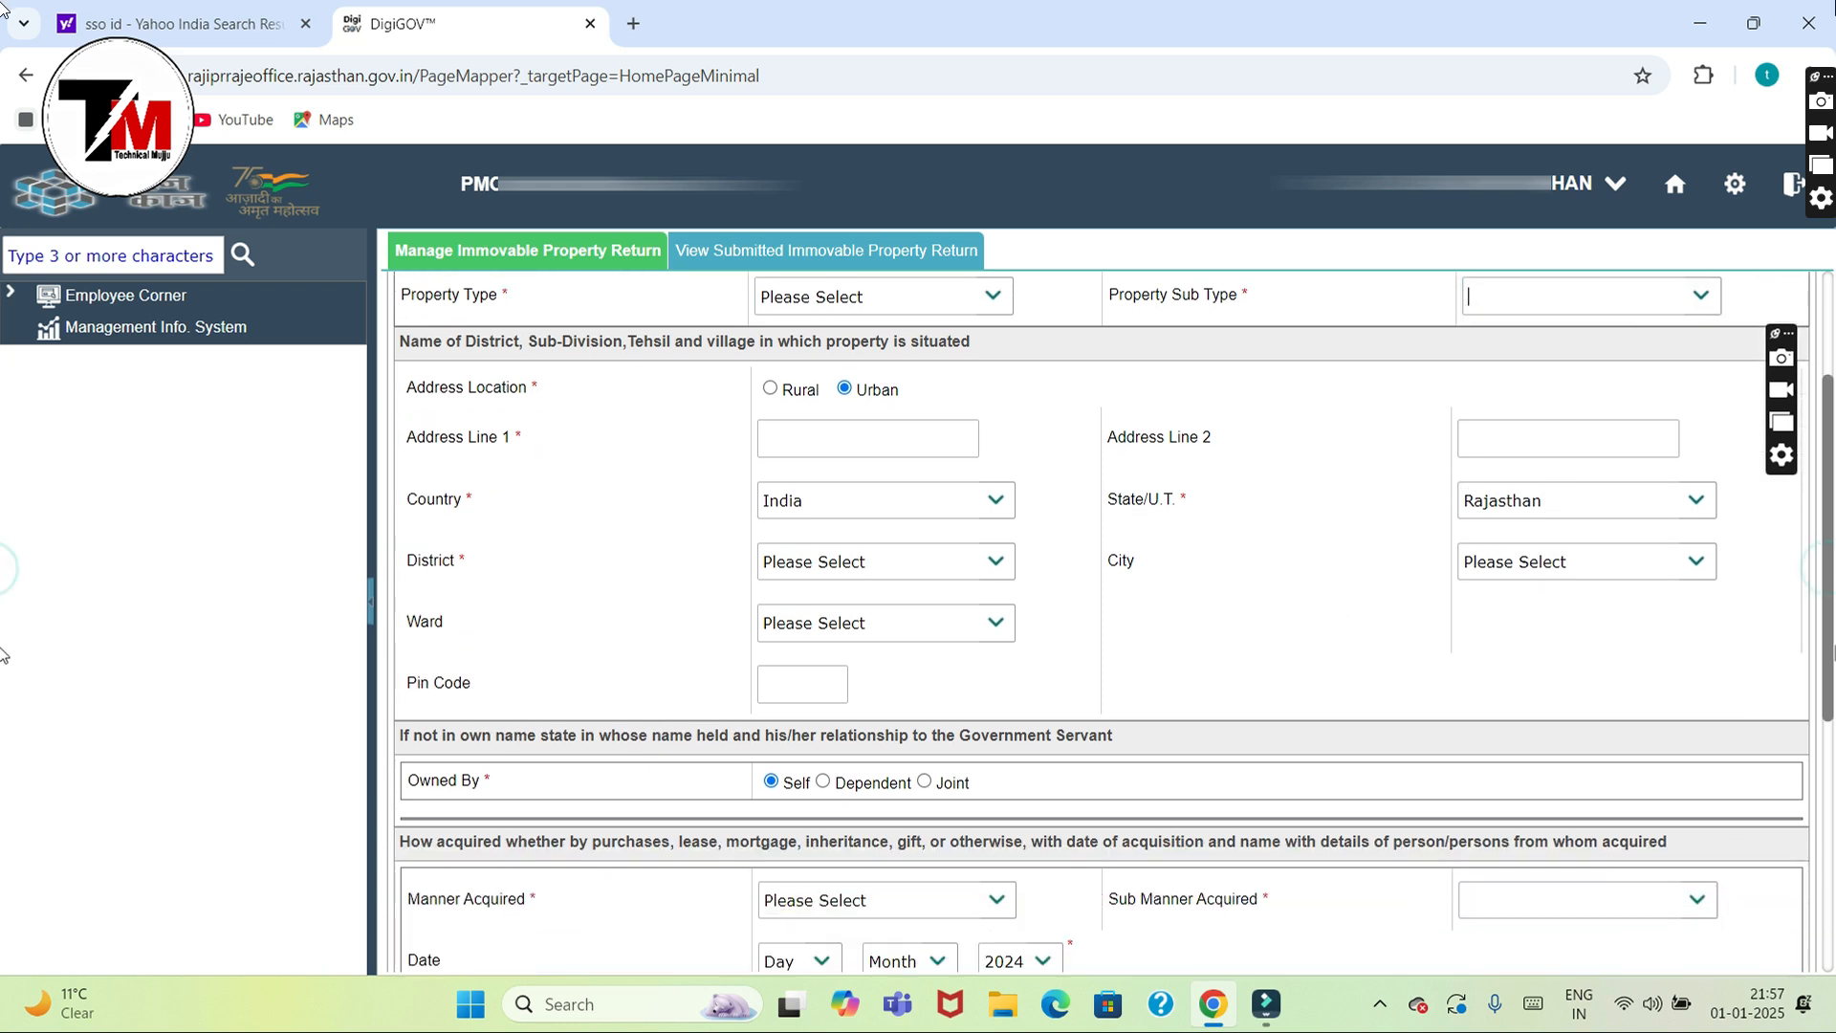
scroll(3, 711, down, 1)
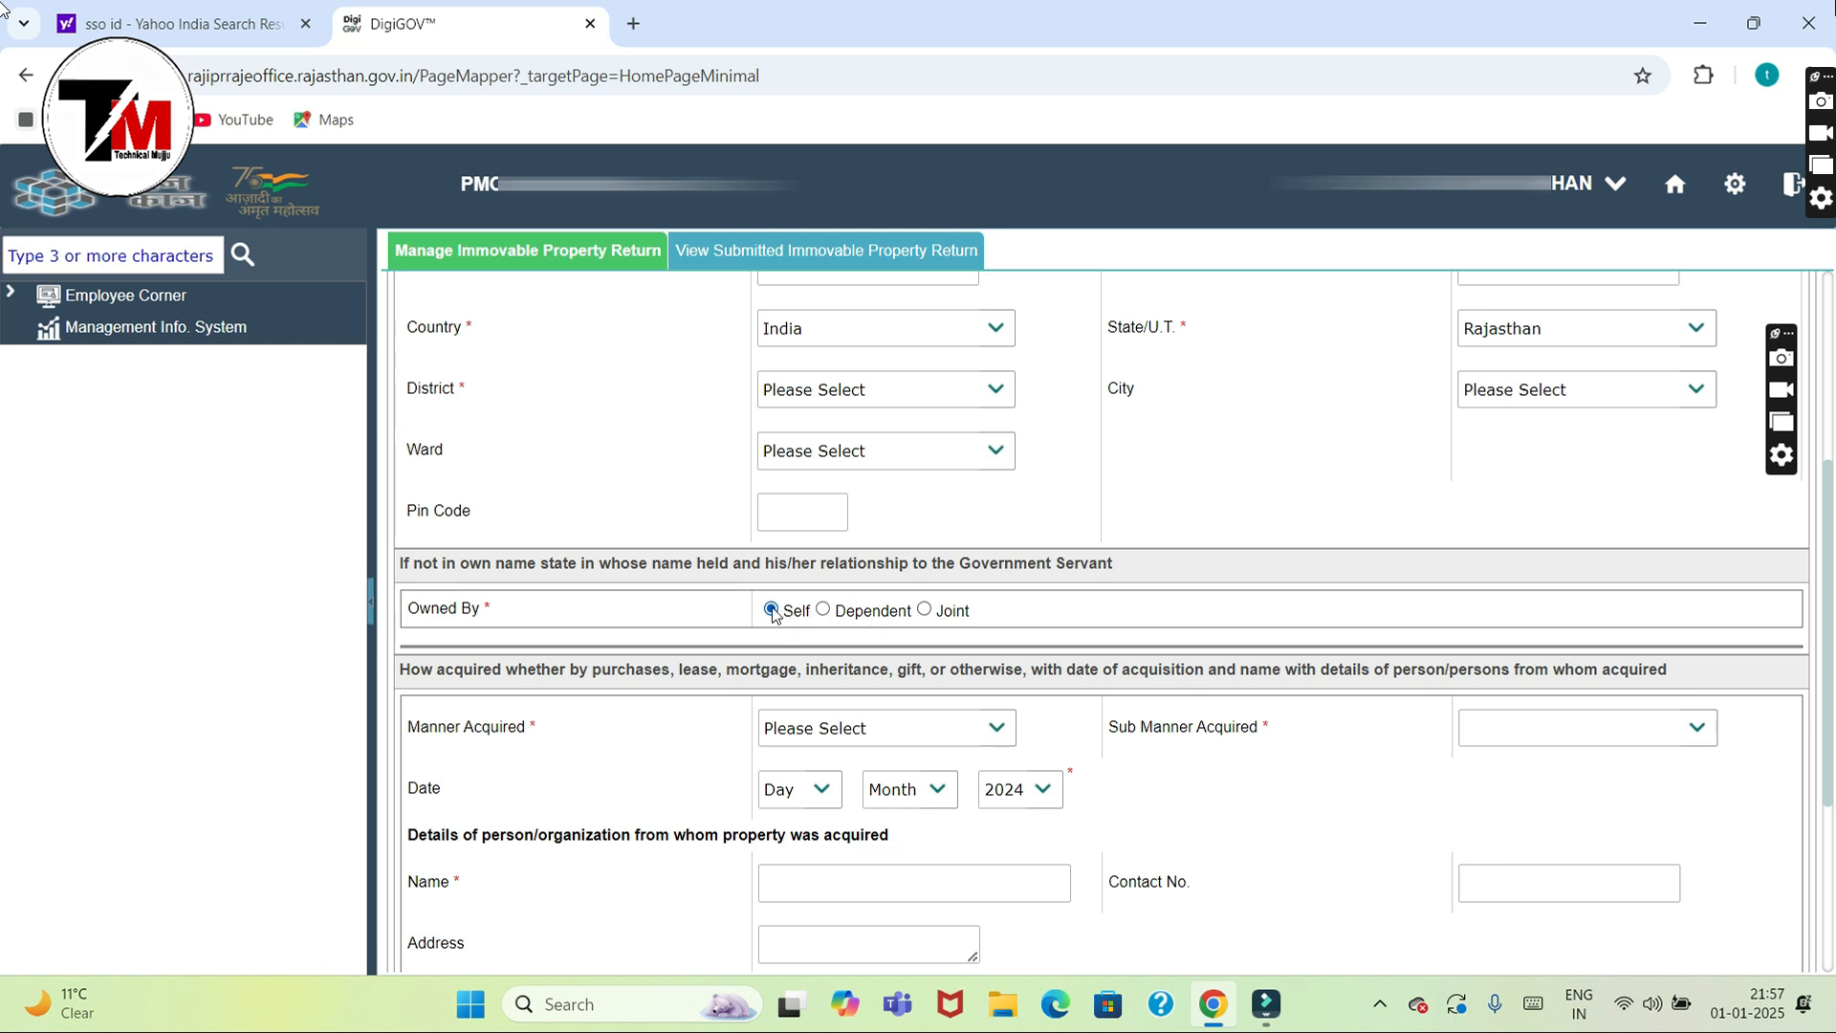
click(924, 612)
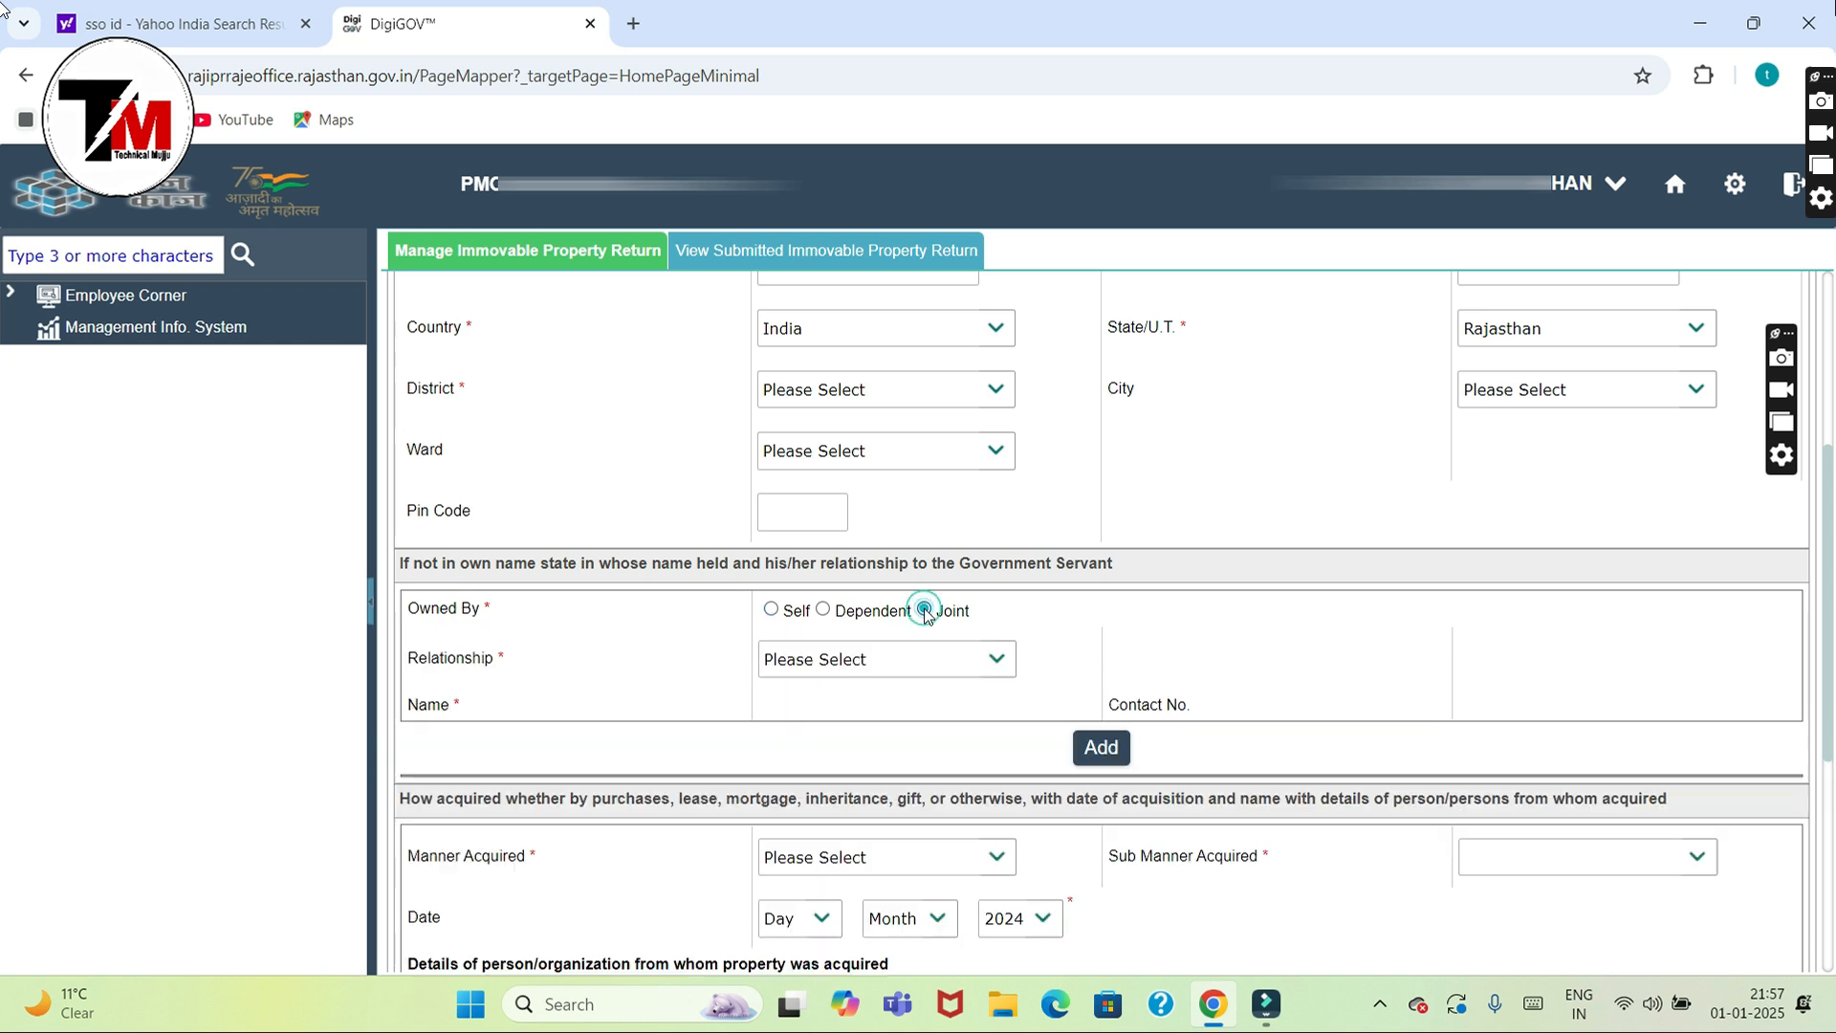
click(905, 673)
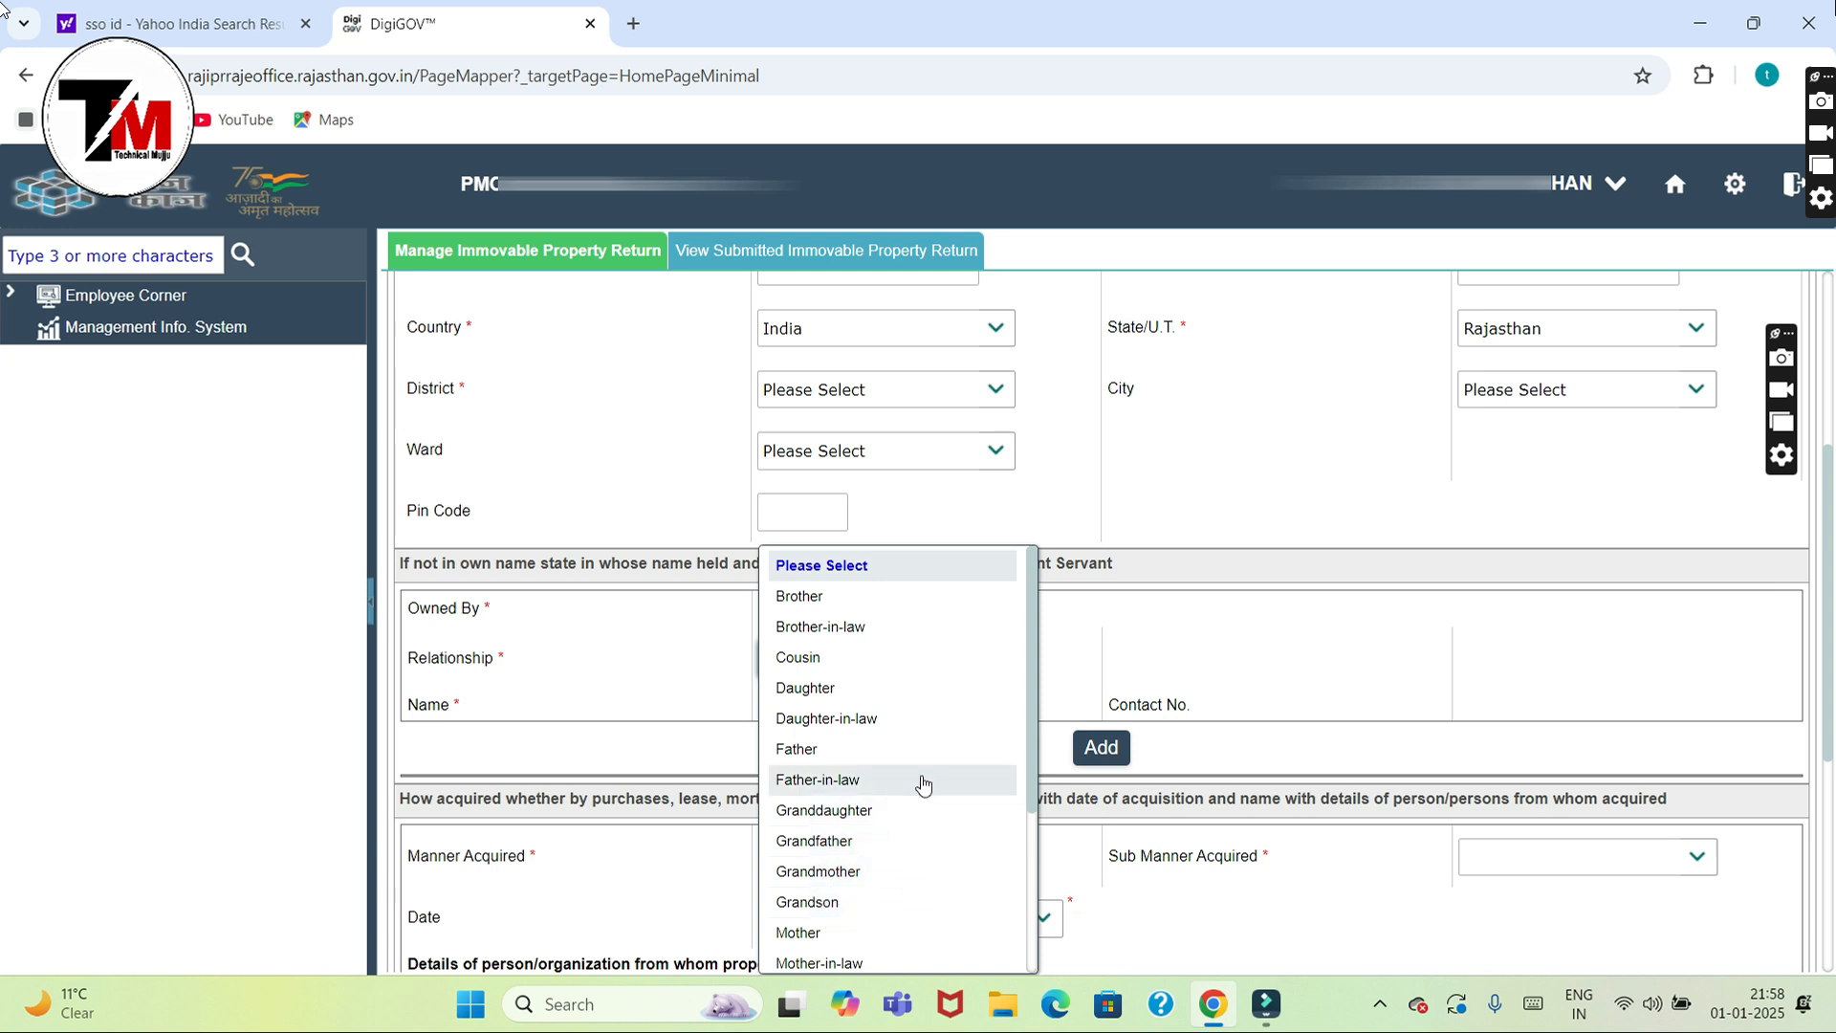
click(1086, 647)
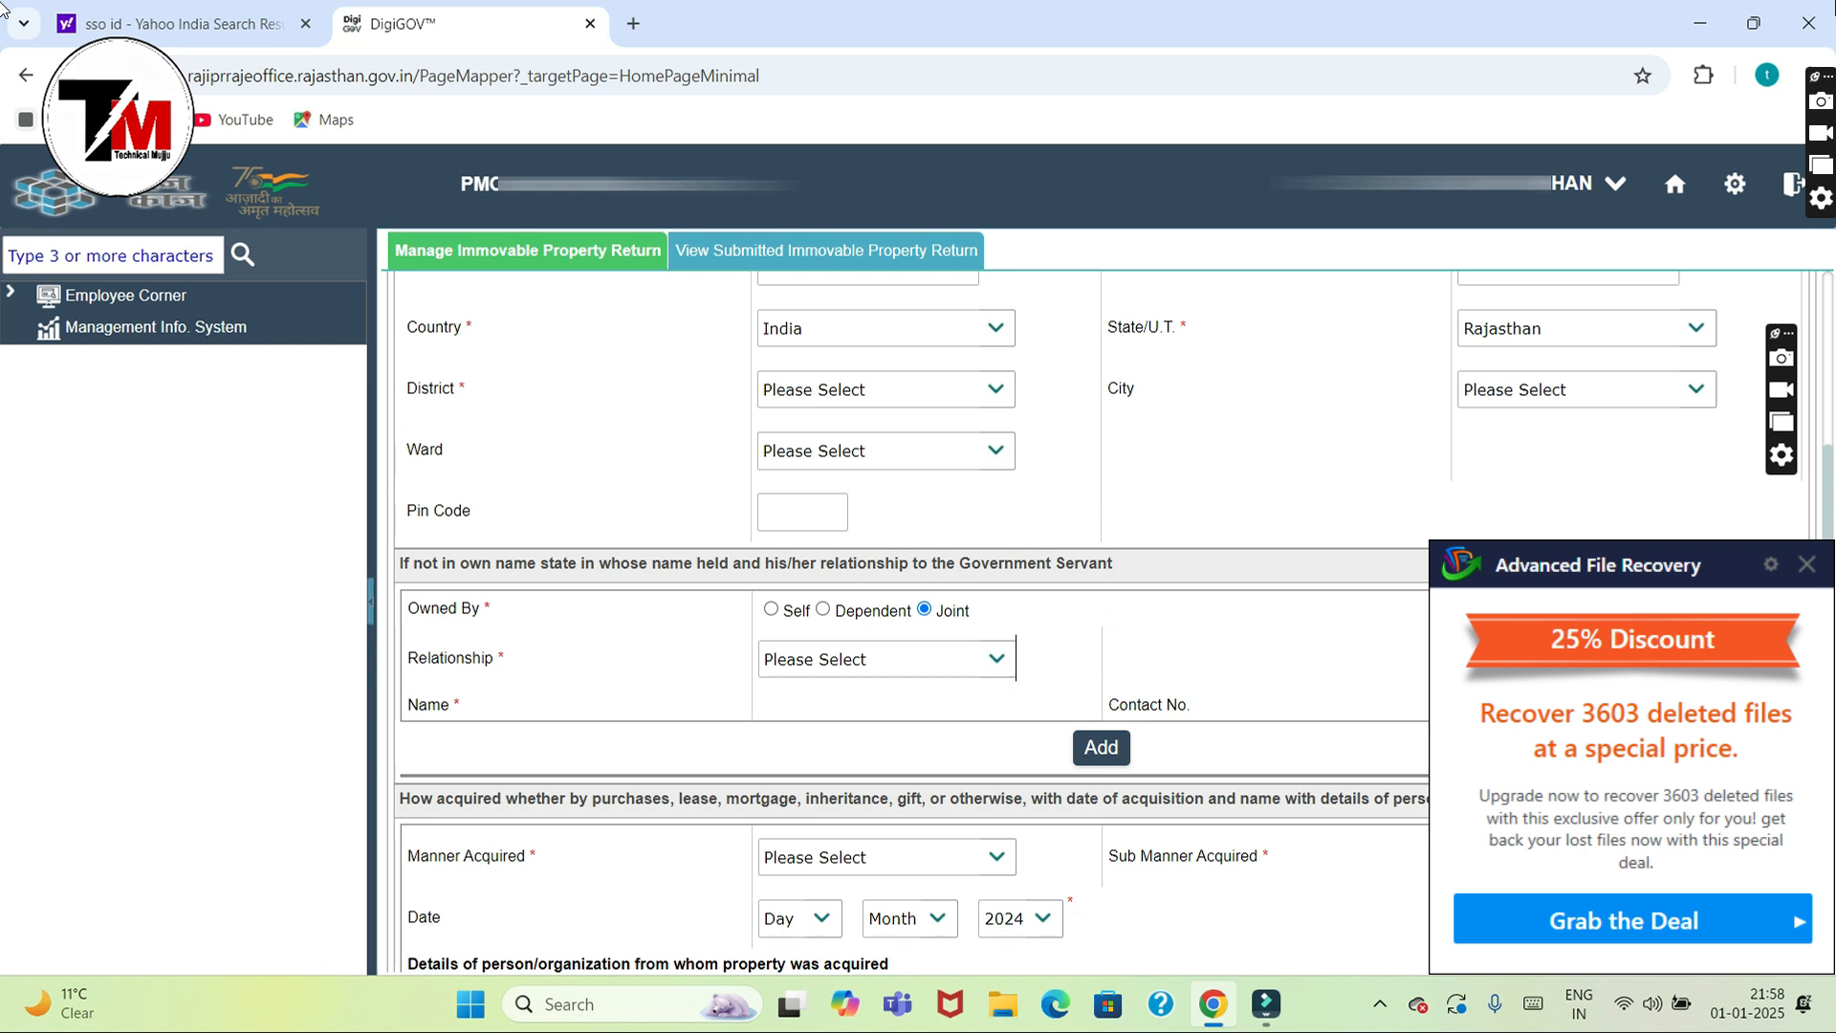
click(770, 610)
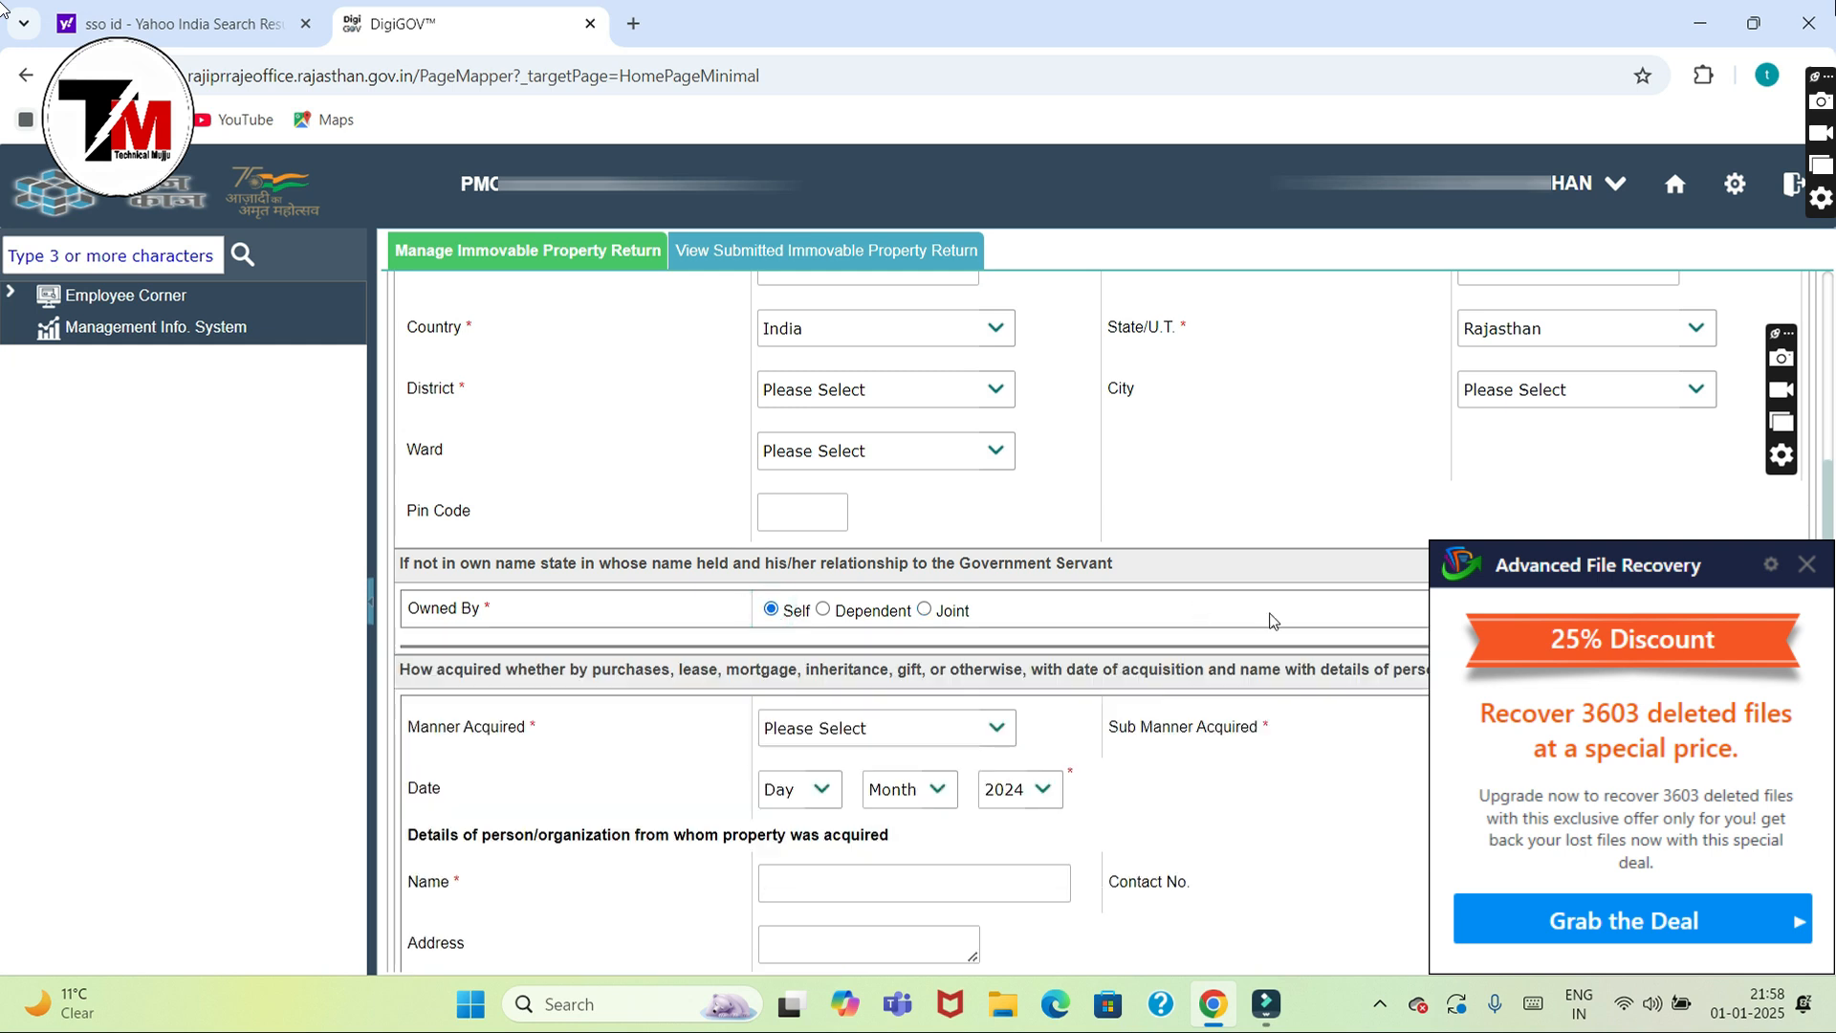
scroll(1828, 521, down, 1)
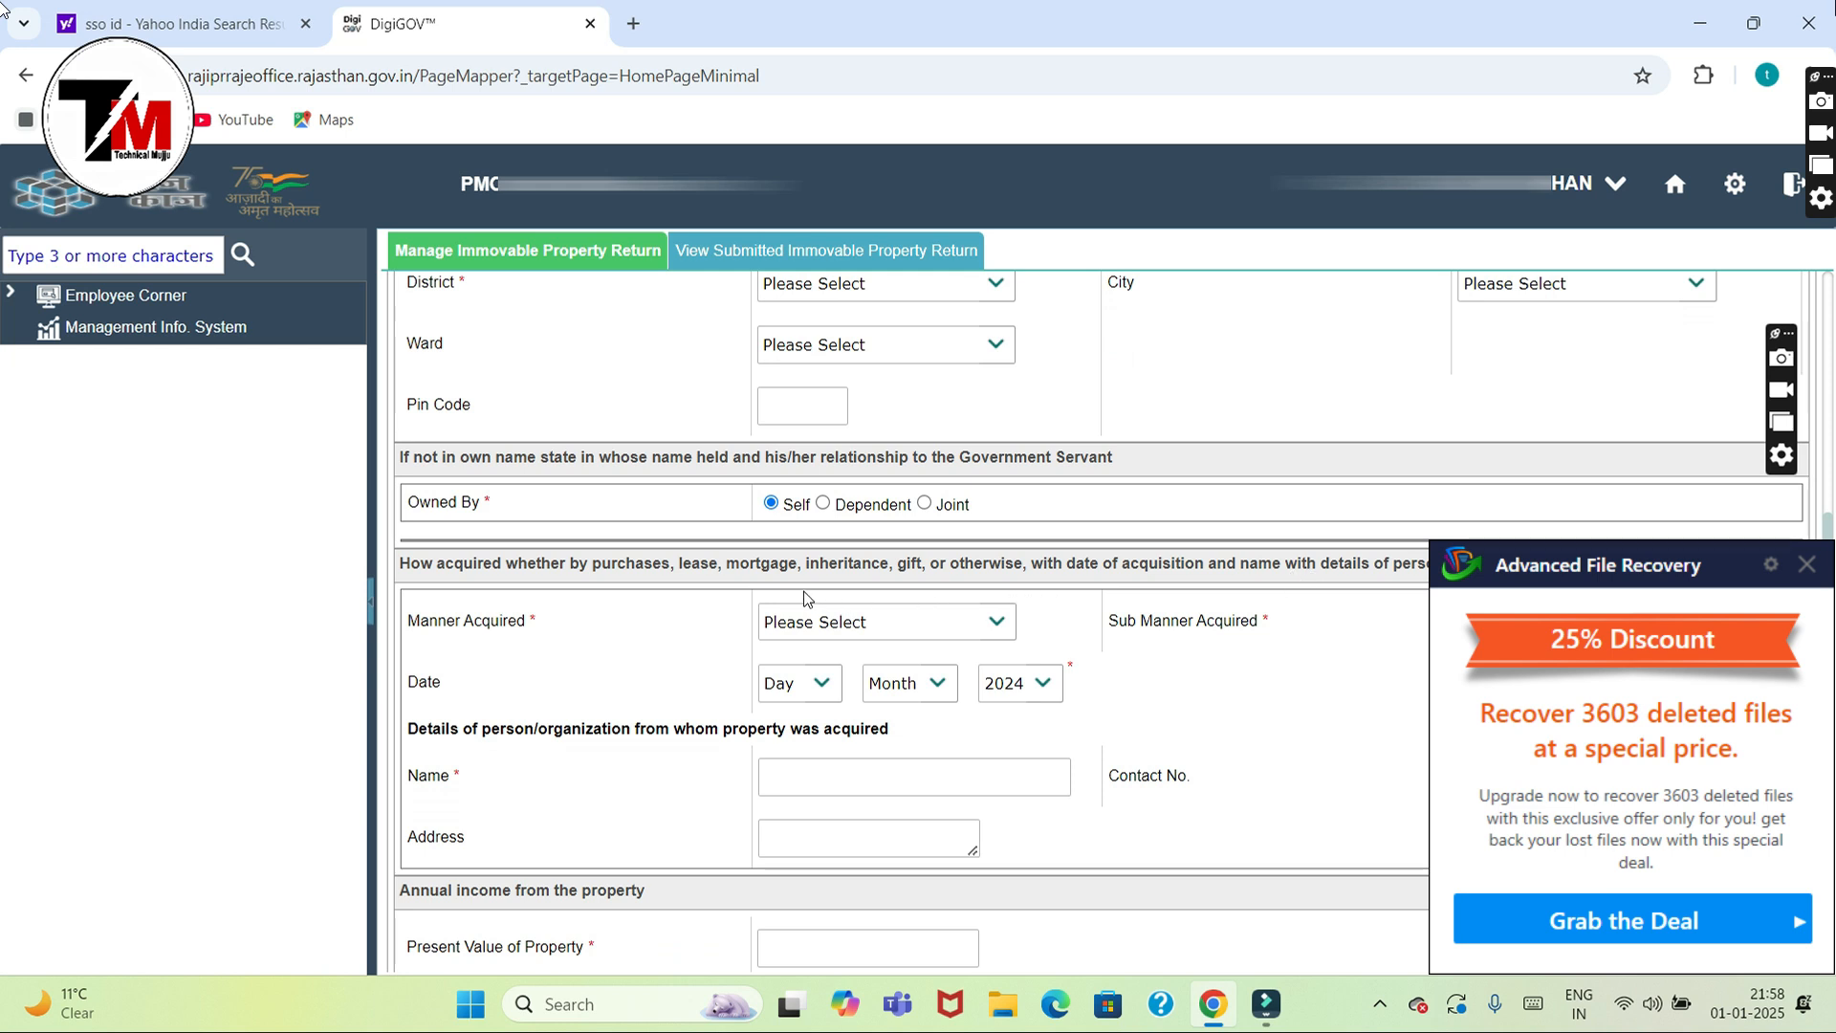
click(910, 619)
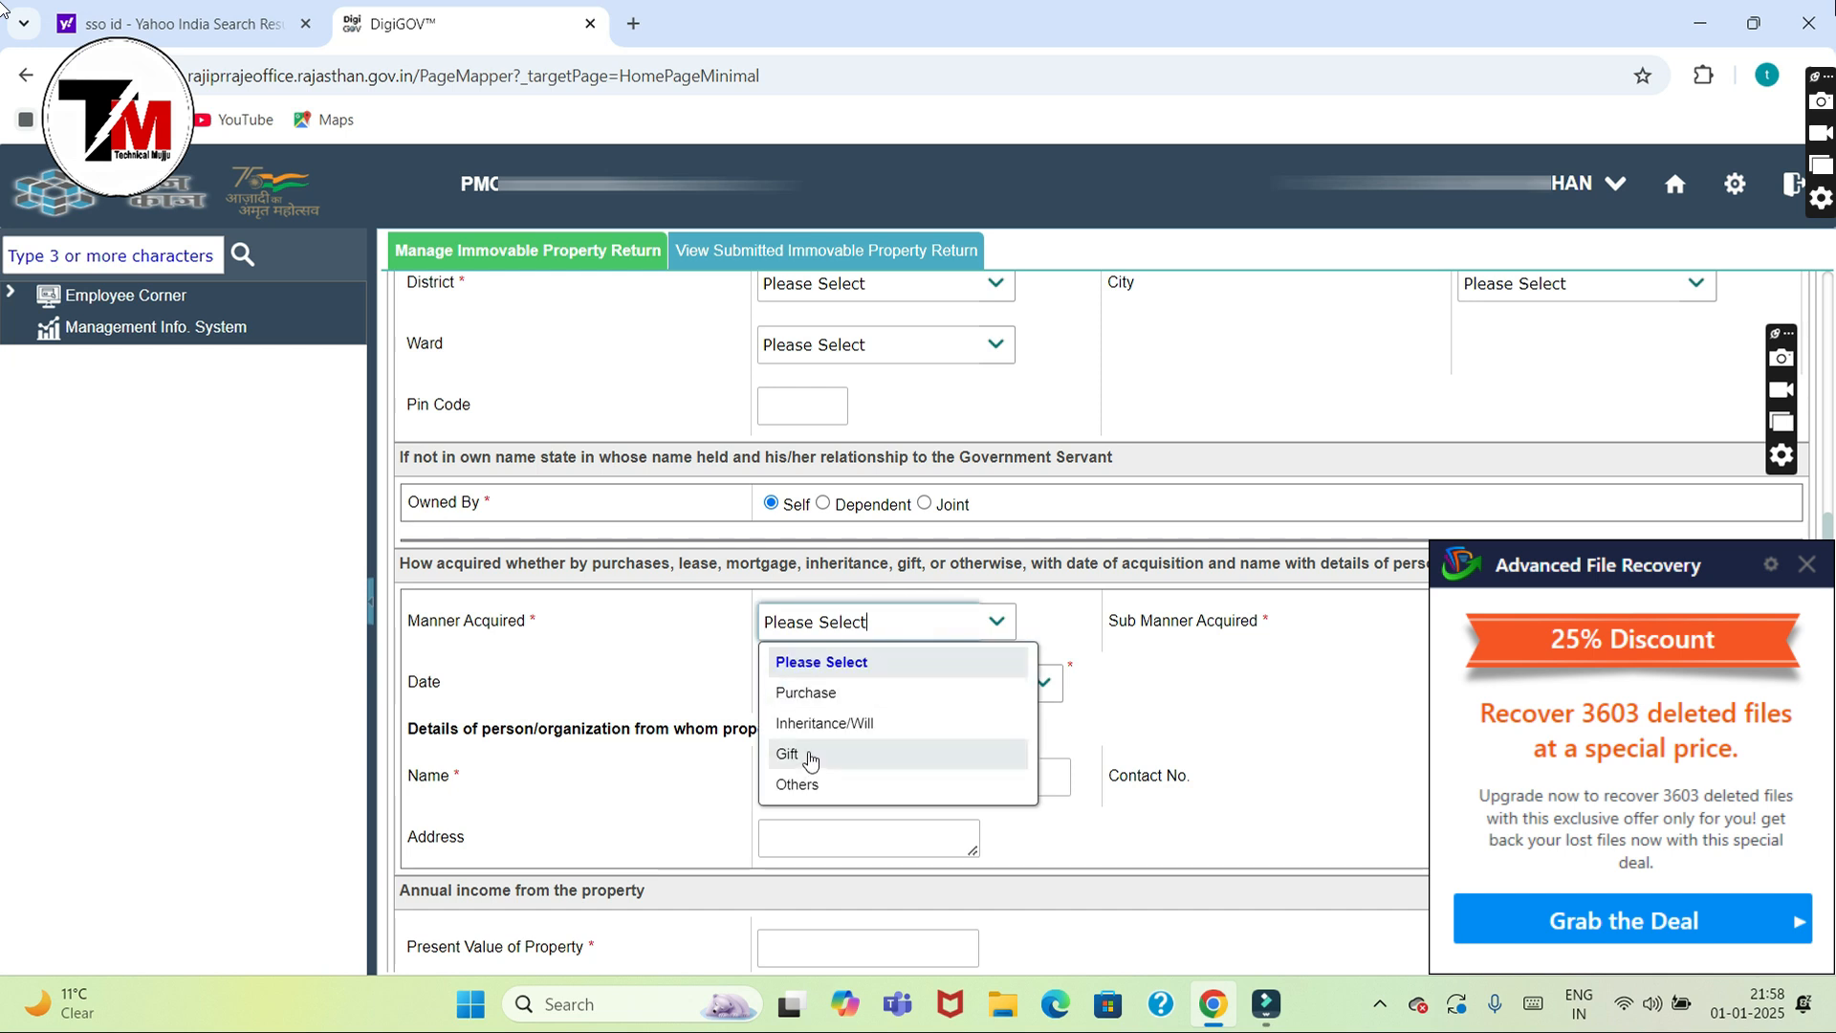
Step: Set Manner Acquired to Purchase and close the file-recovery advert over the form
click(857, 694)
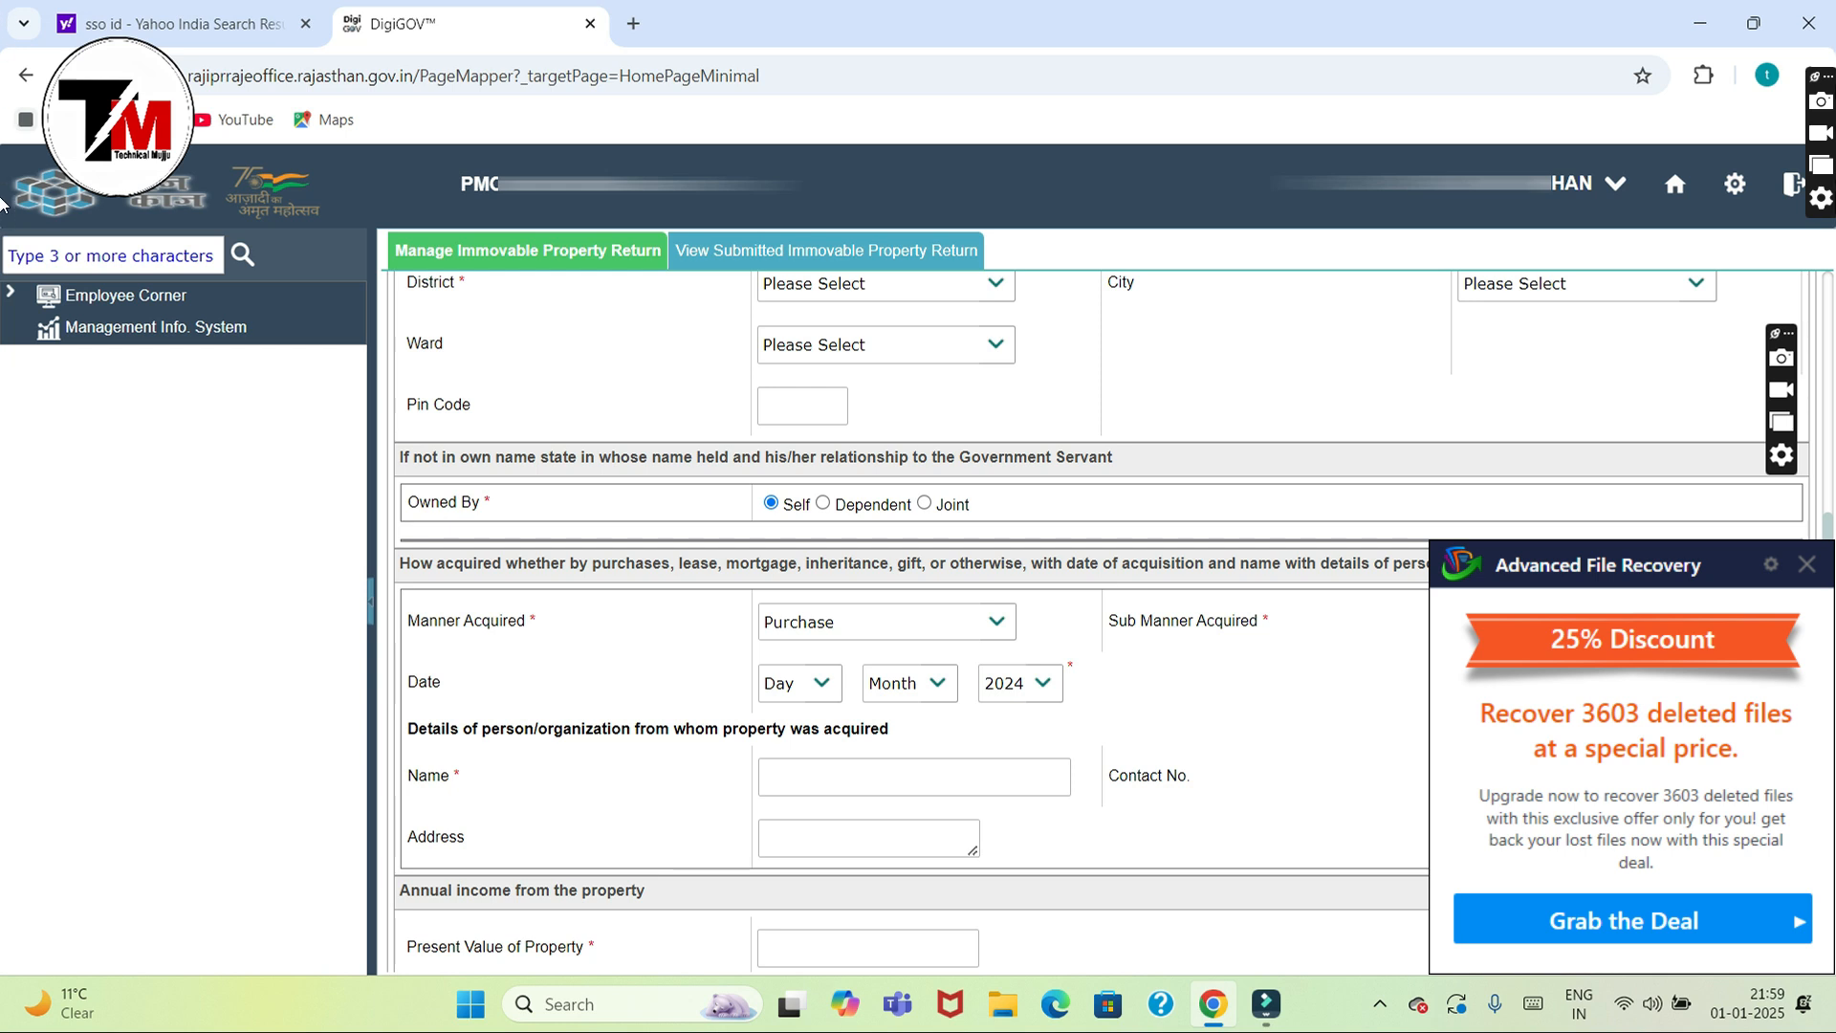
click(1808, 565)
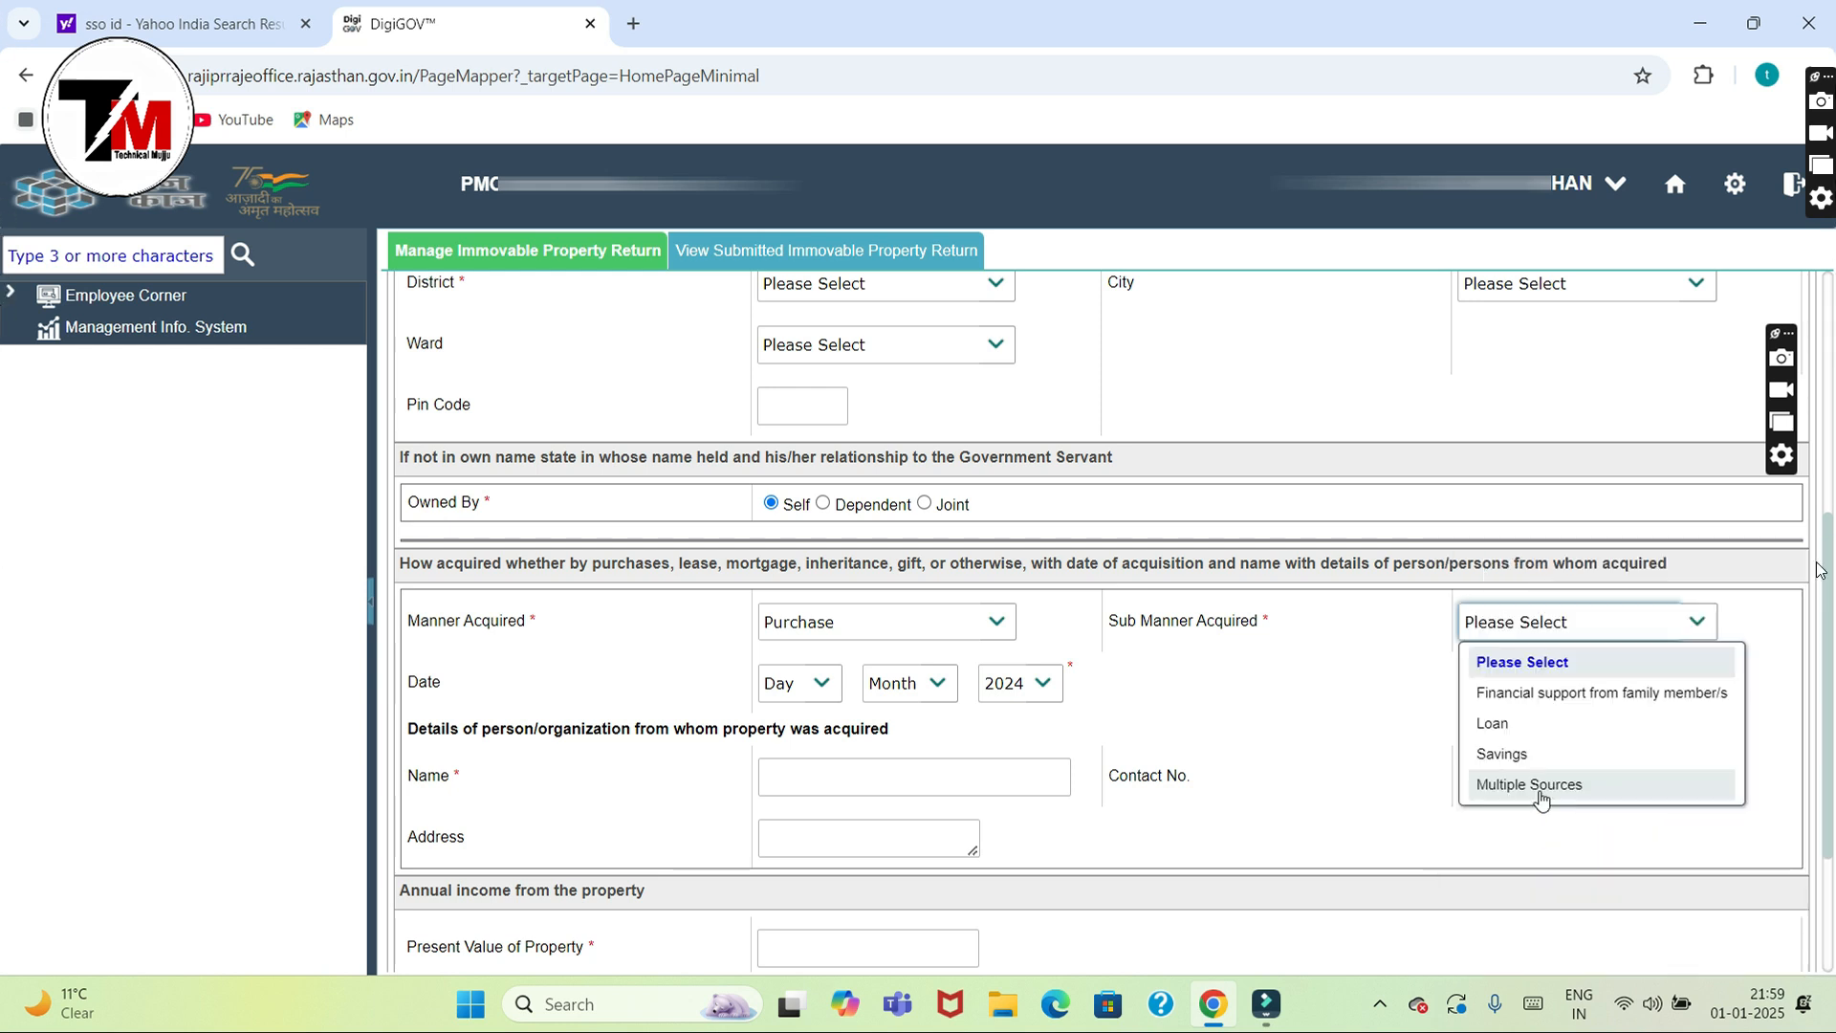
click(866, 775)
Step: Step through the seller's Name, Contact No. and Address fields
click(863, 777)
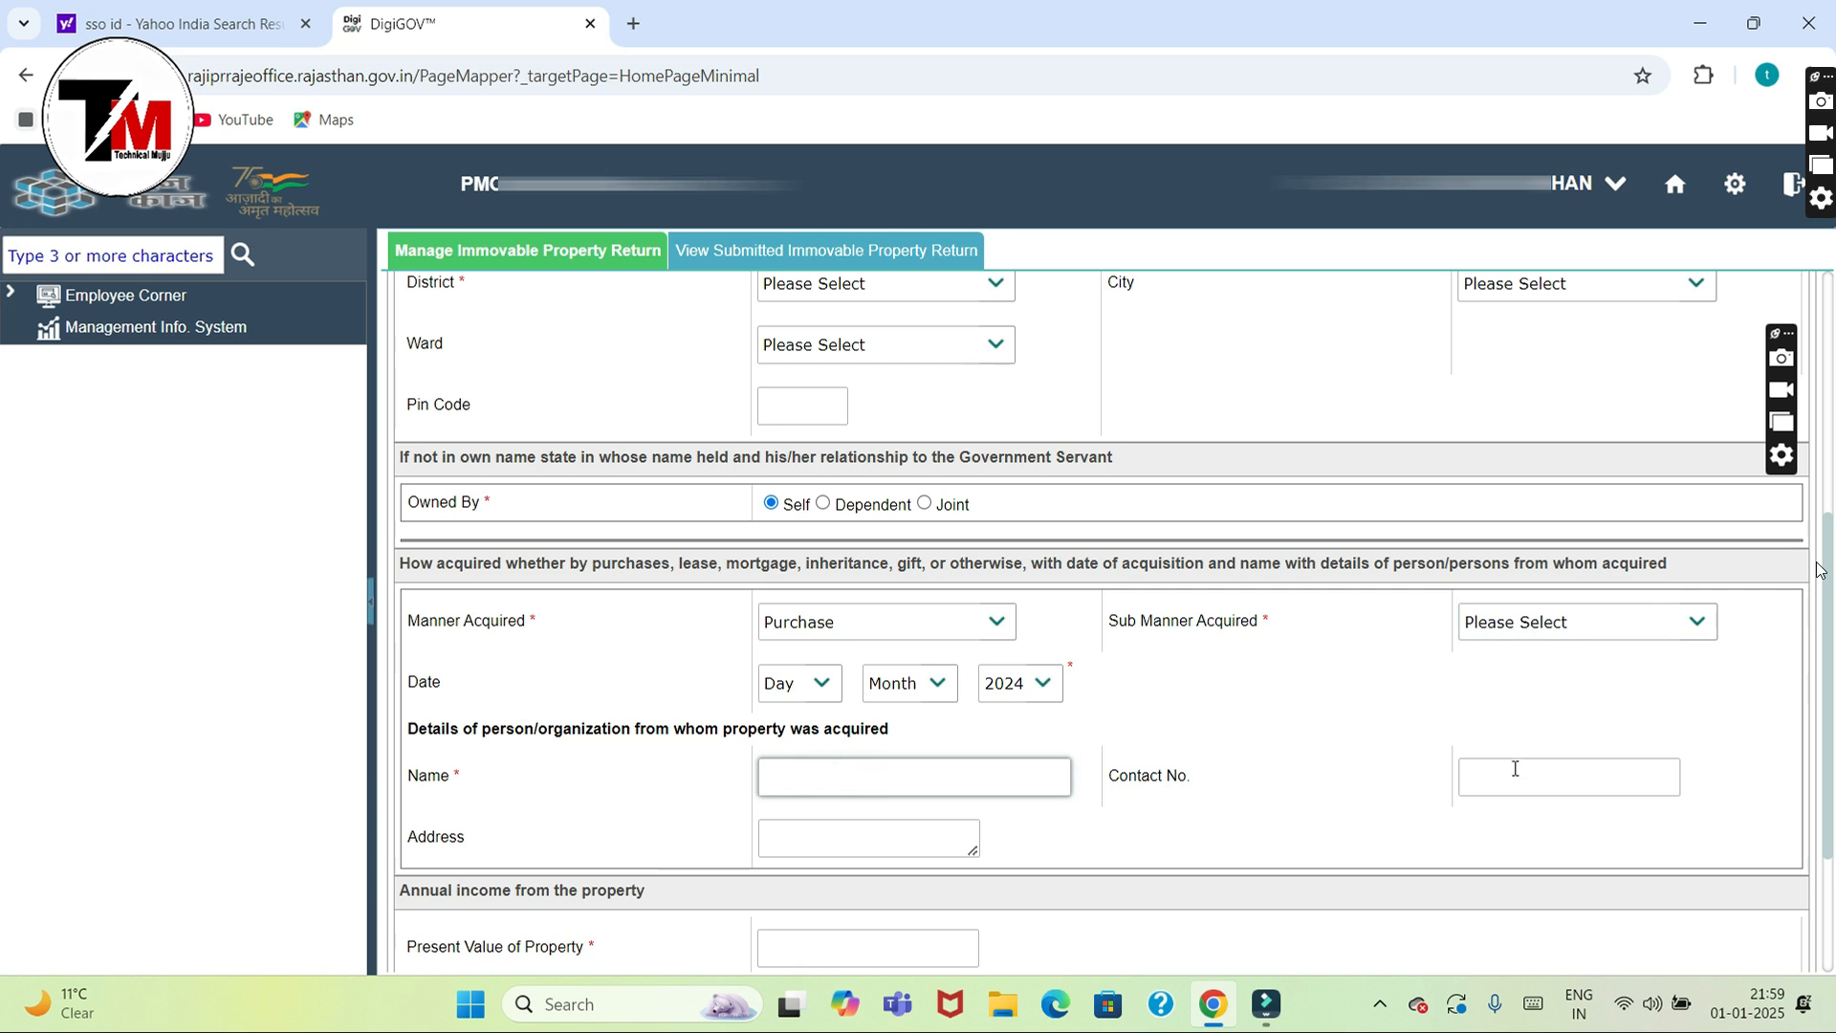
click(873, 837)
click(866, 779)
click(1507, 776)
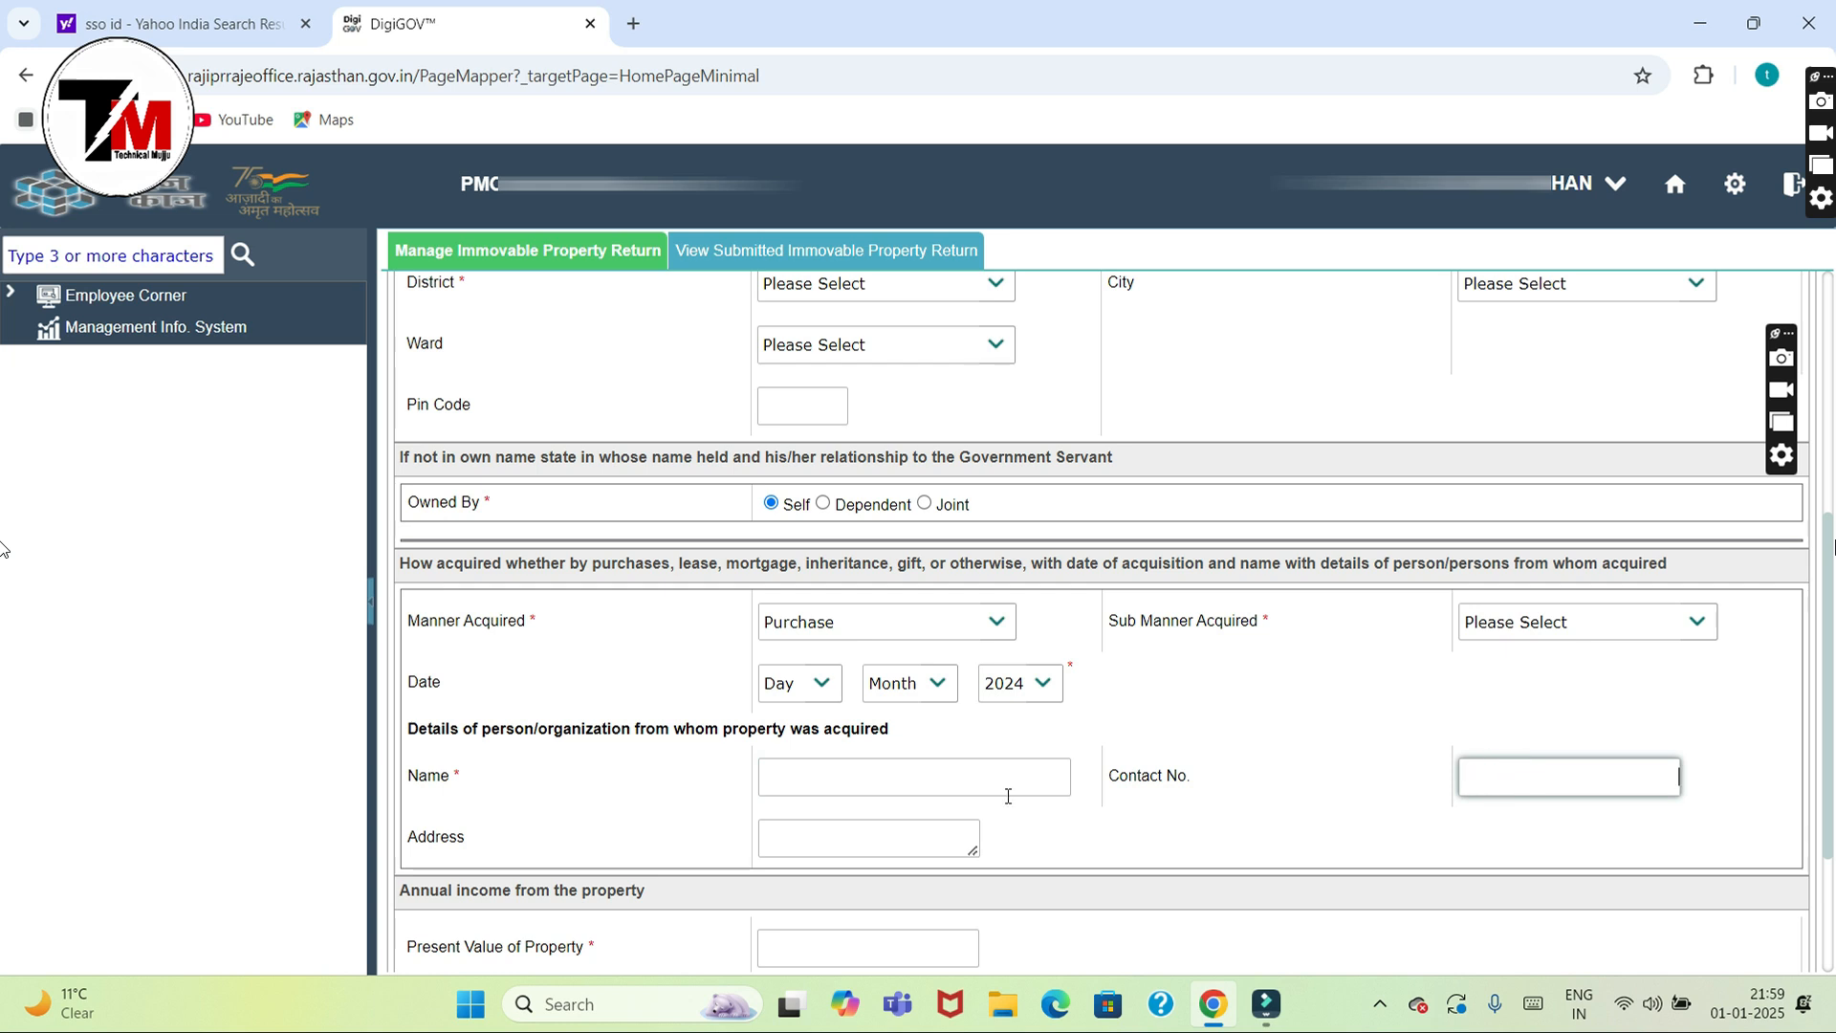
click(834, 836)
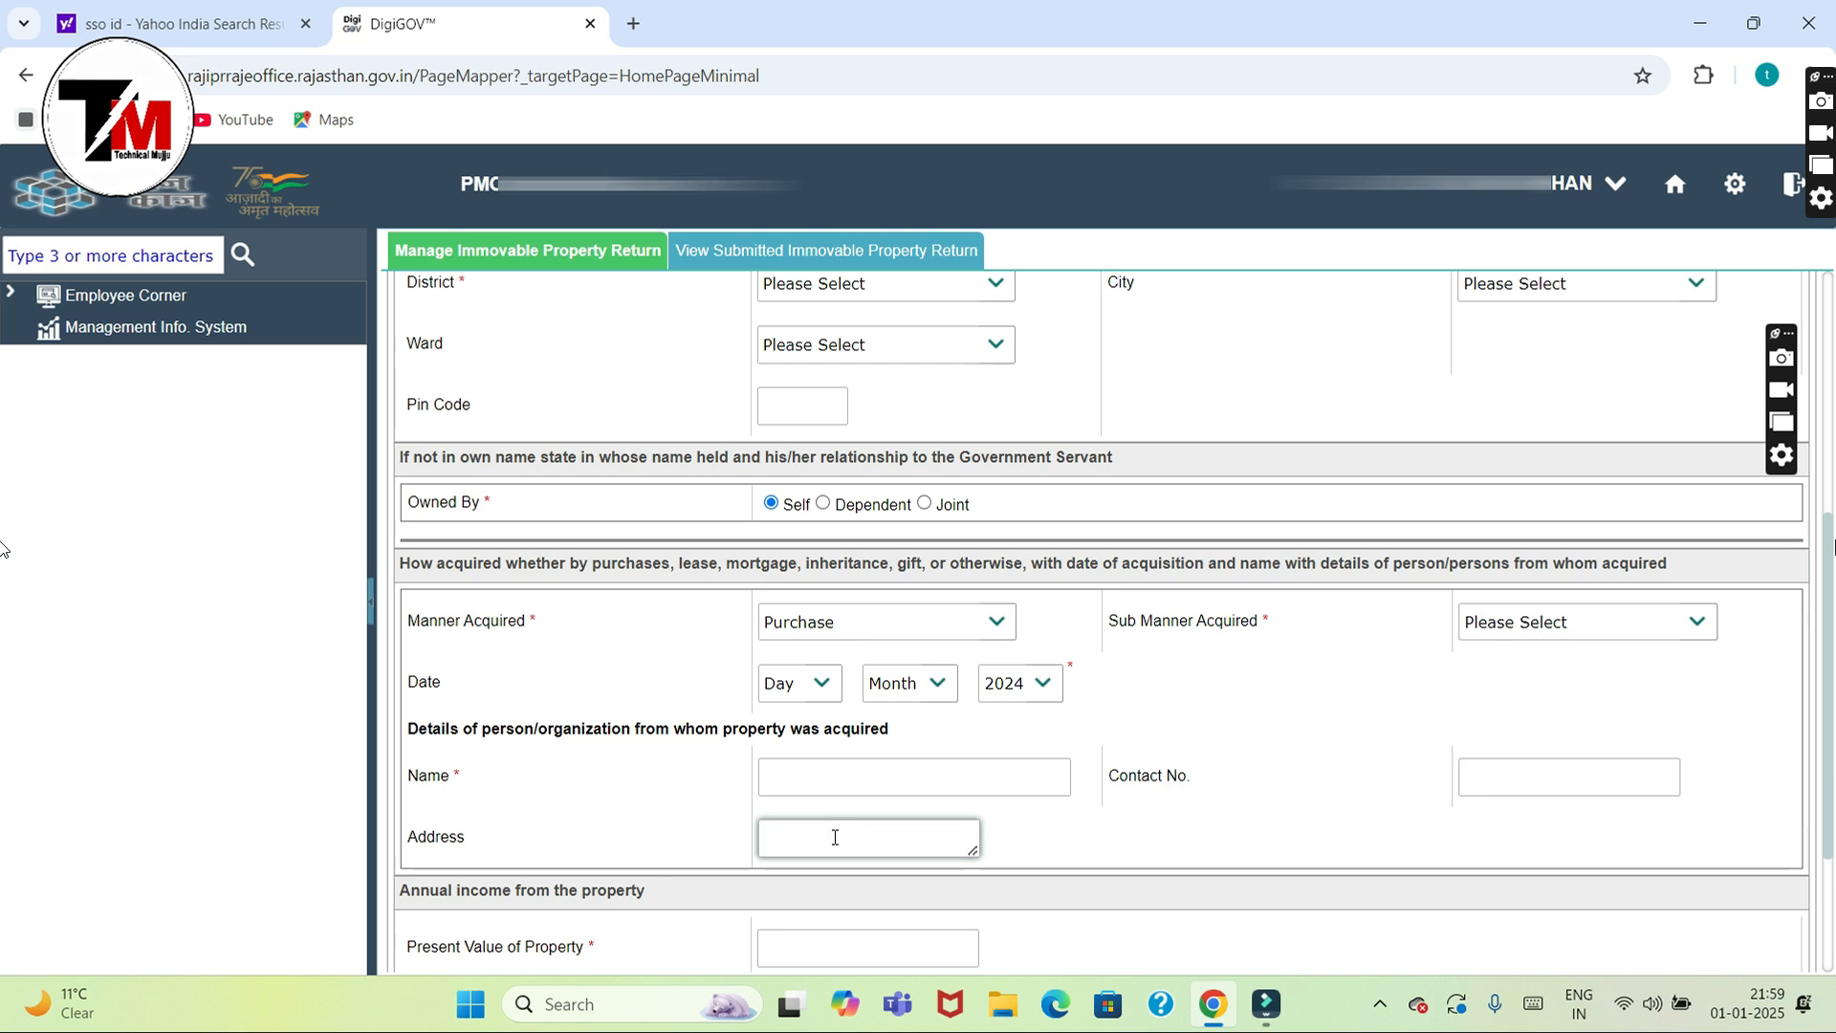
drag(1831, 667, 1821, 794)
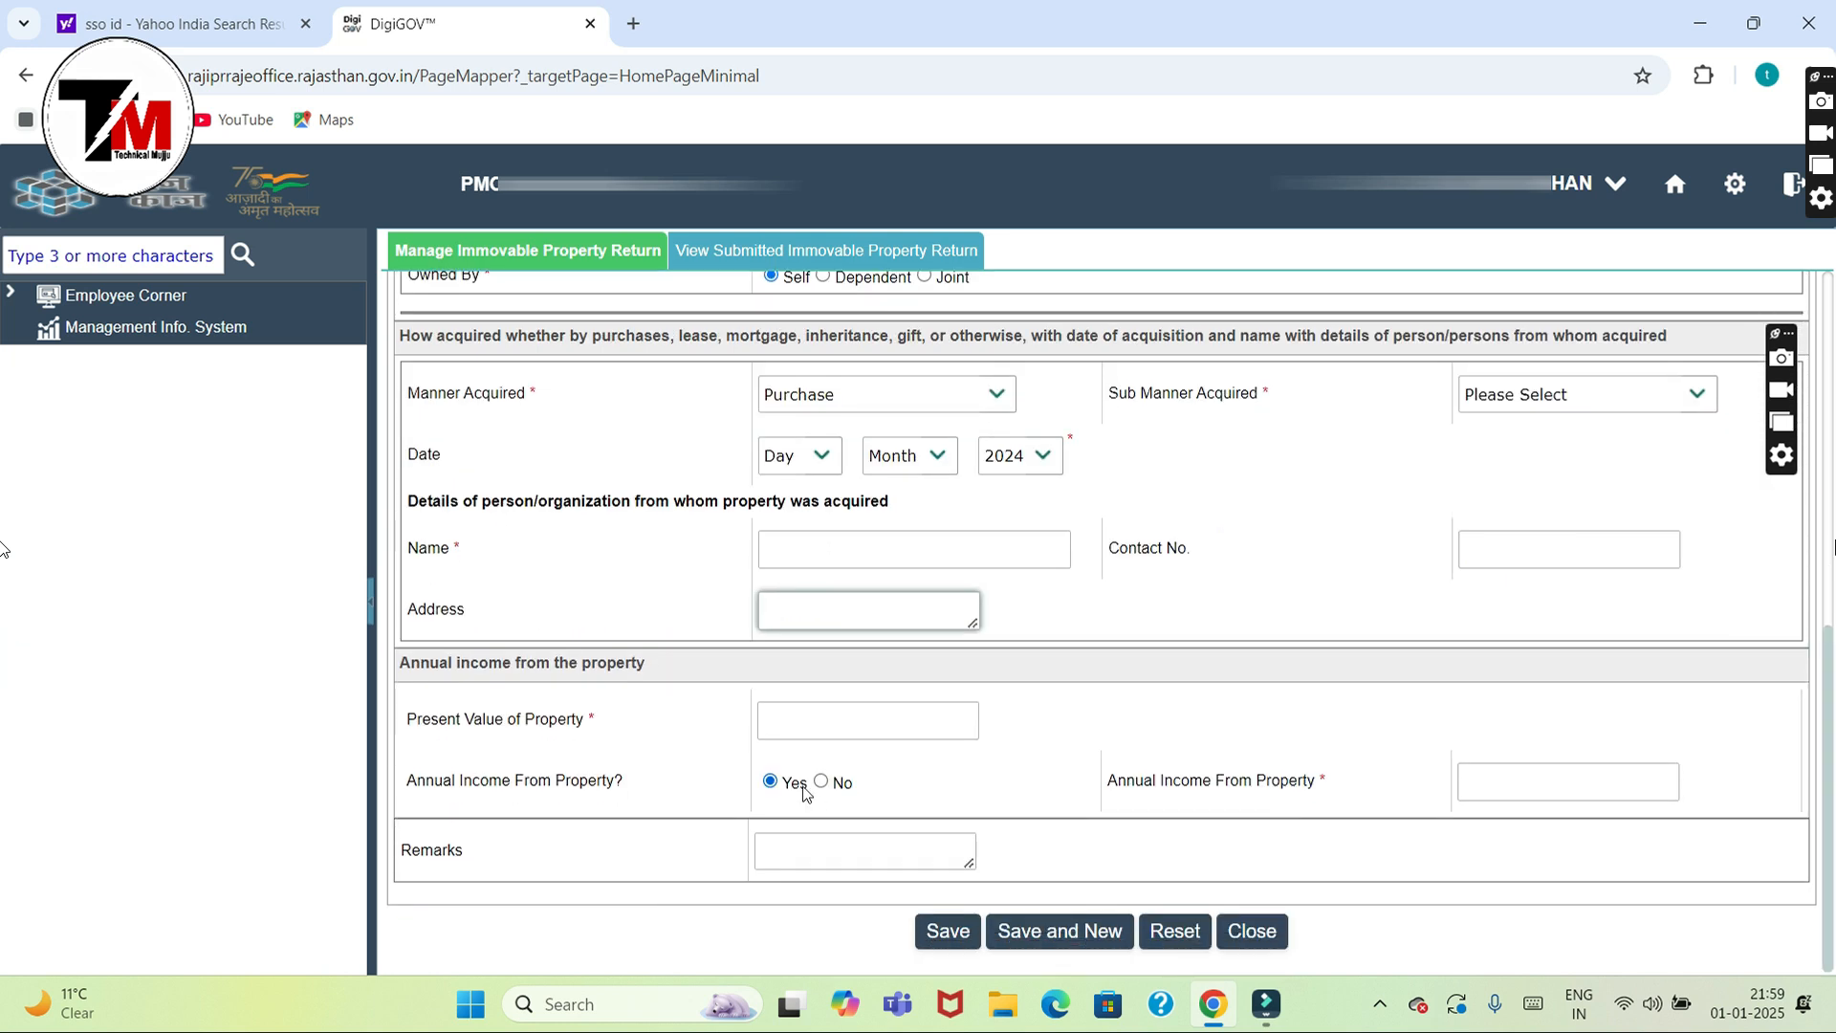
click(798, 717)
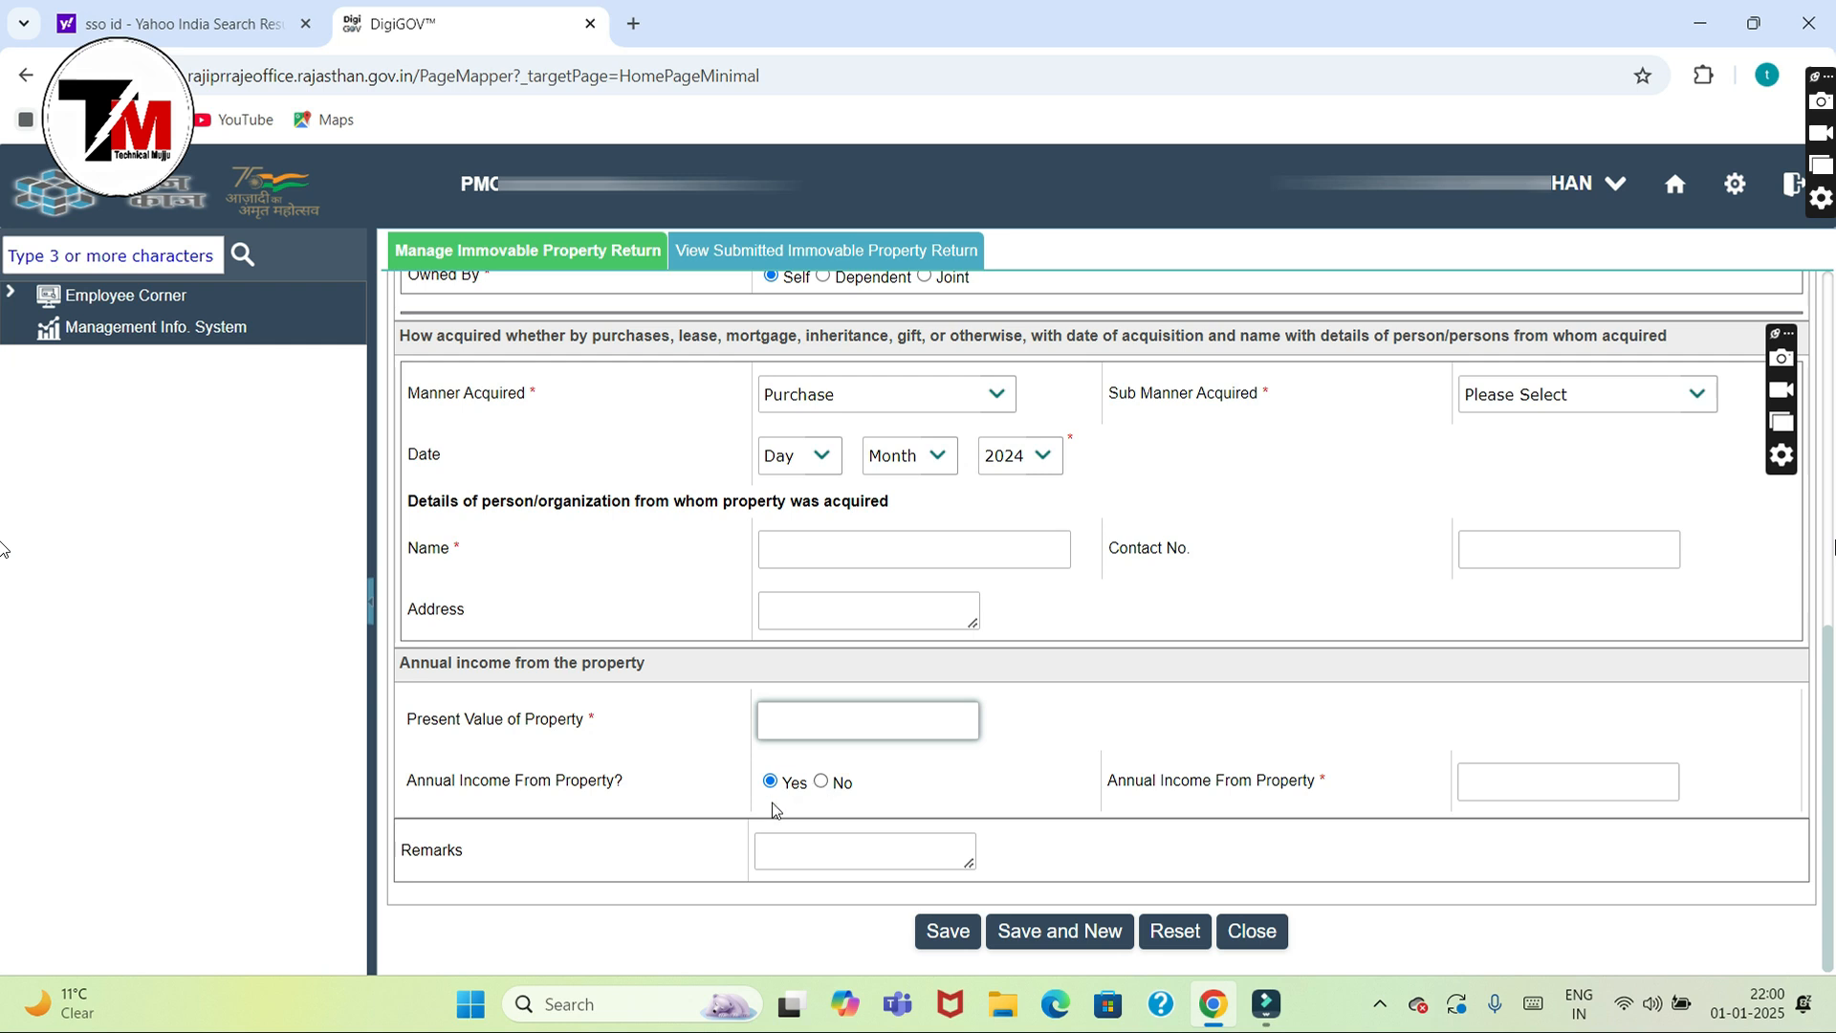
click(1521, 774)
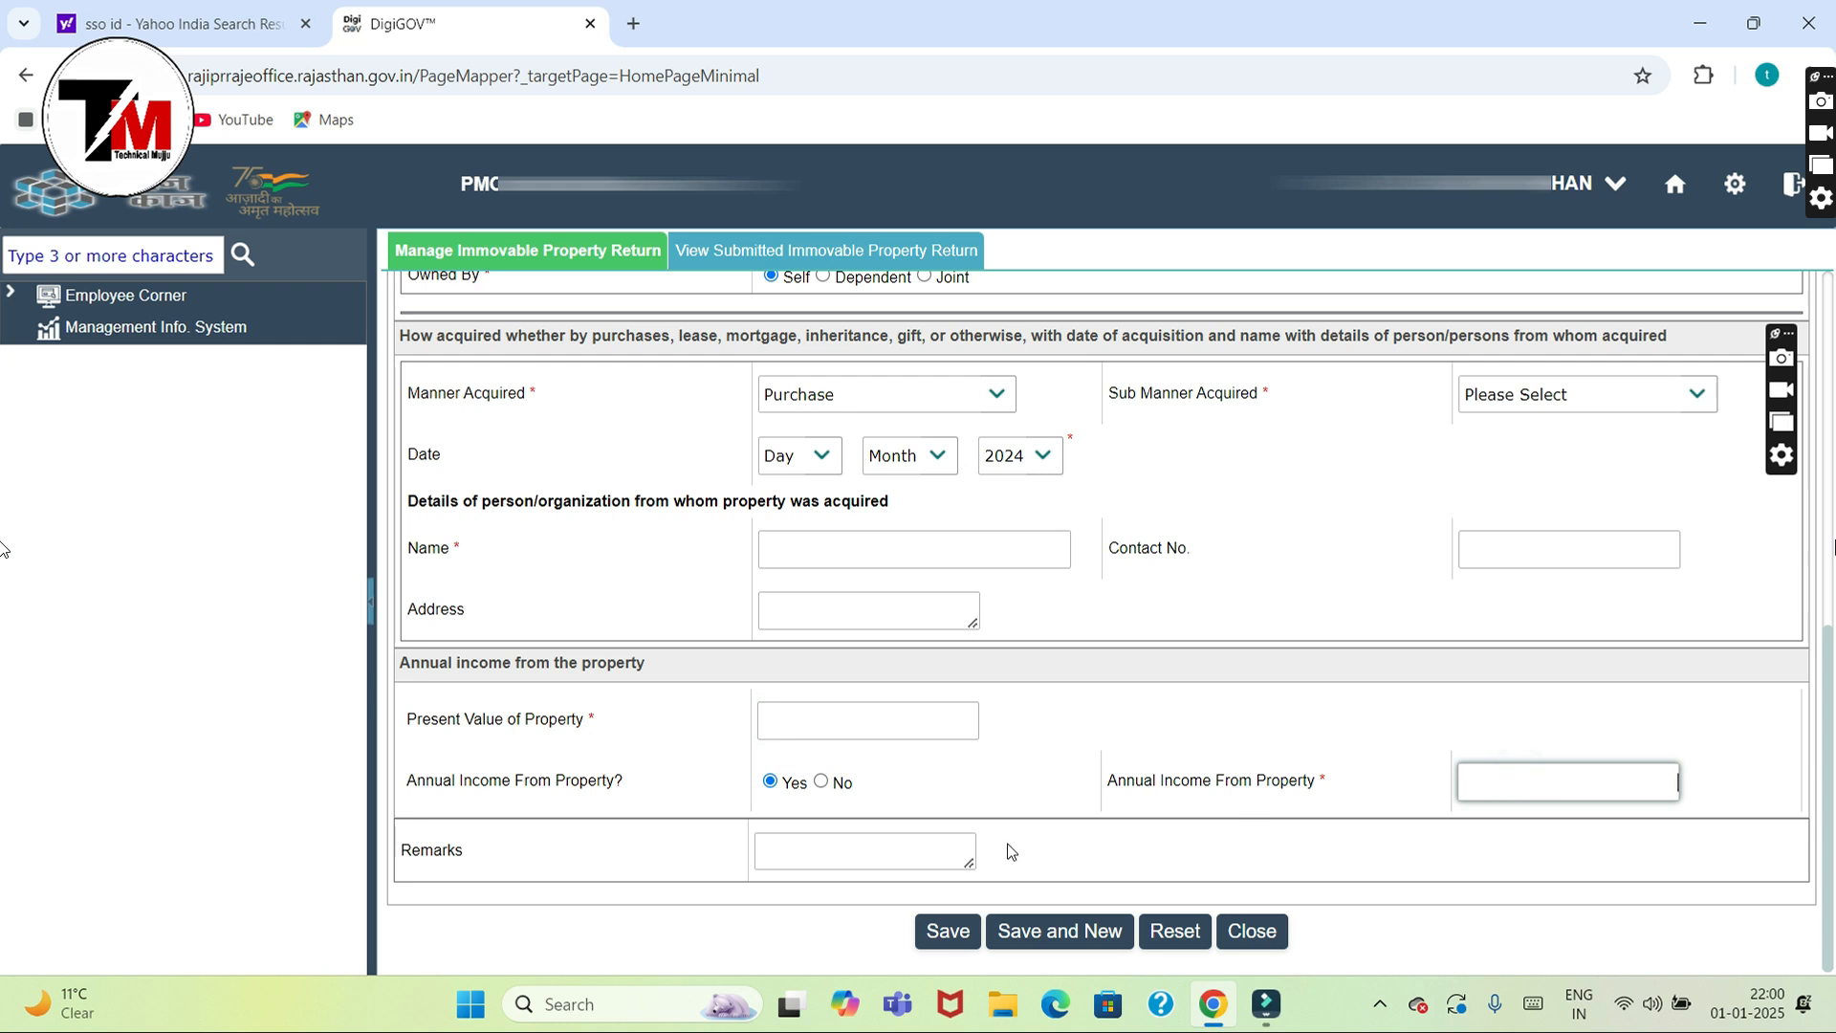
click(827, 848)
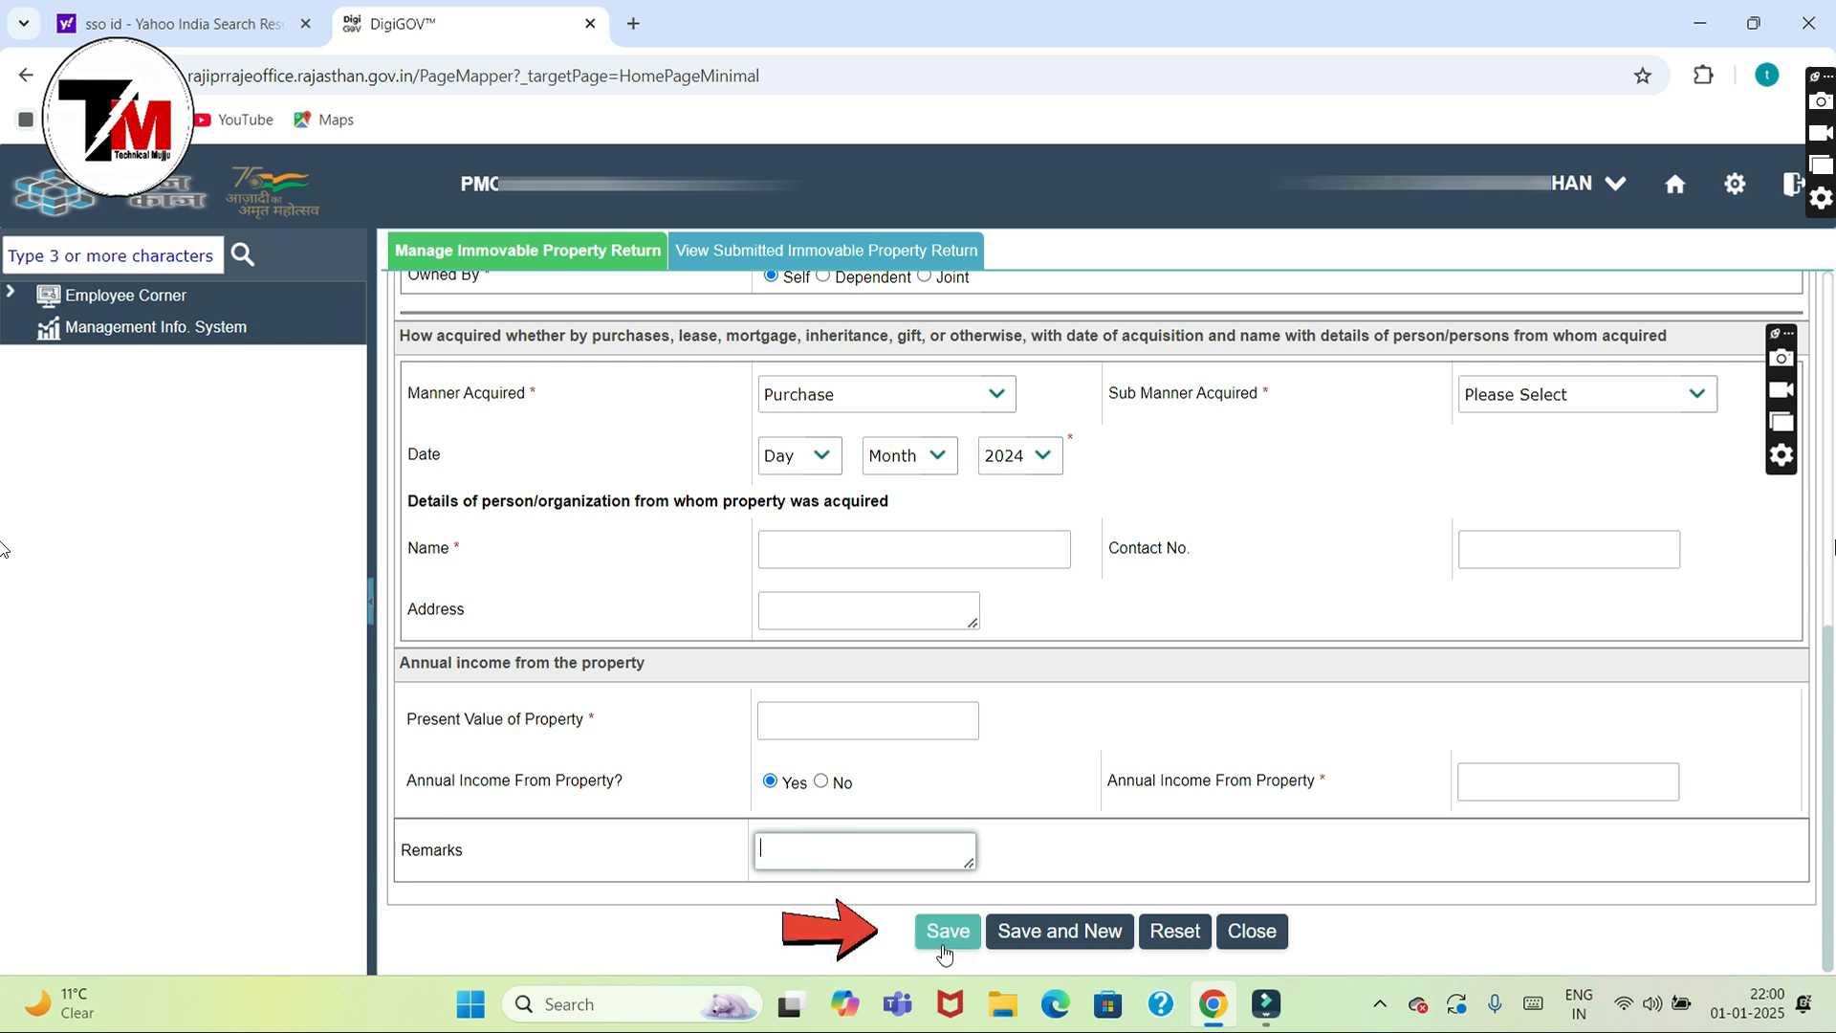
drag(1810, 599, 1805, 288)
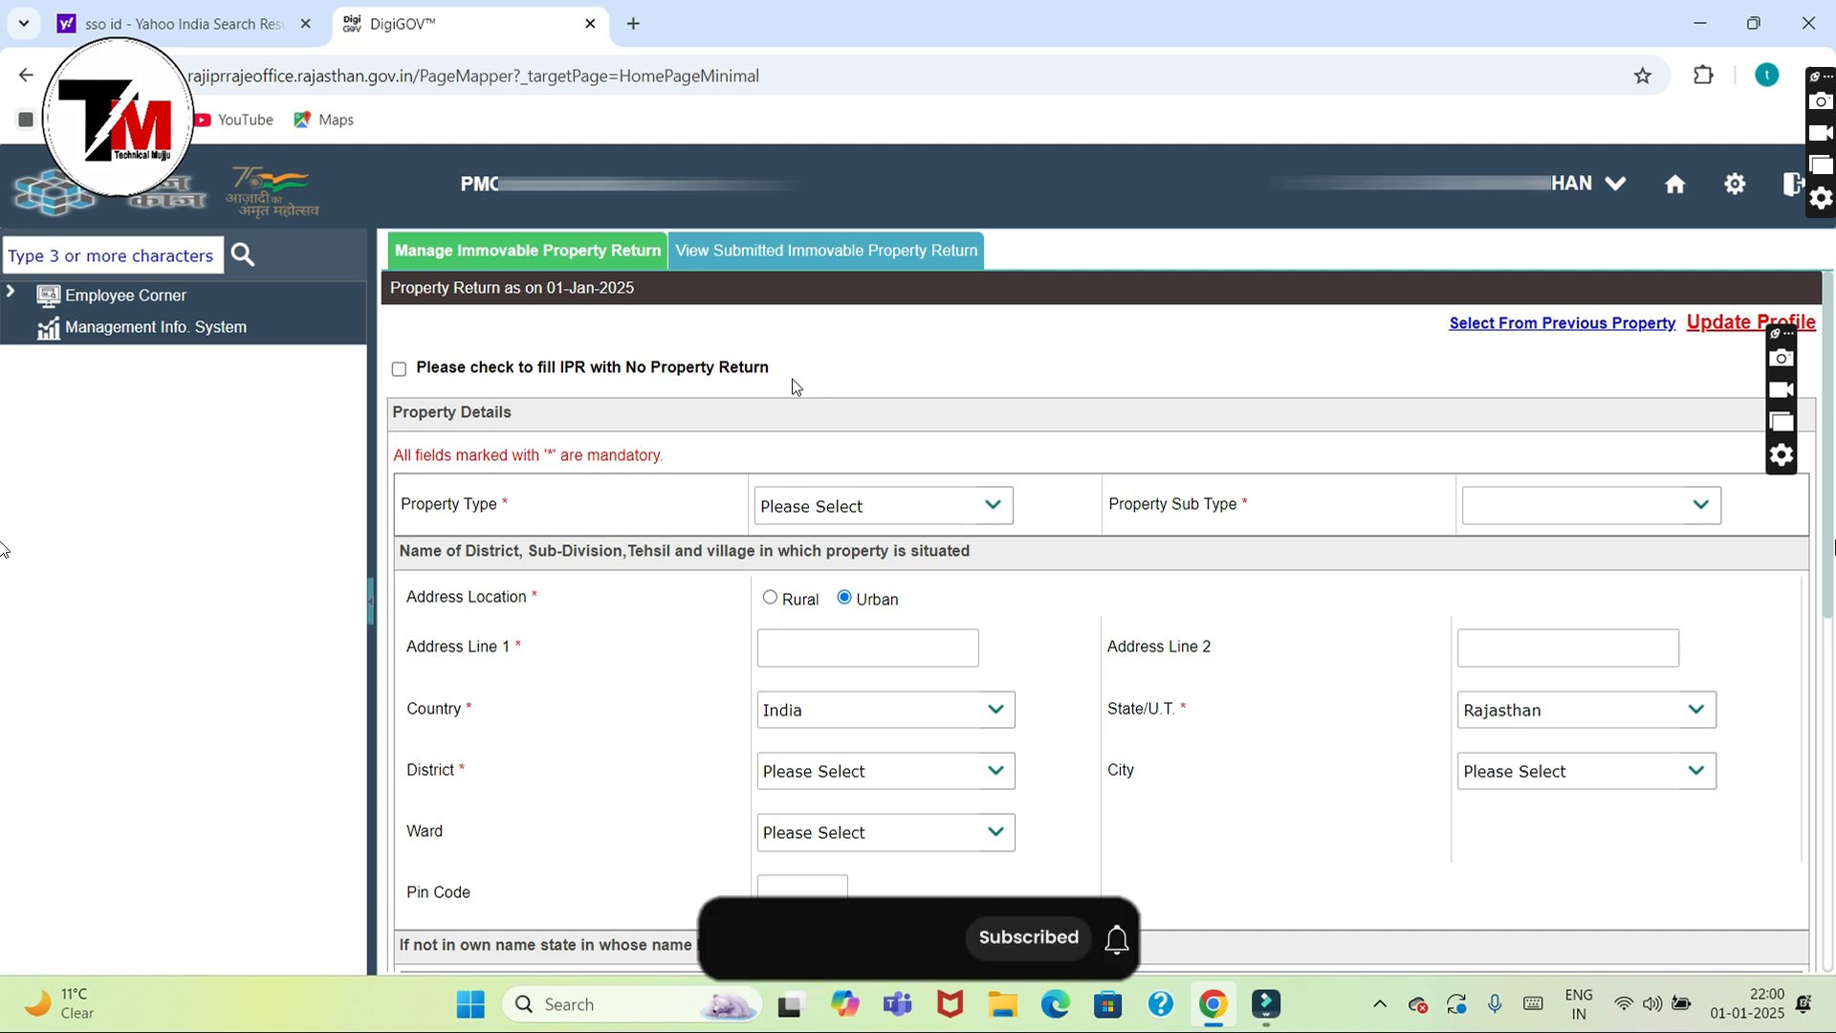
click(399, 370)
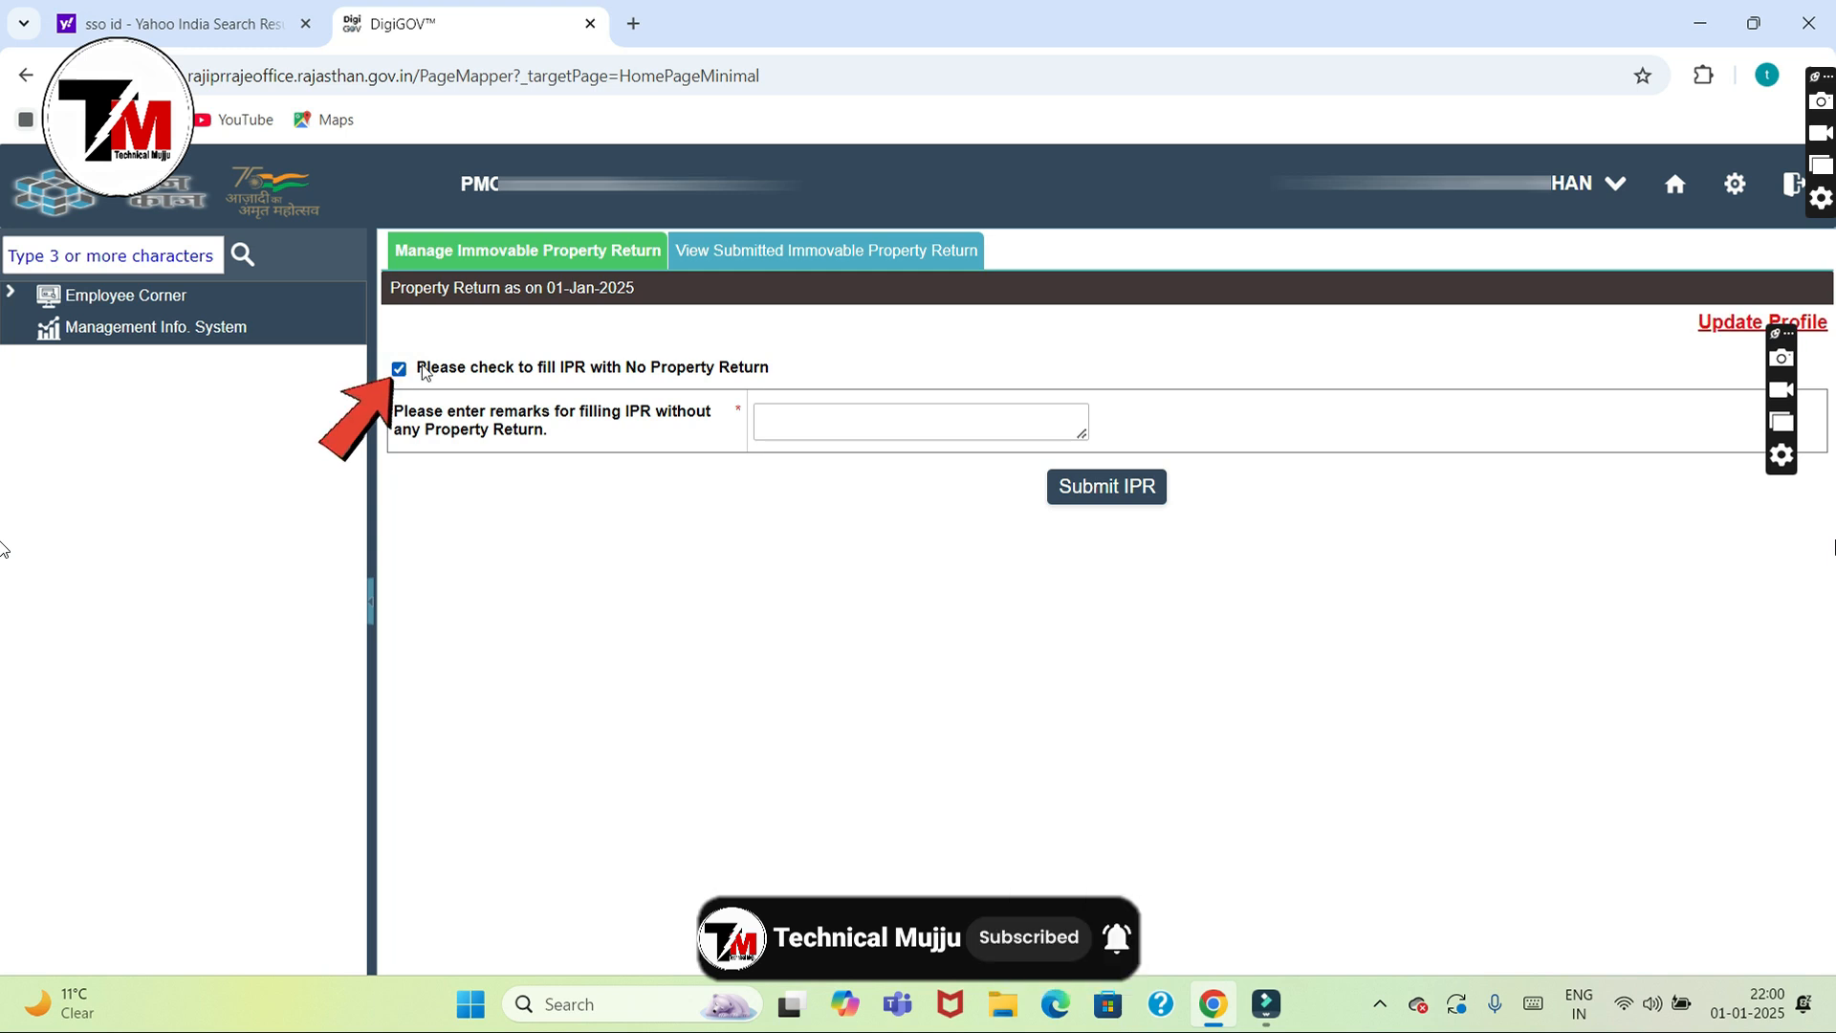
click(820, 433)
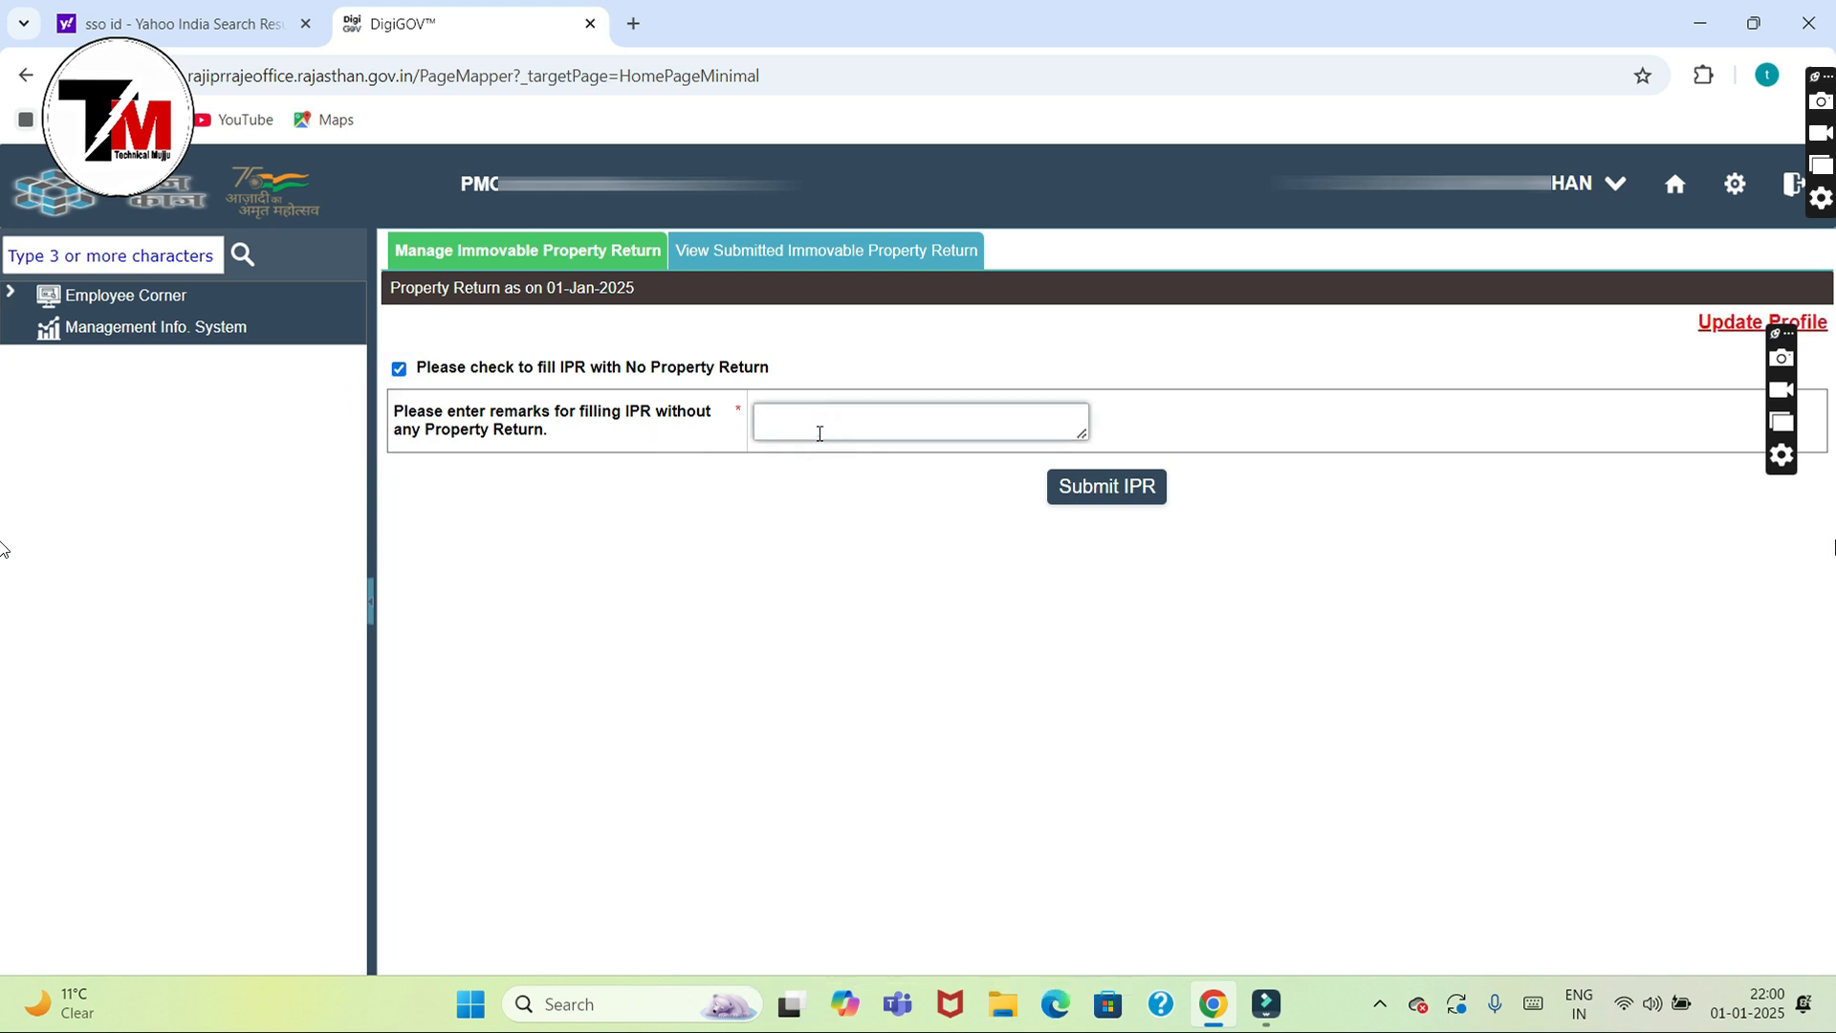
text(i ha)
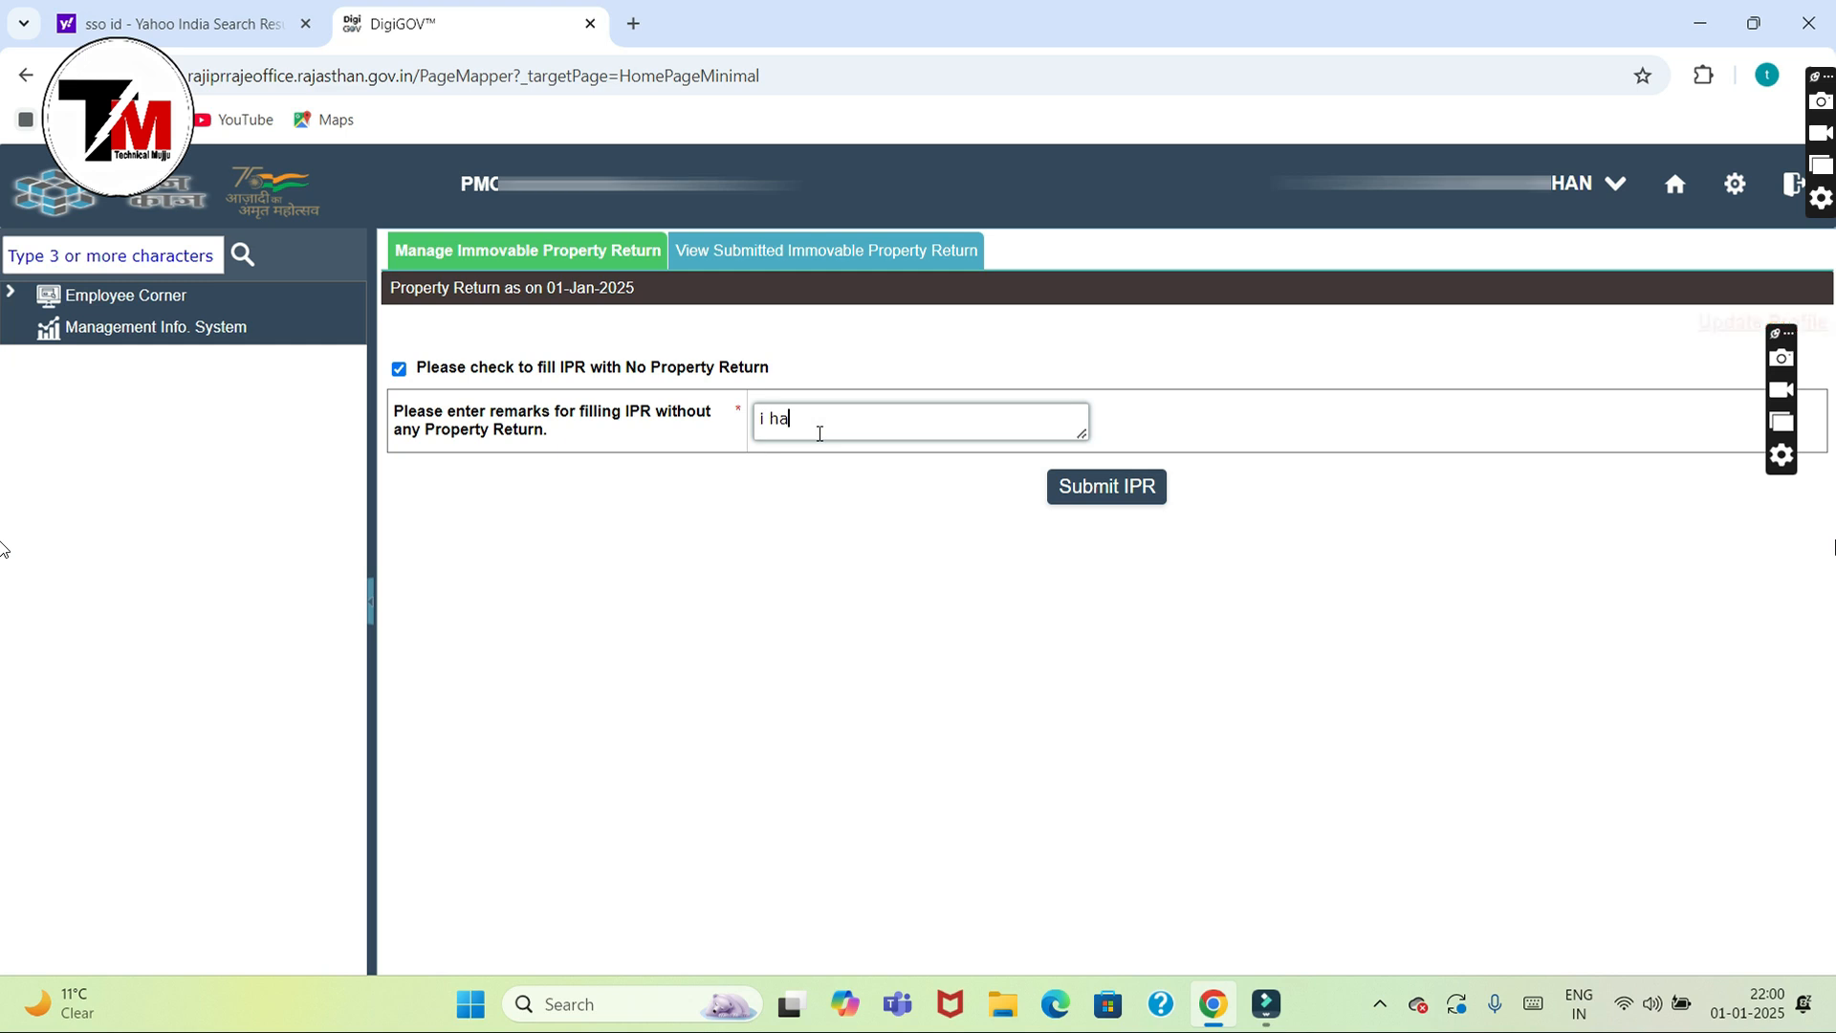
text(ve a )
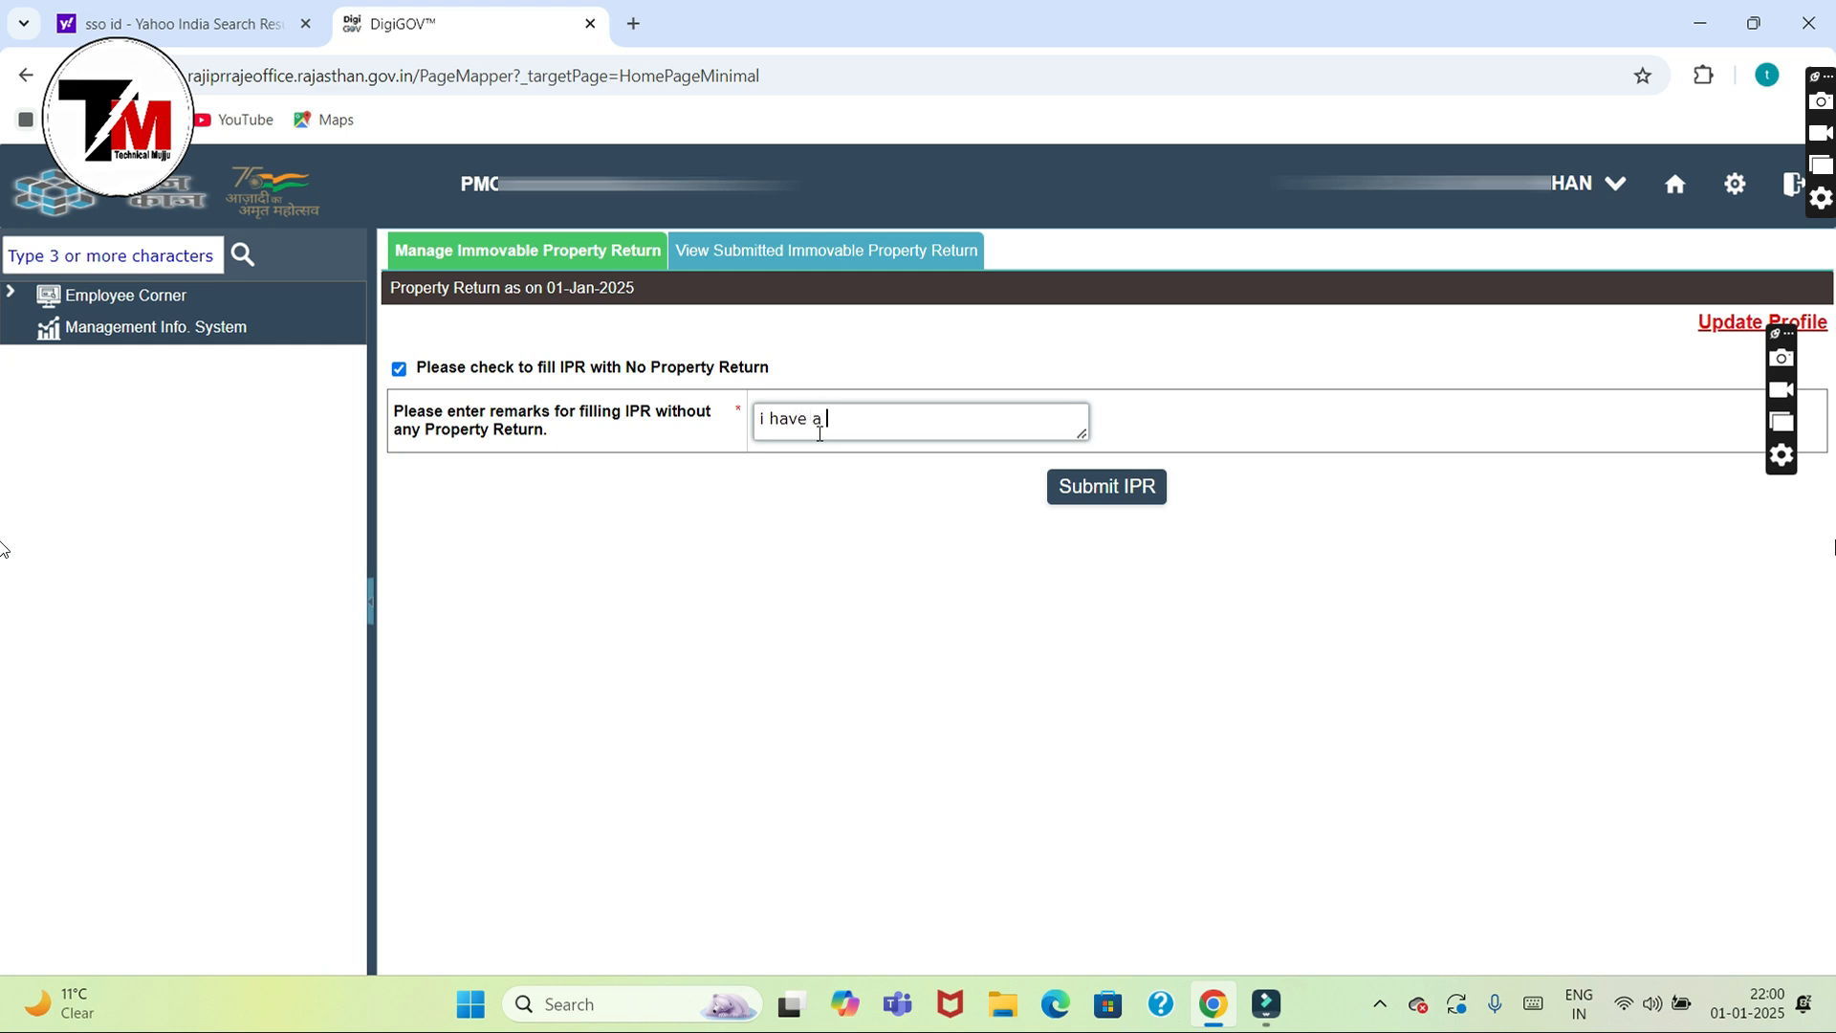
text(no property)
click(400, 370)
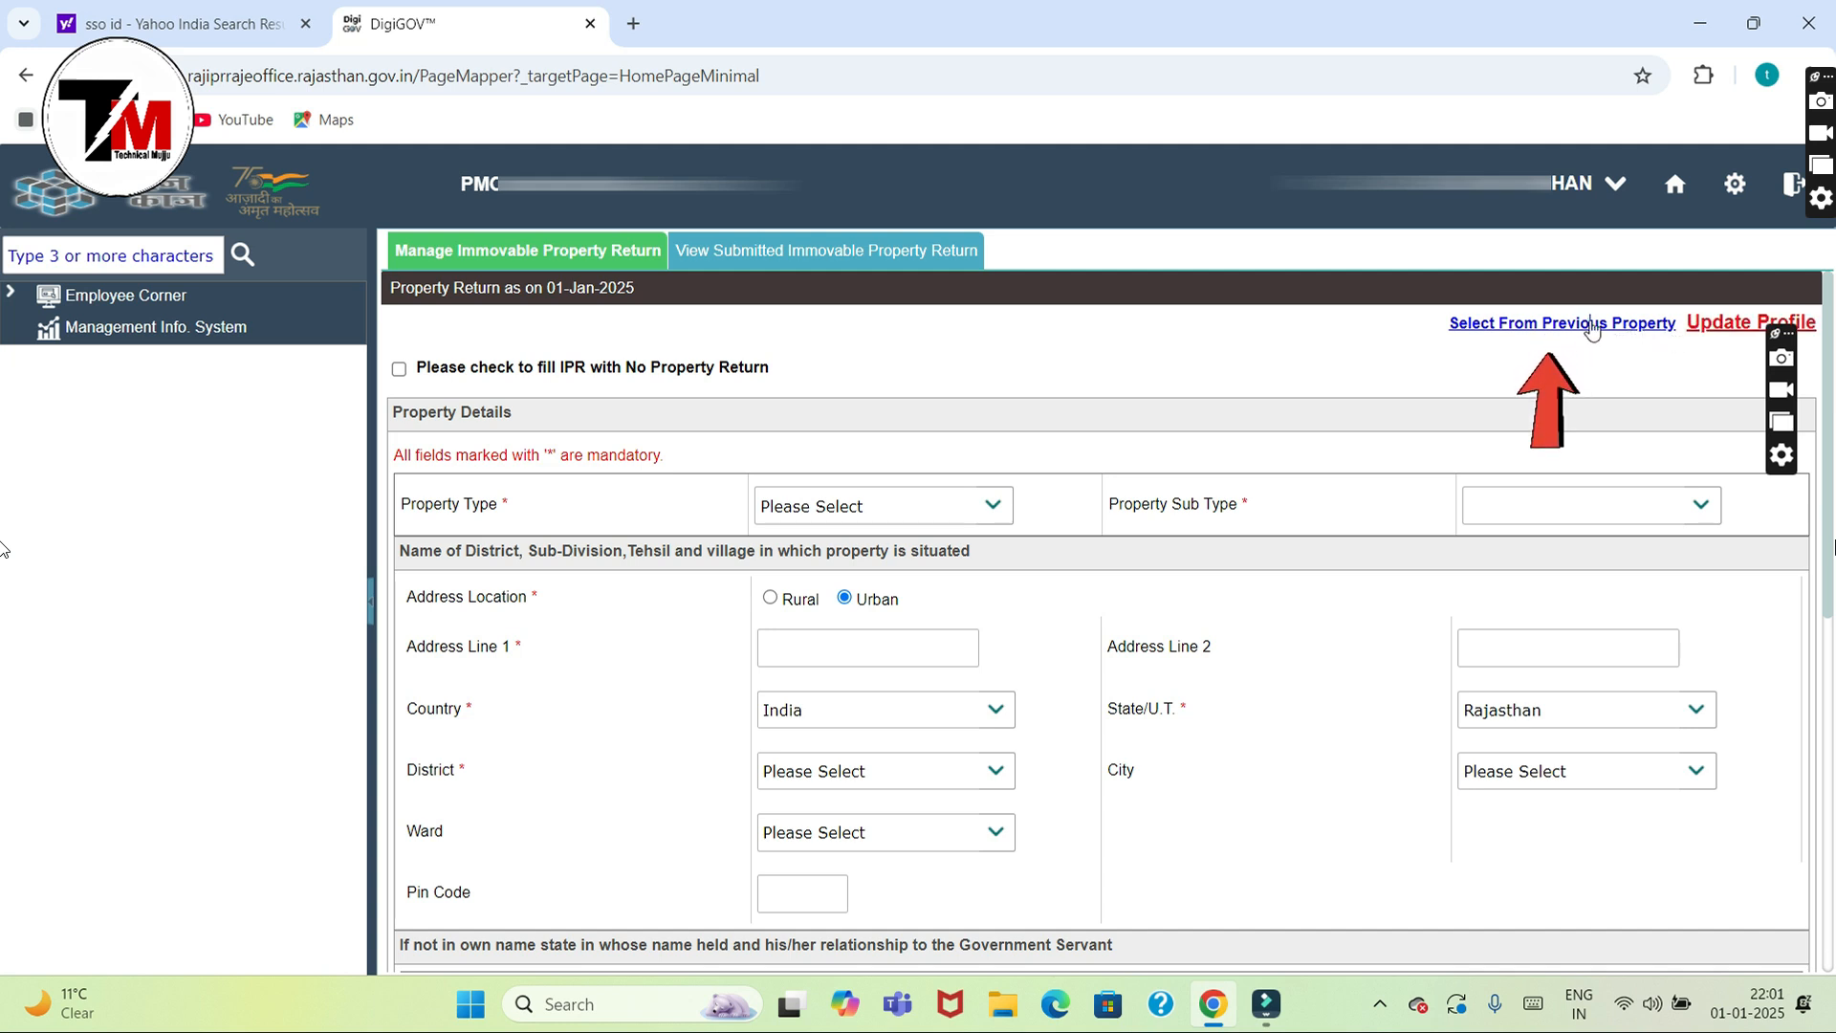
Step: Add the 2019 Residential-Independent House from the previous property list to this return
click(1592, 324)
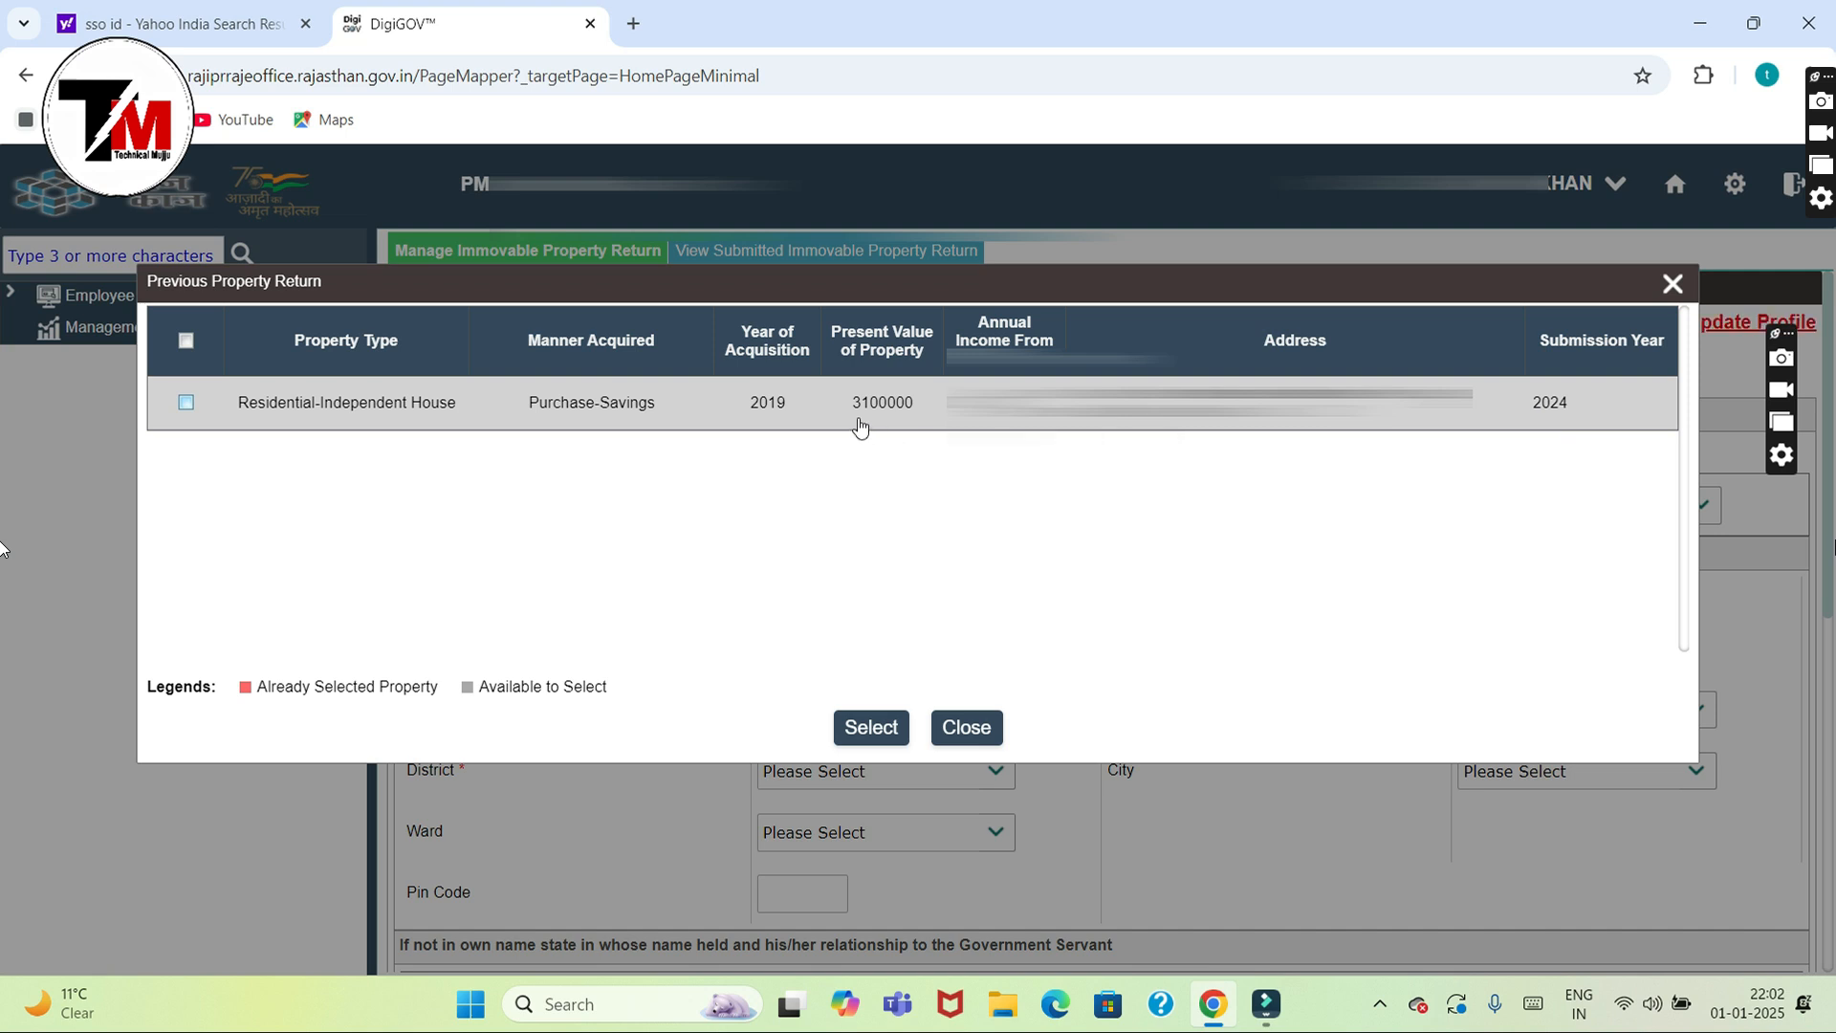
click(186, 404)
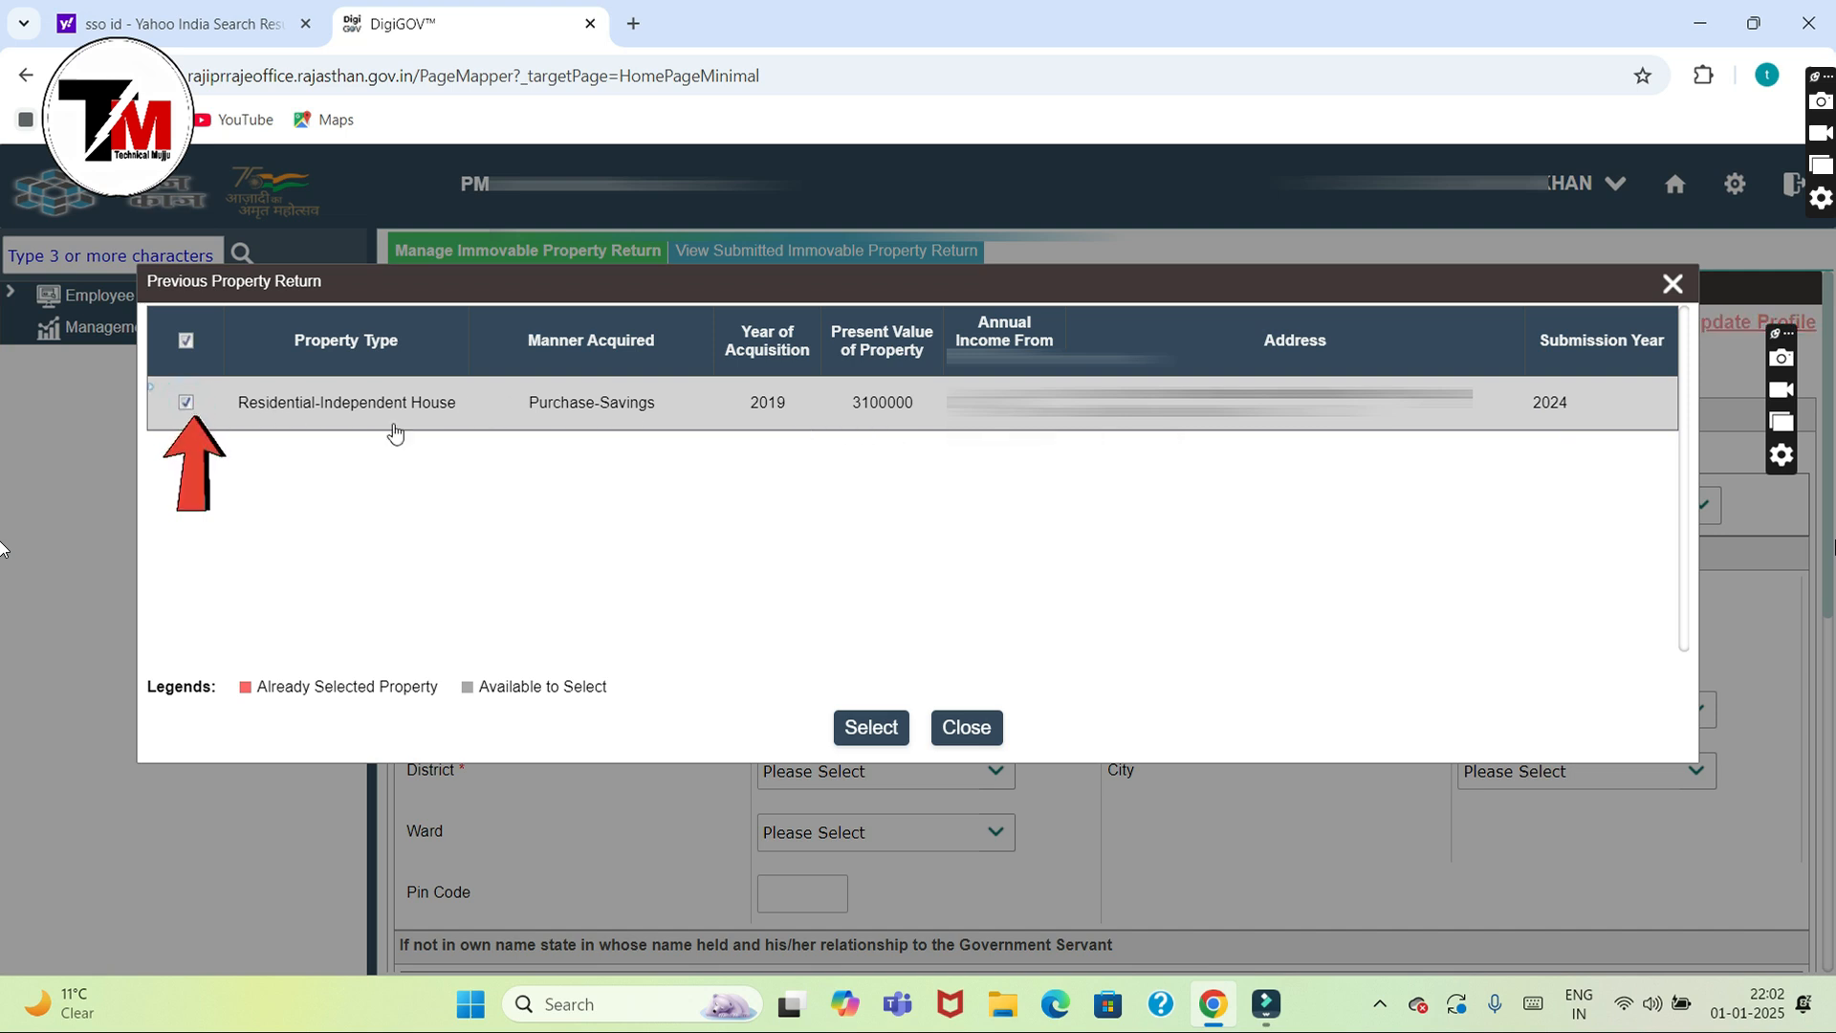
click(872, 729)
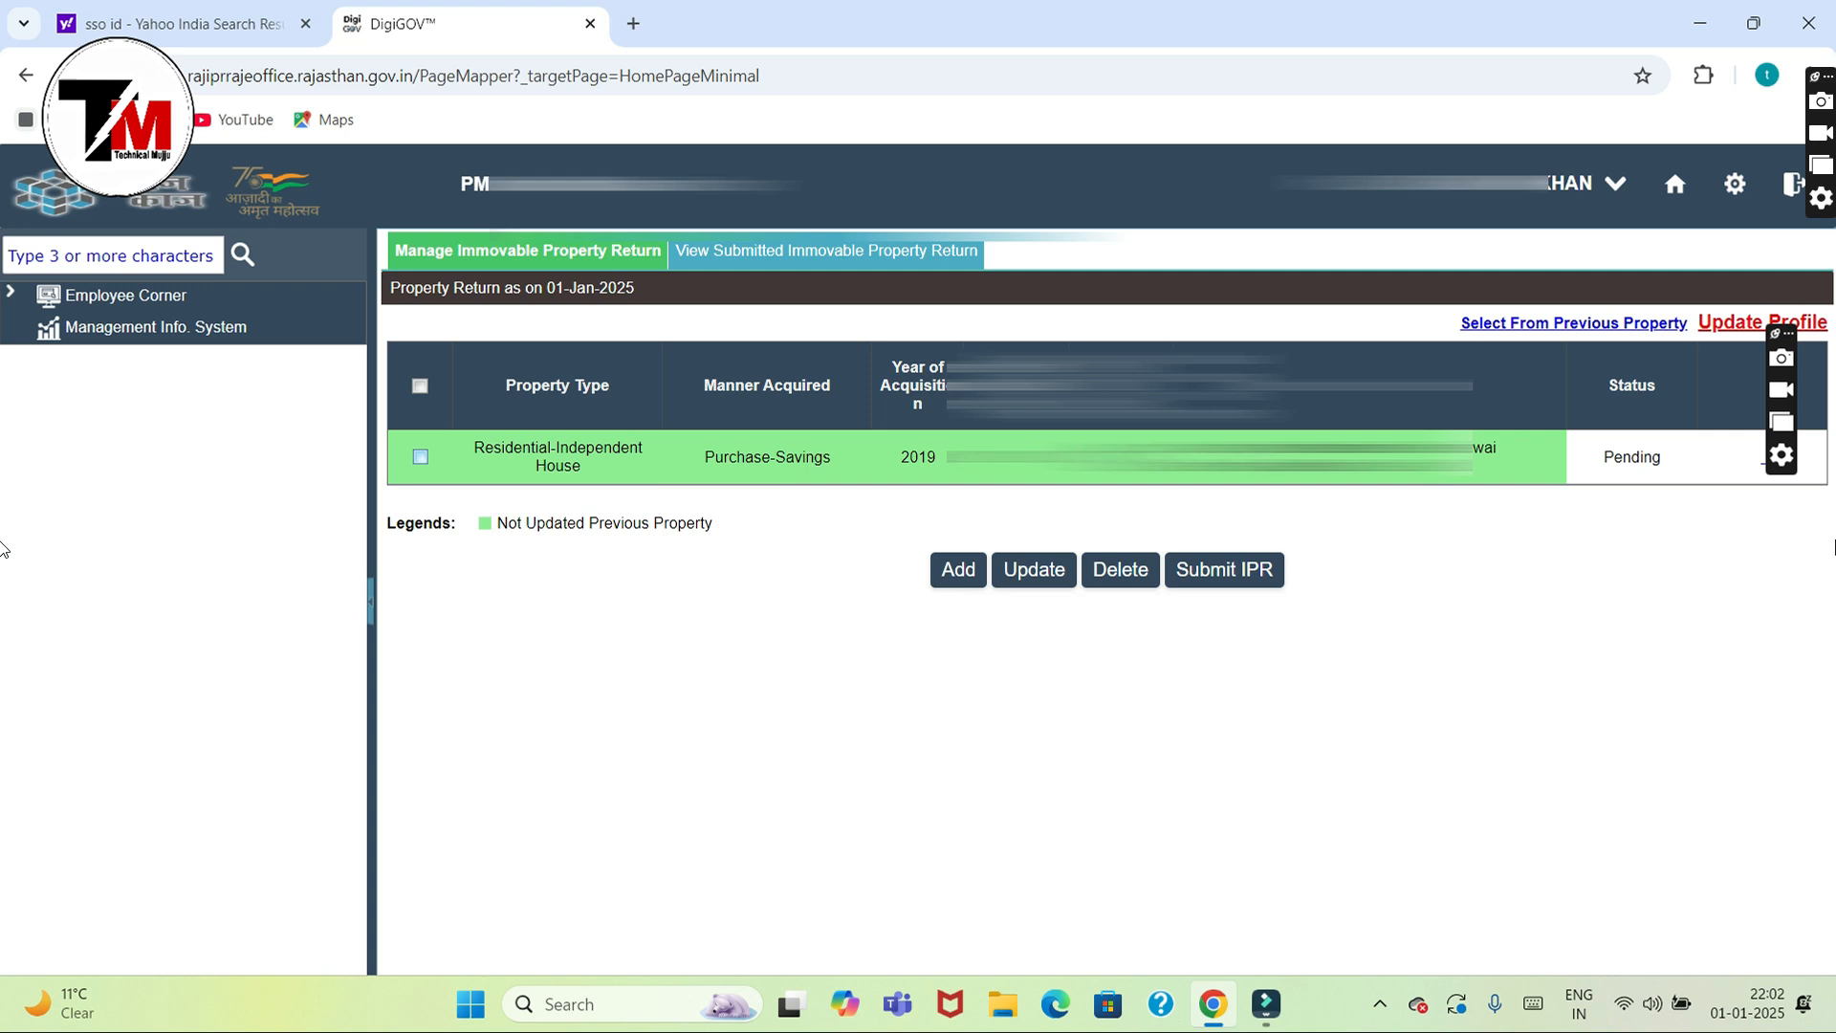
Step: Update the Residential-Independent House's Present Value of Property to 32,00,000 and save it
click(420, 456)
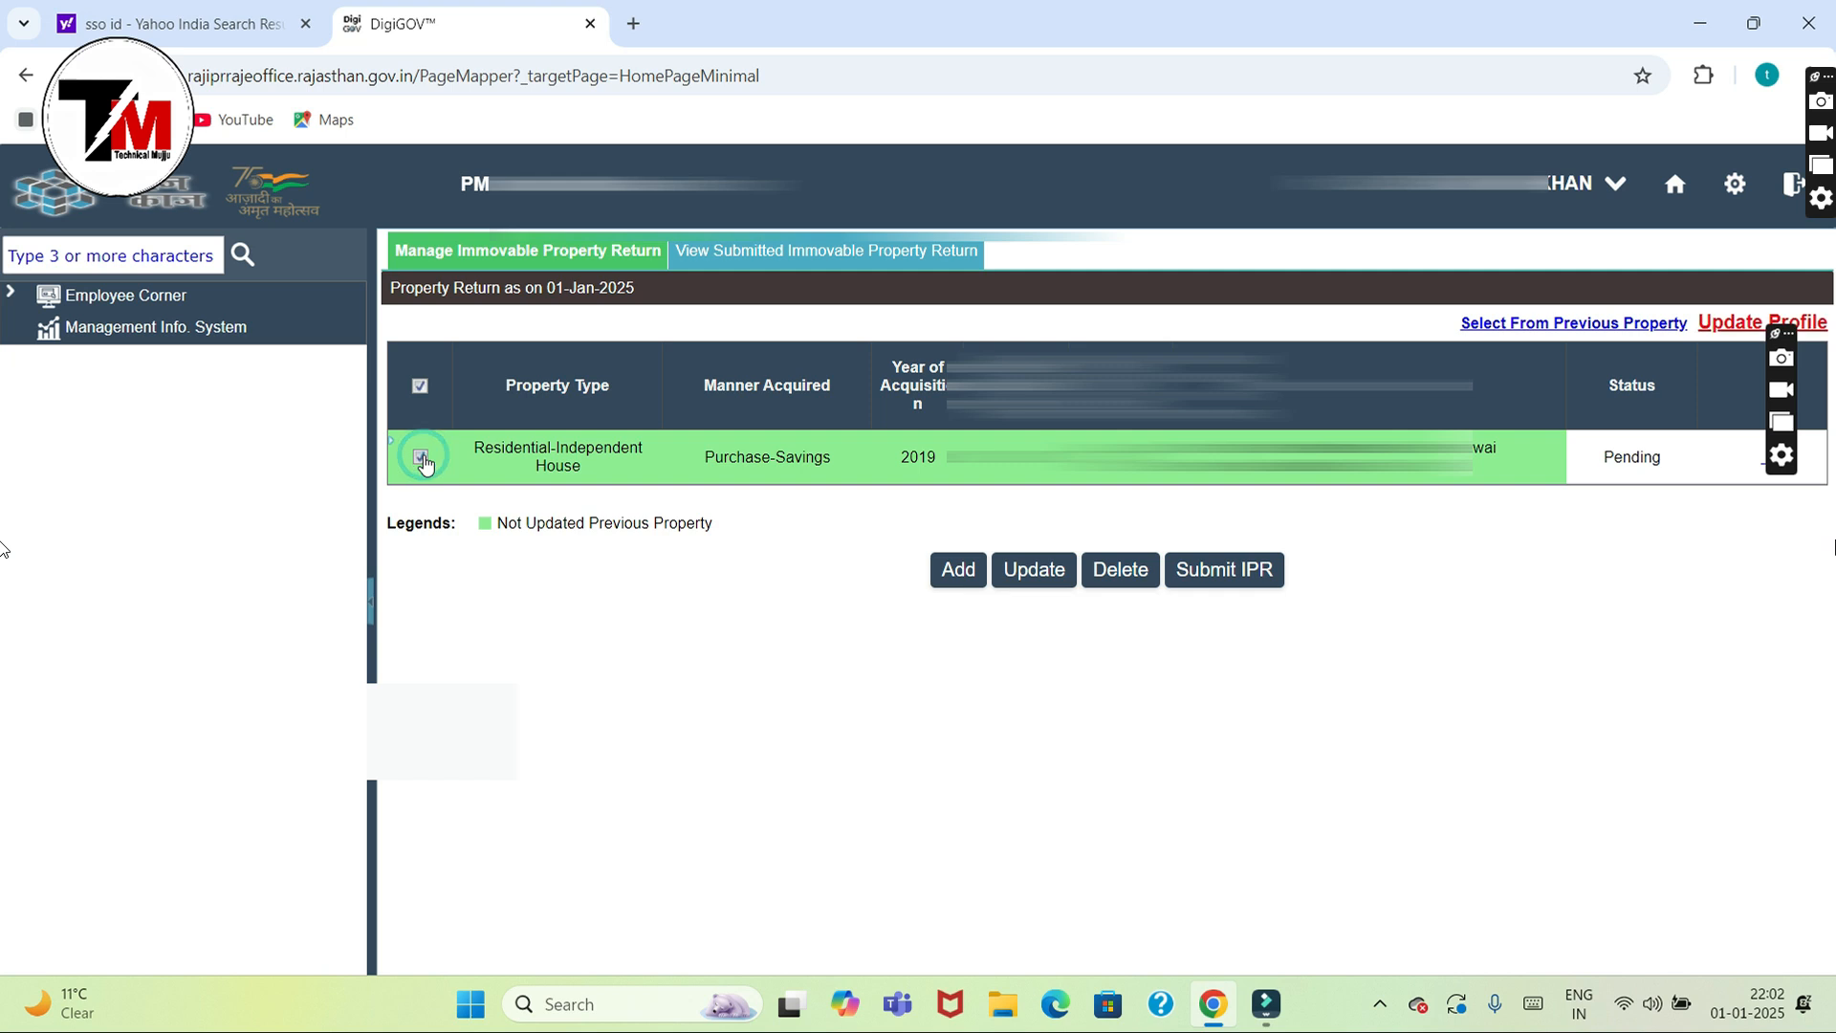
click(1037, 571)
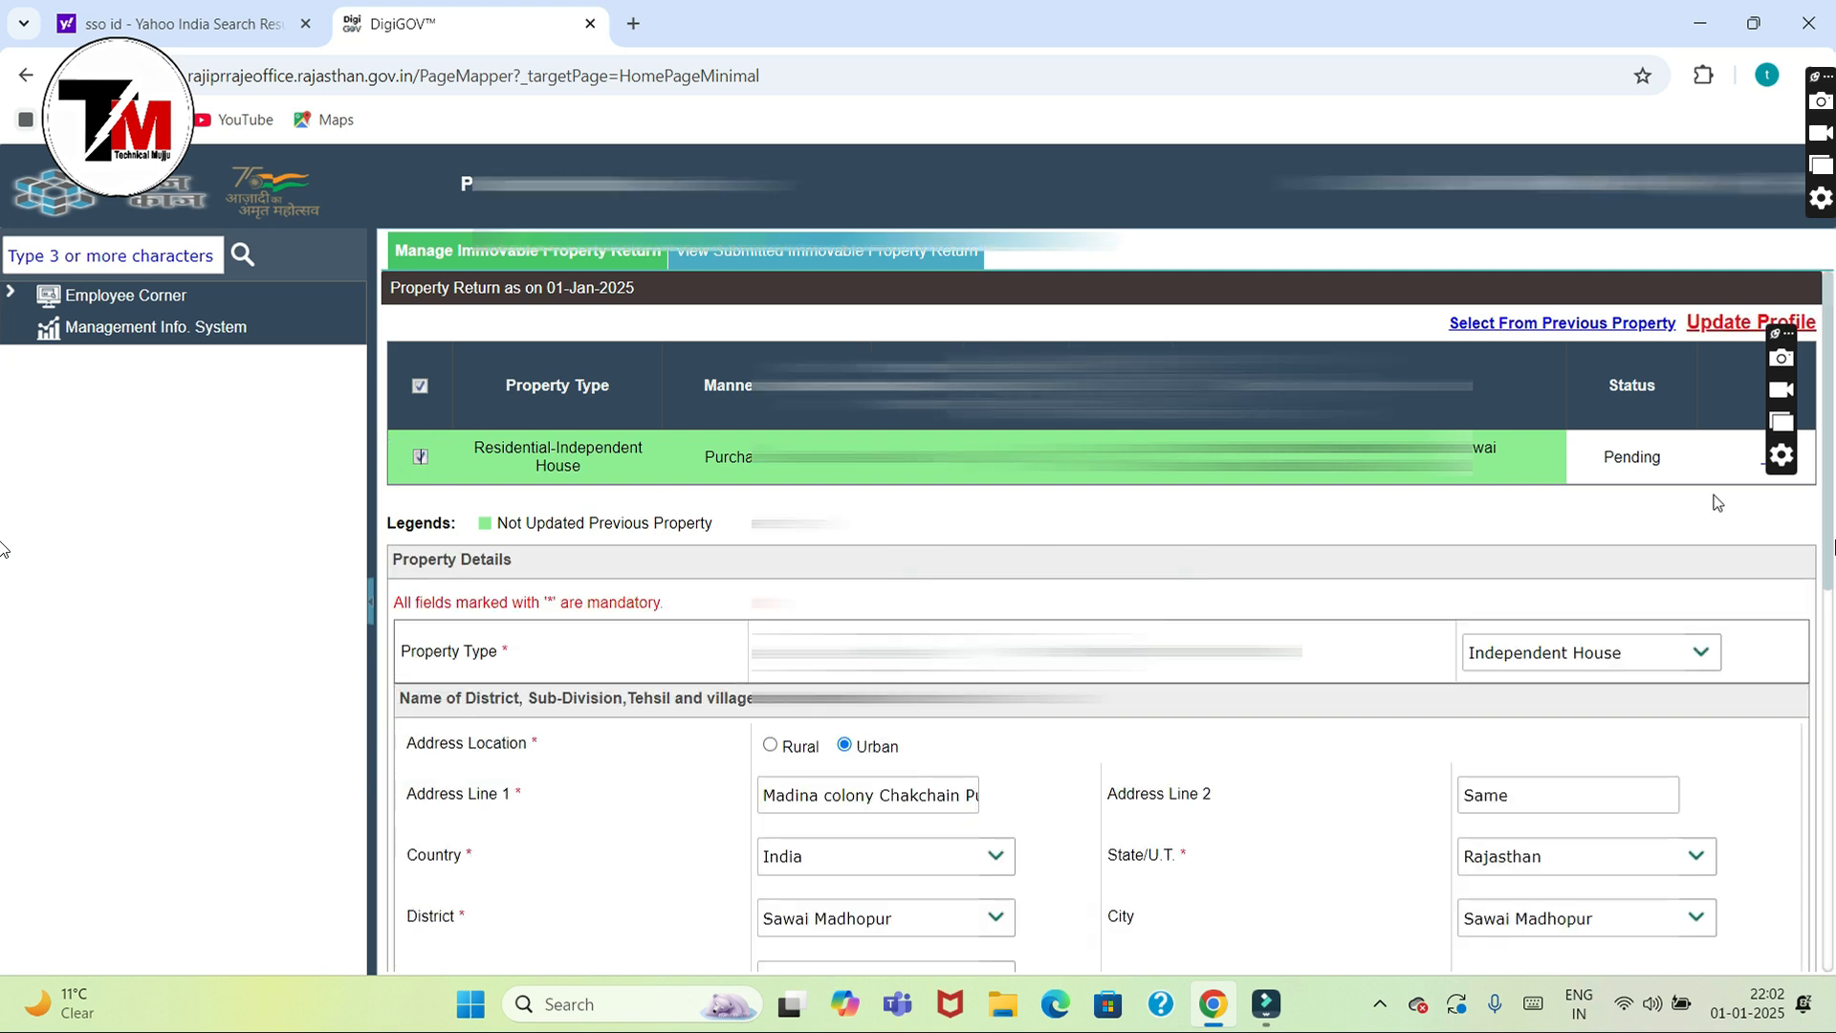
scroll(1828, 524, down, 2)
scroll(1828, 545, down, 2)
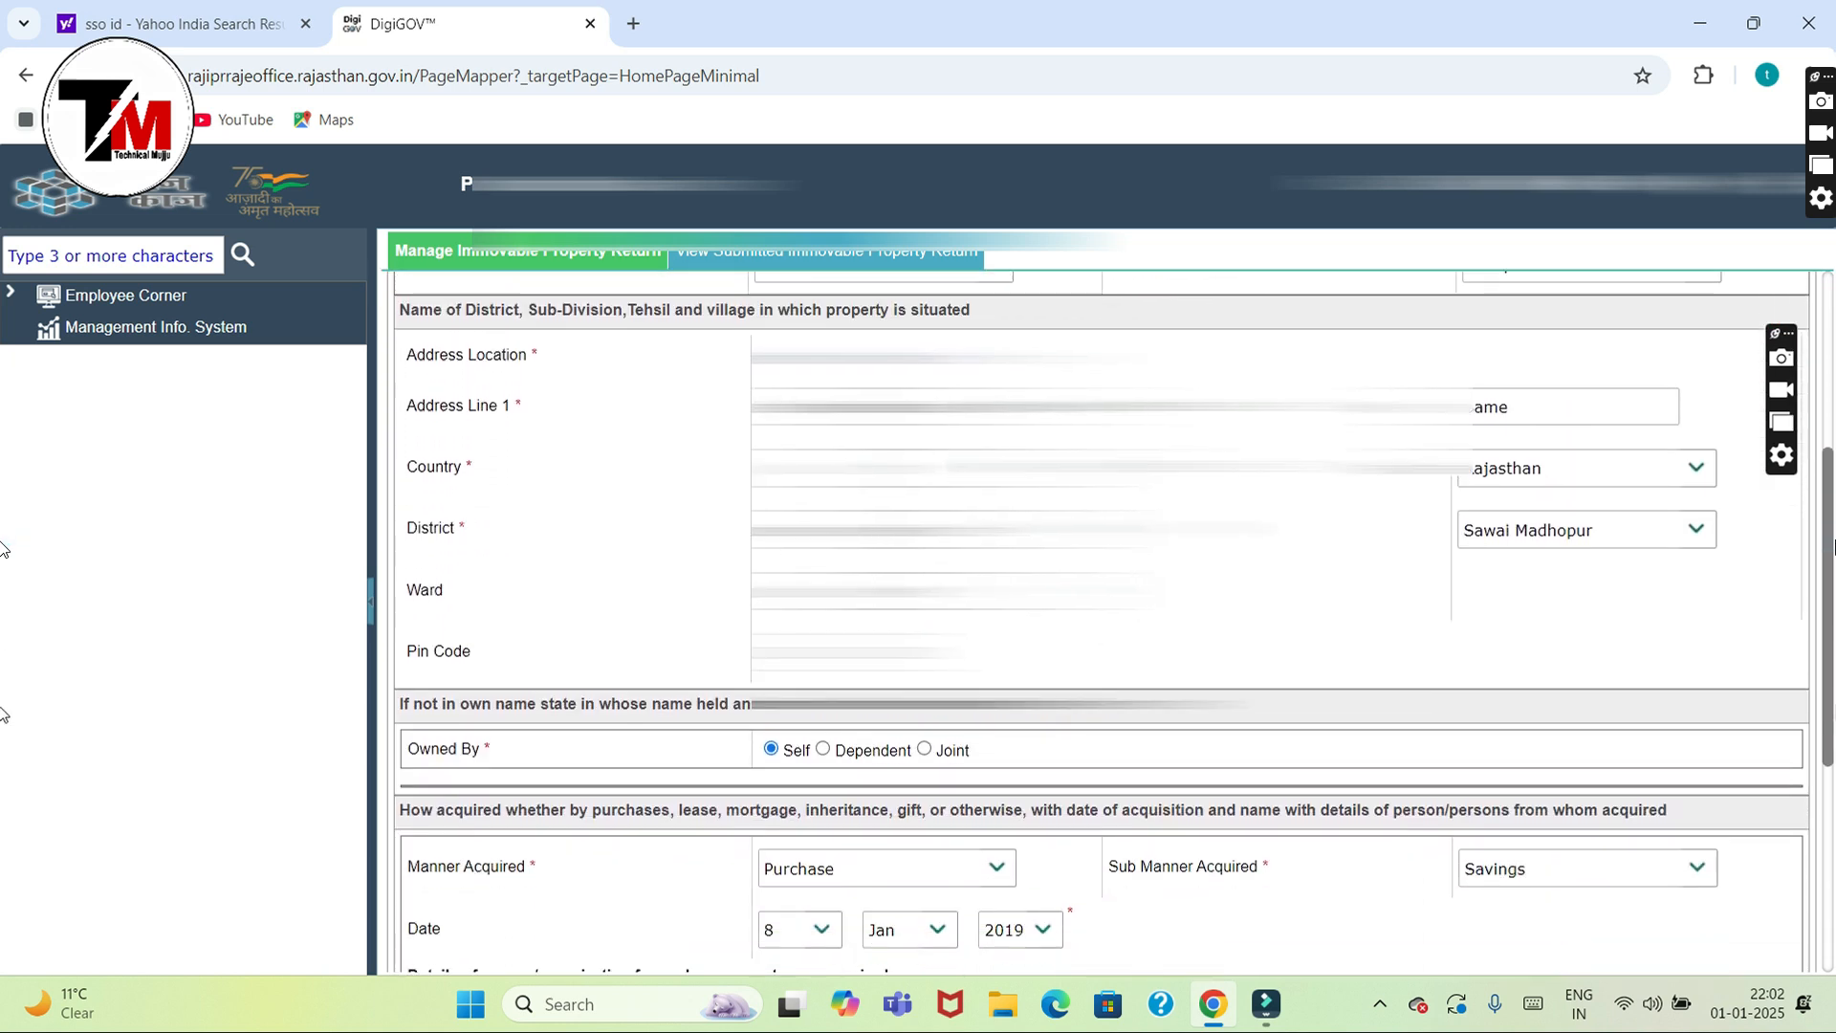
scroll(1829, 545, down, 4)
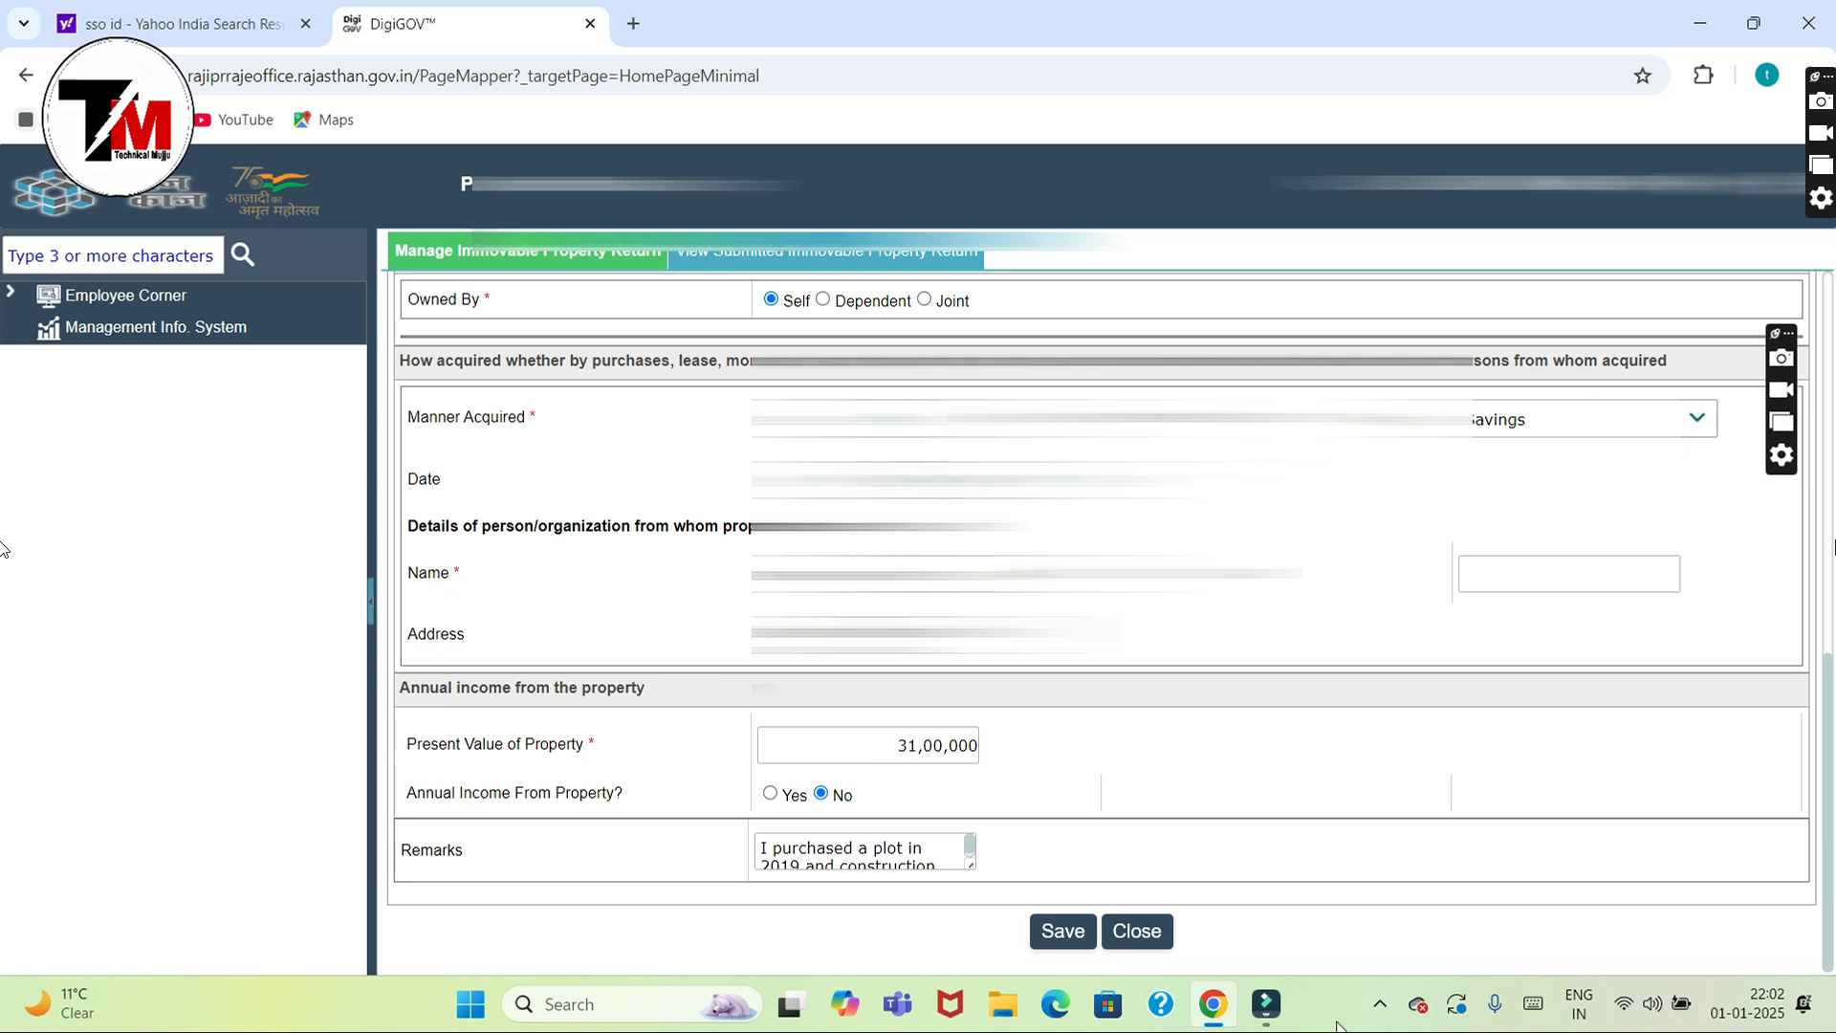
click(913, 745)
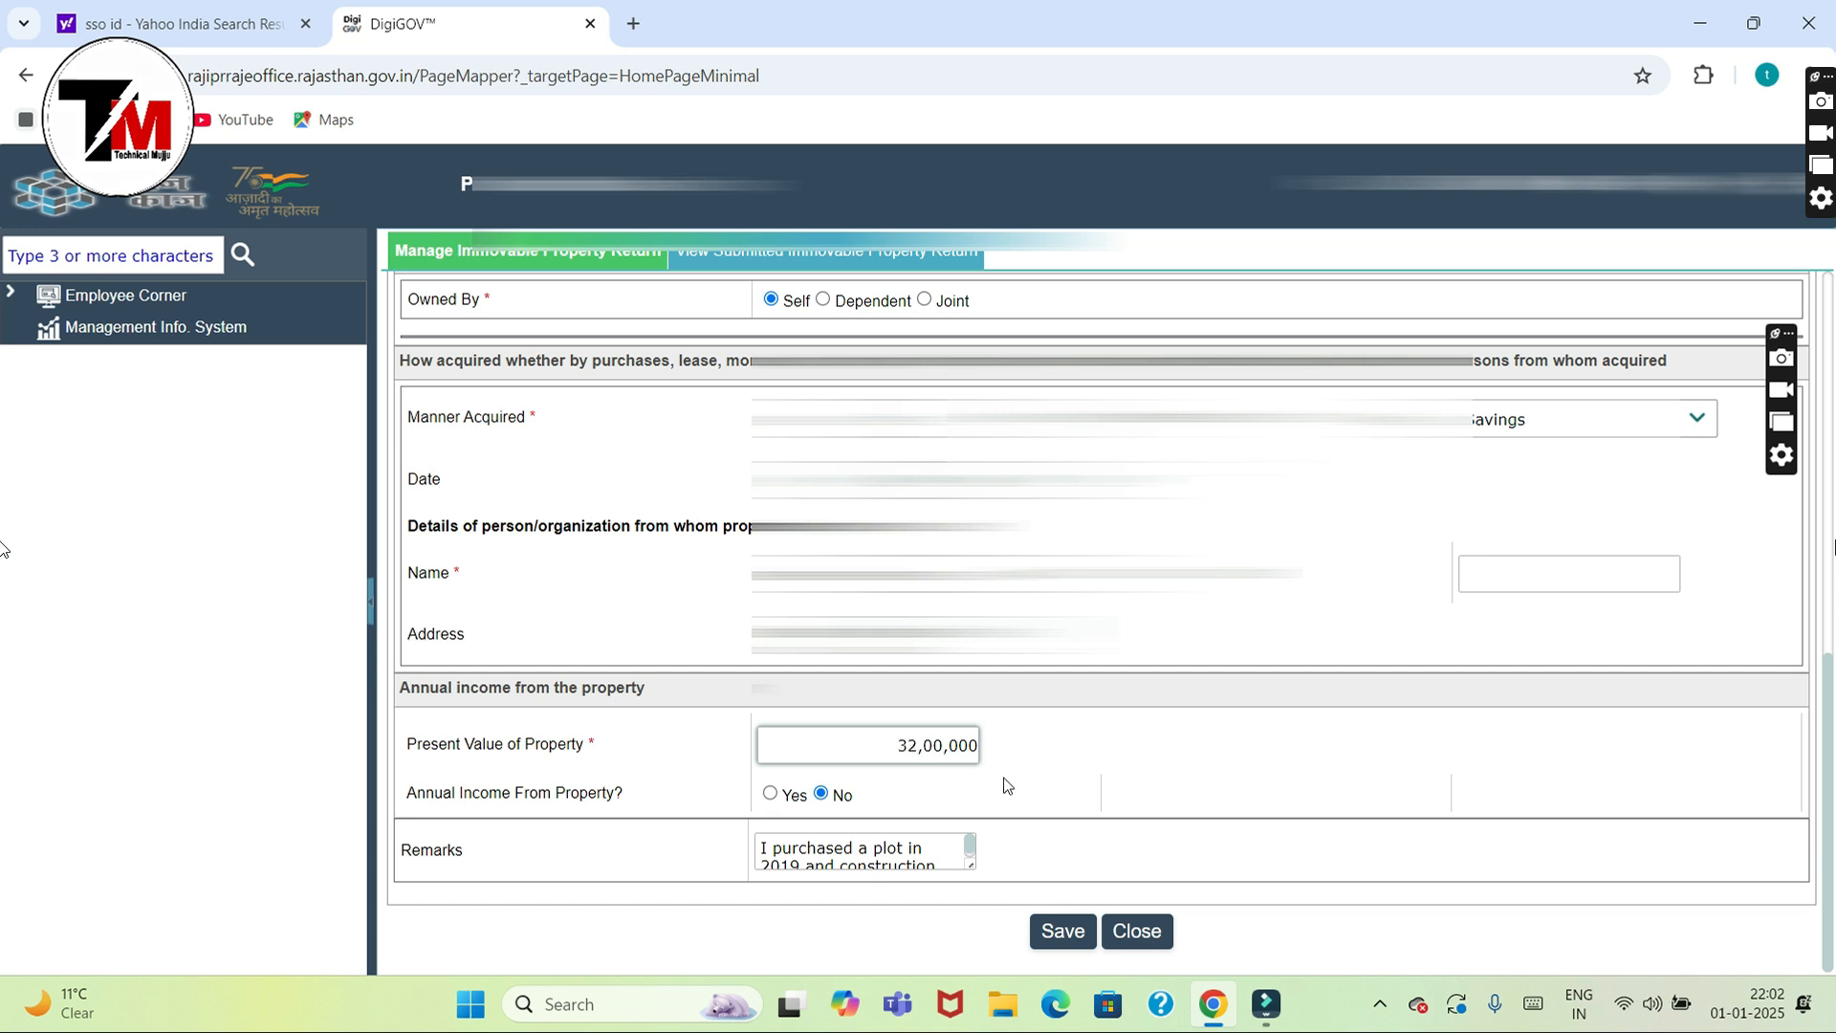
click(1047, 786)
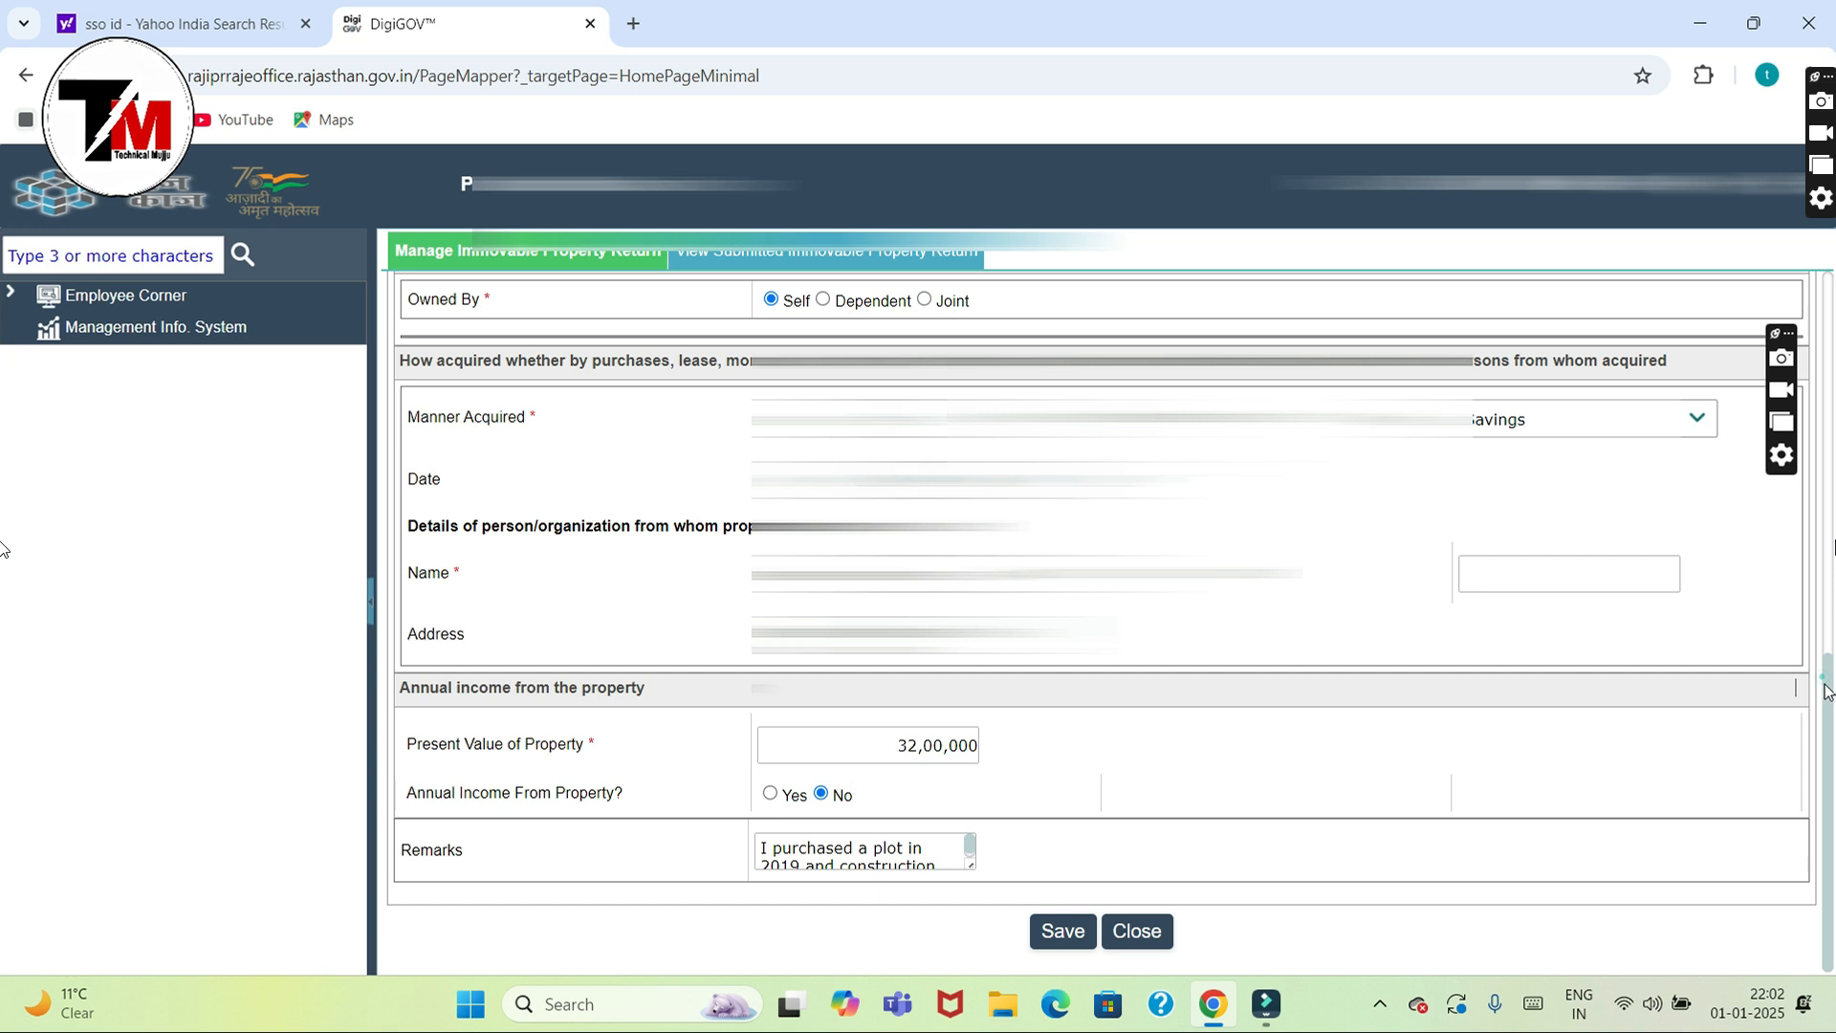
drag(1798, 686, 1822, 677)
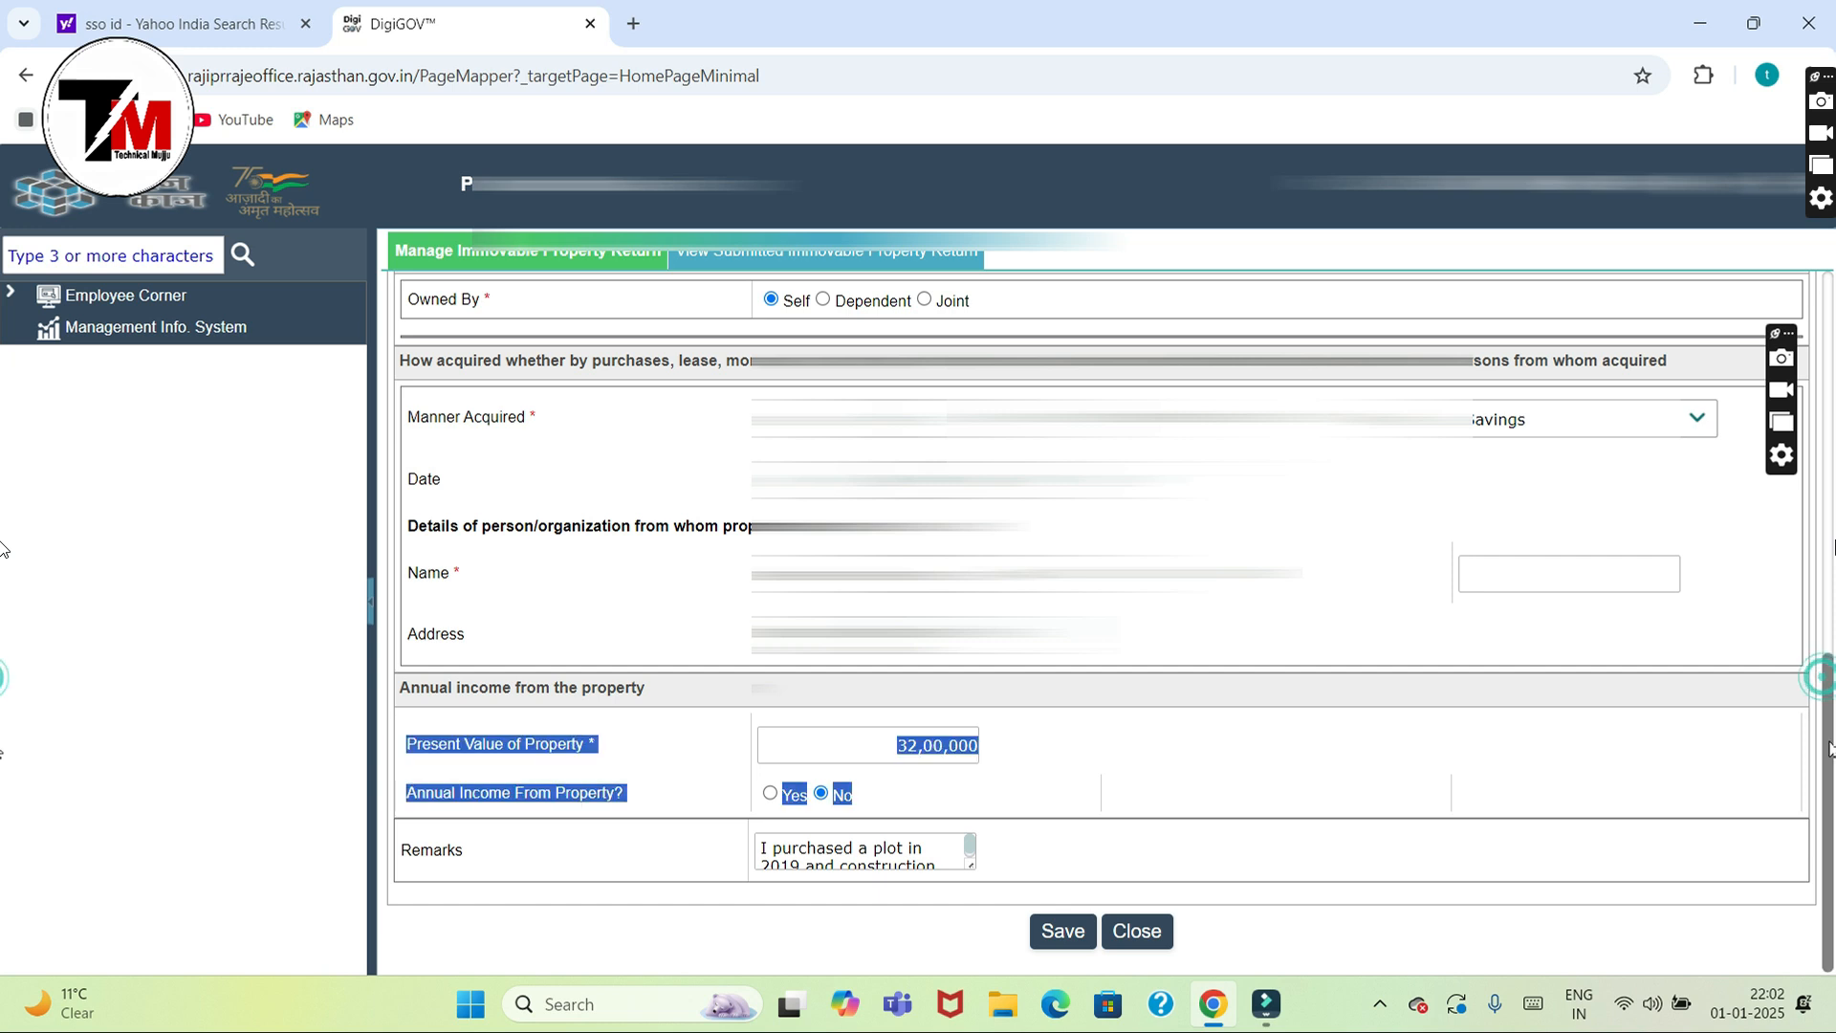
click(1067, 937)
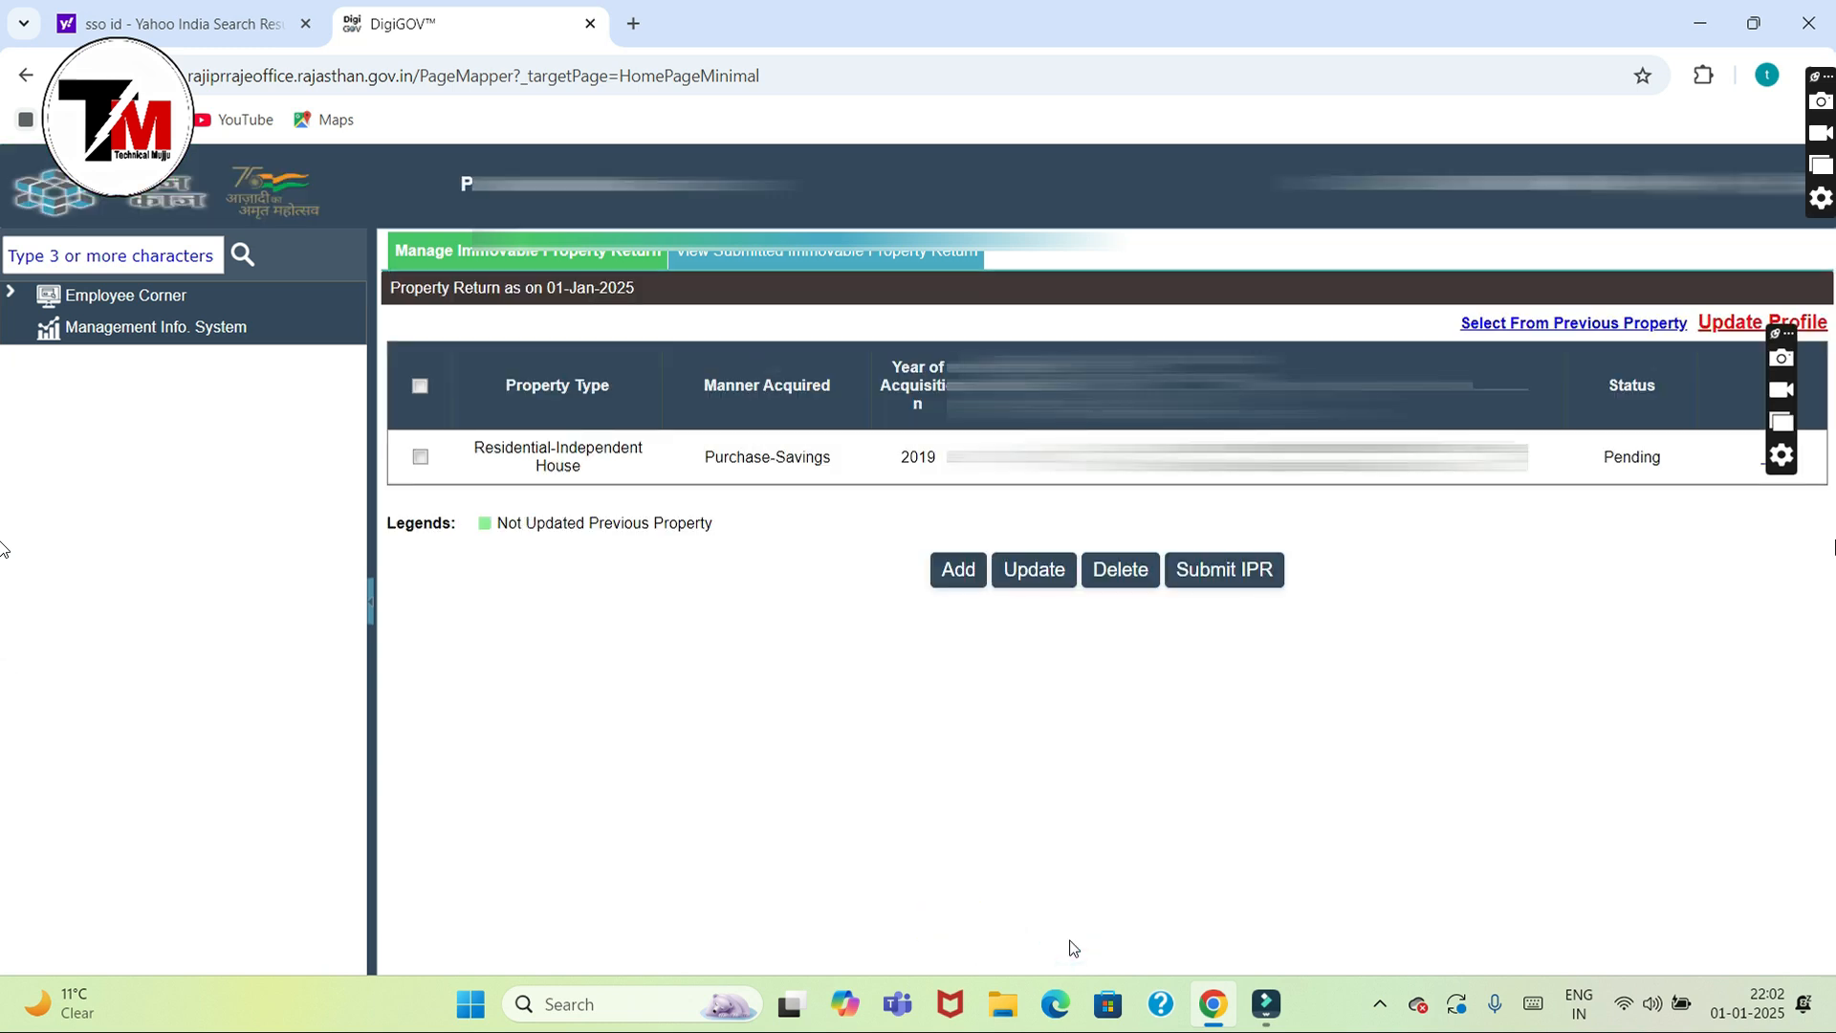
click(420, 456)
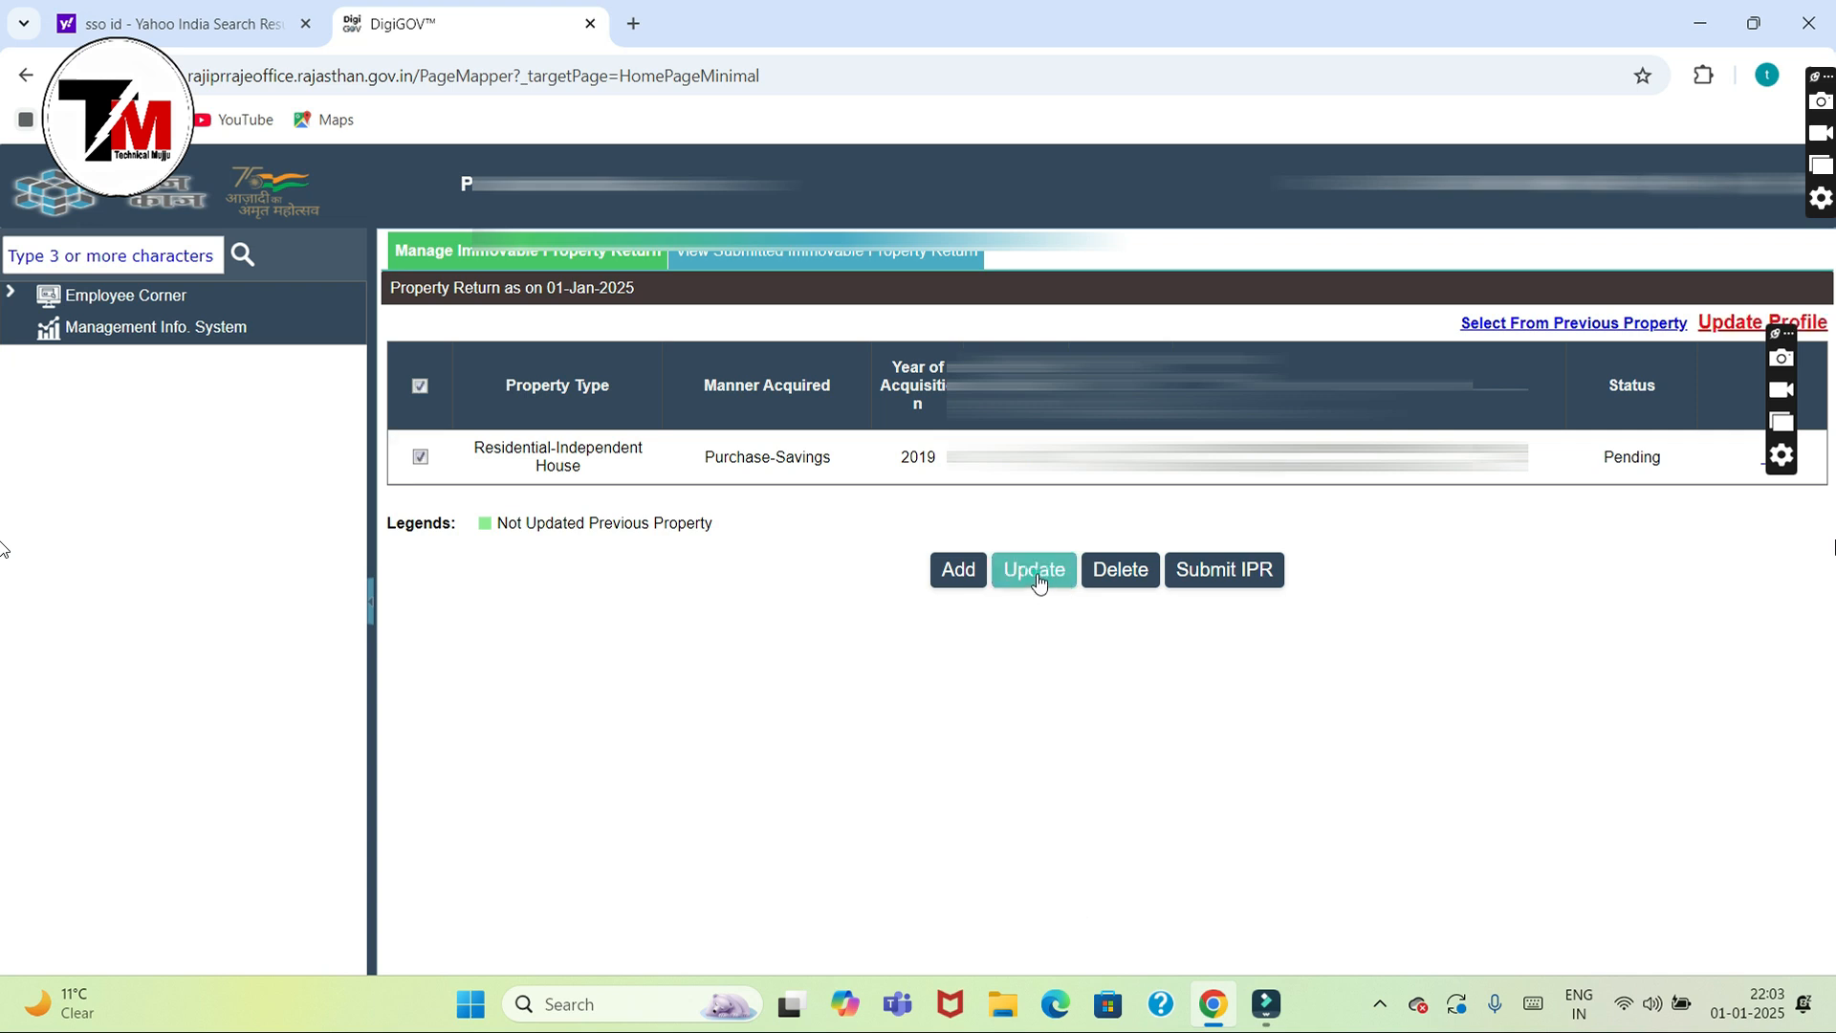
click(1038, 581)
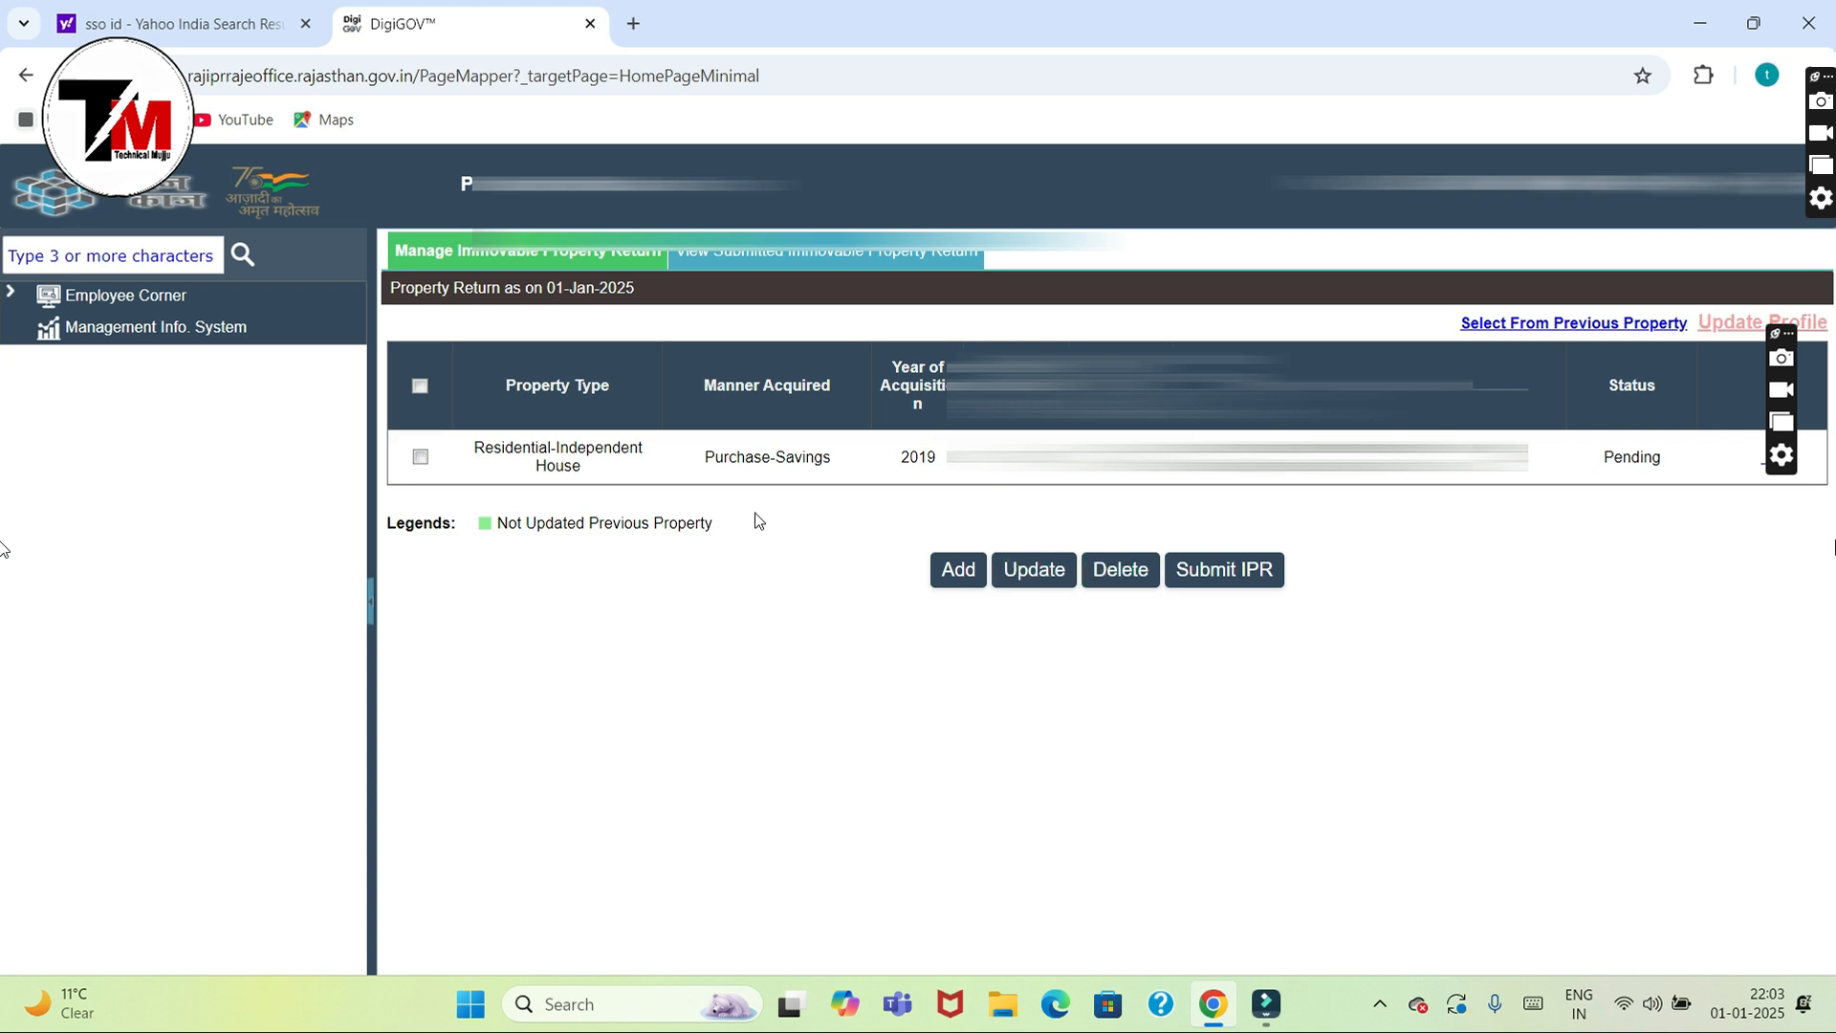
click(419, 456)
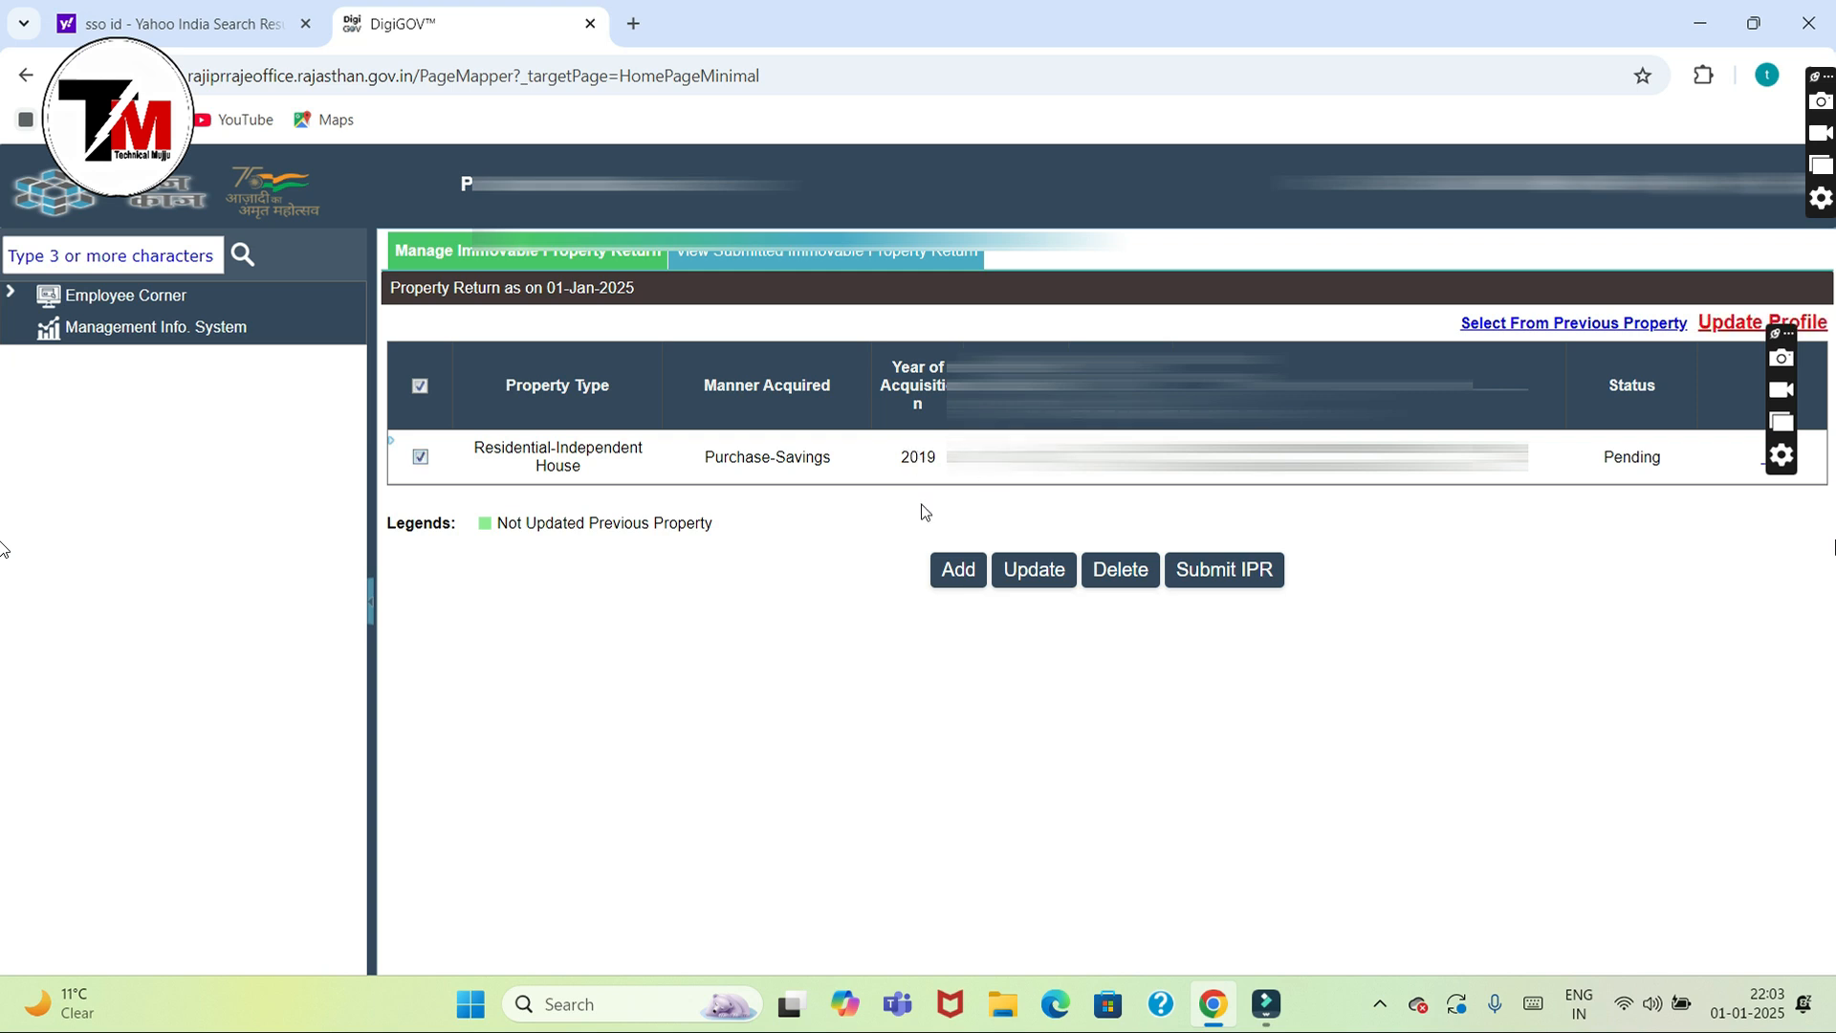
click(958, 574)
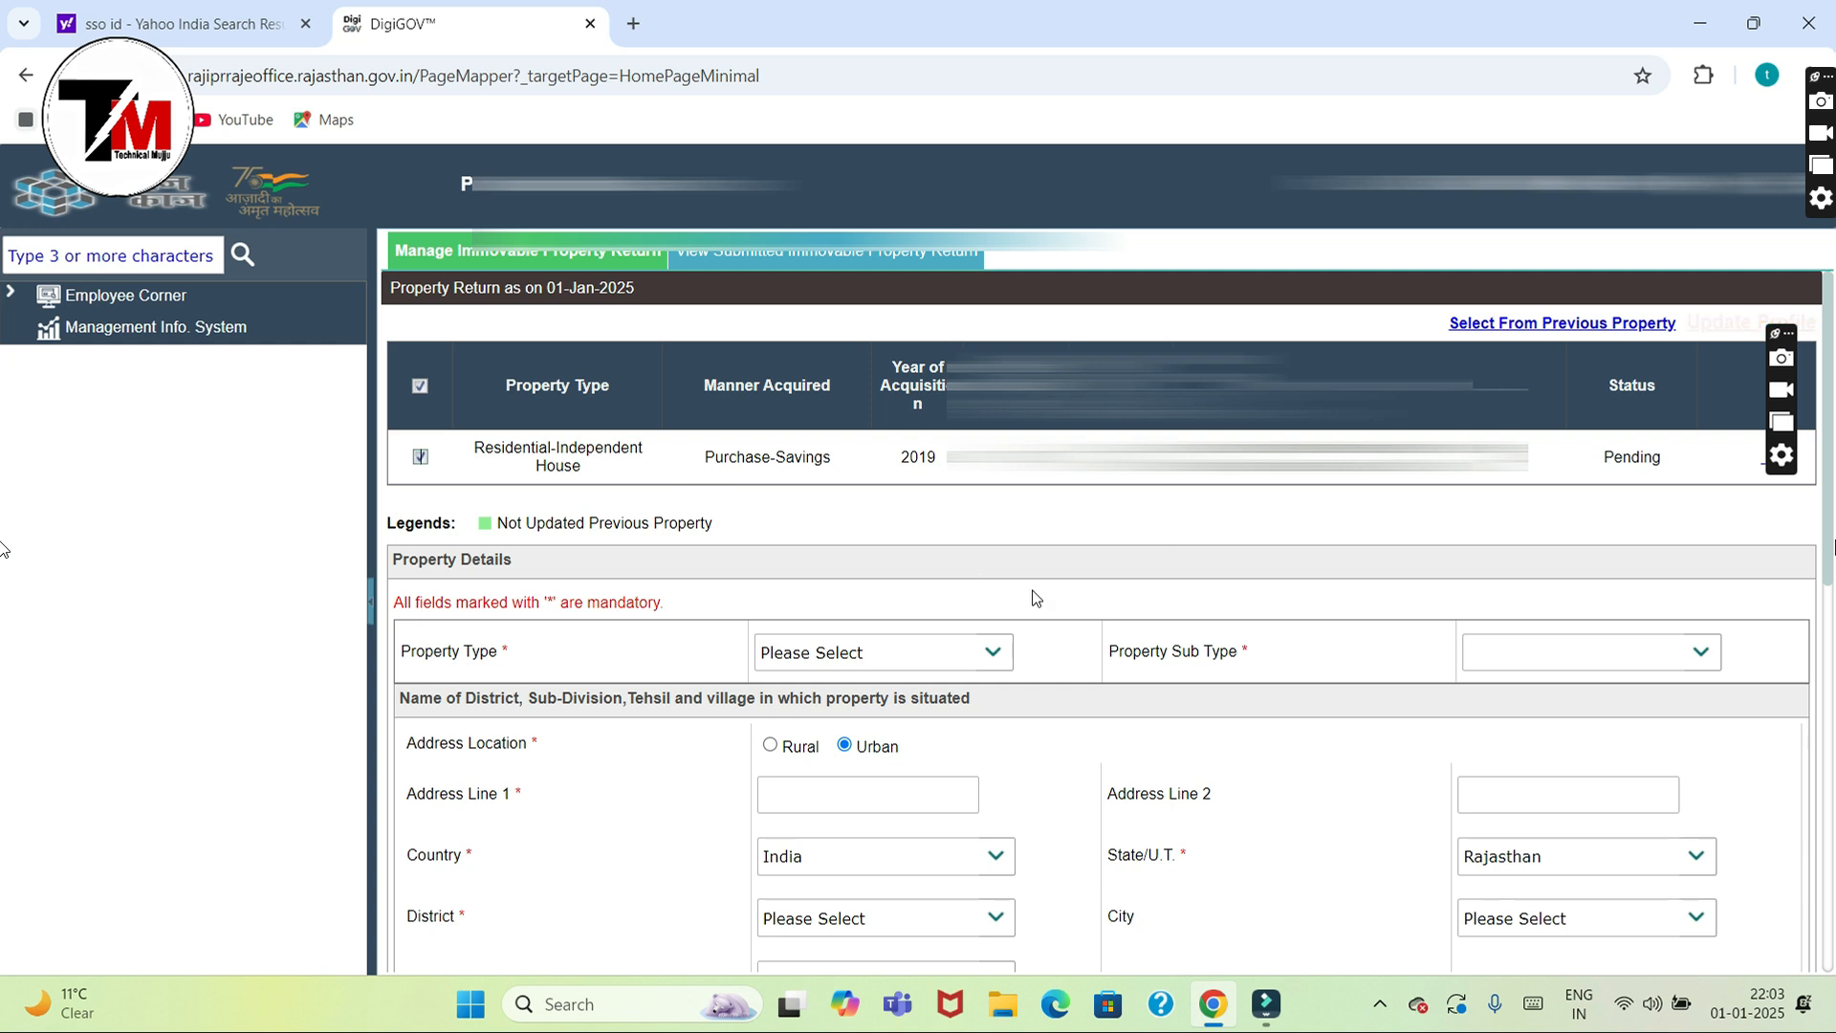
drag(1824, 552, 1821, 950)
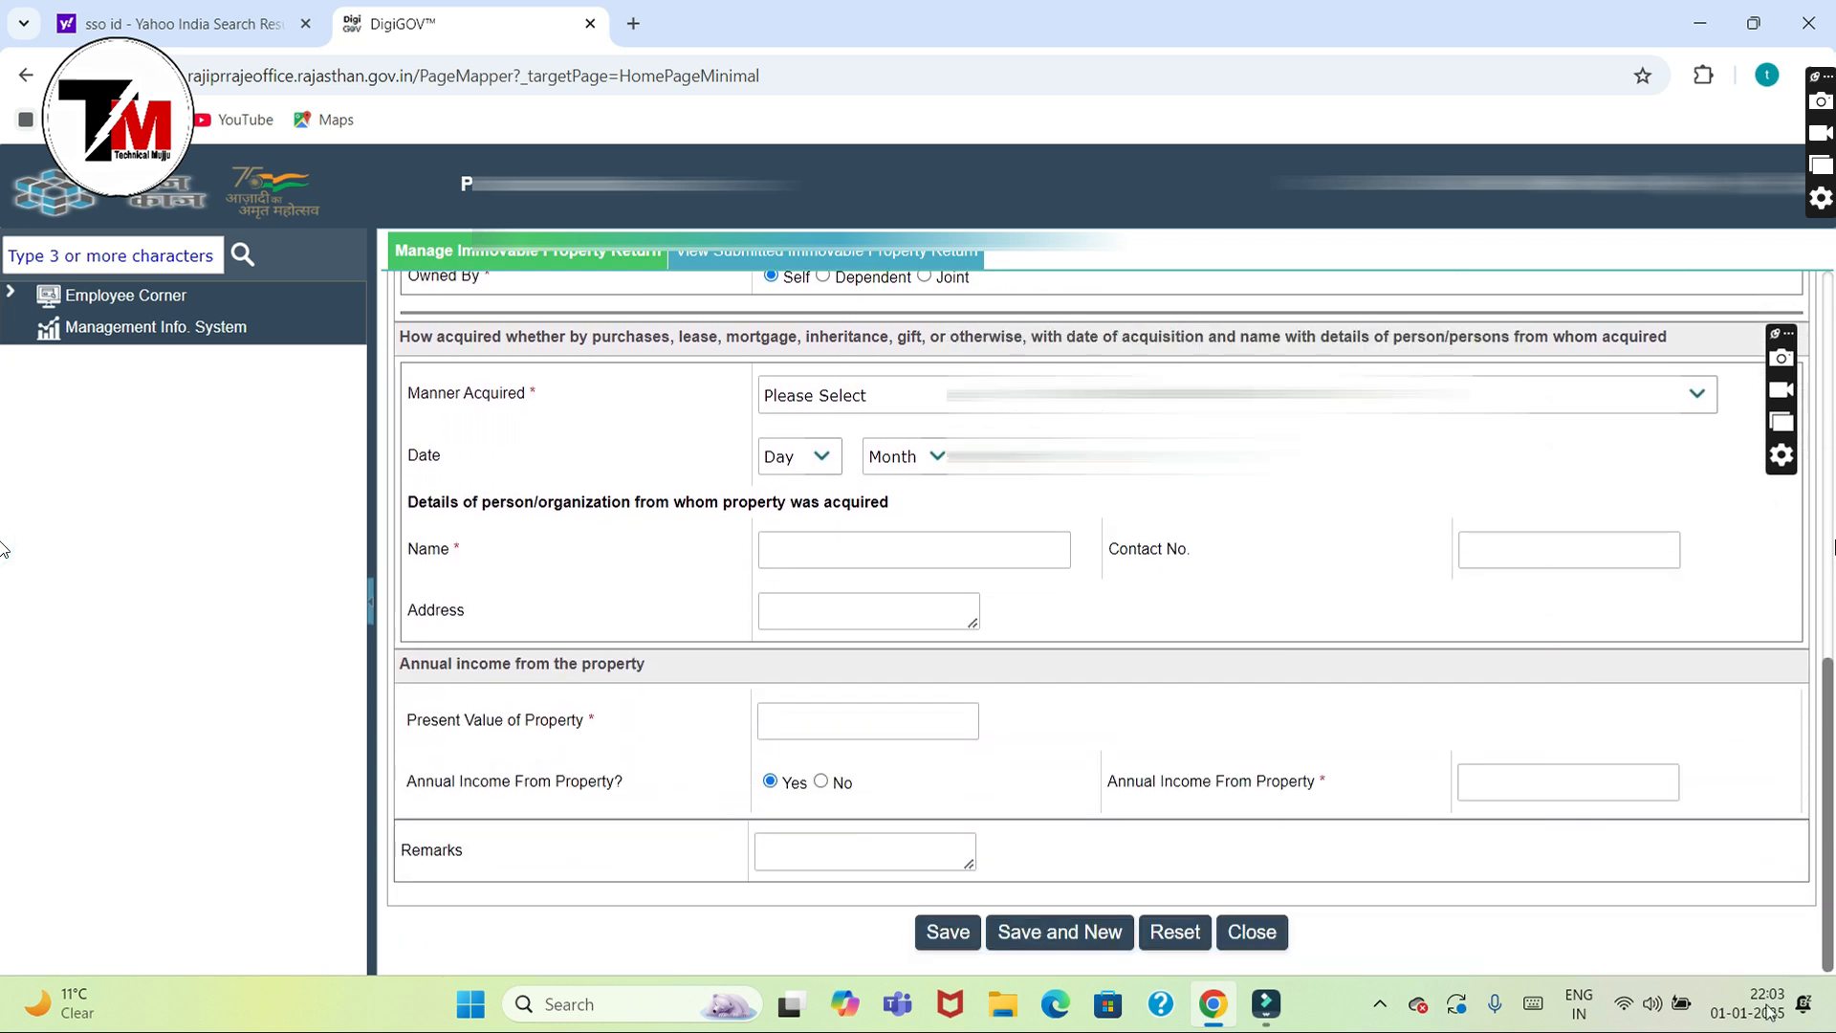
click(1252, 931)
click(424, 459)
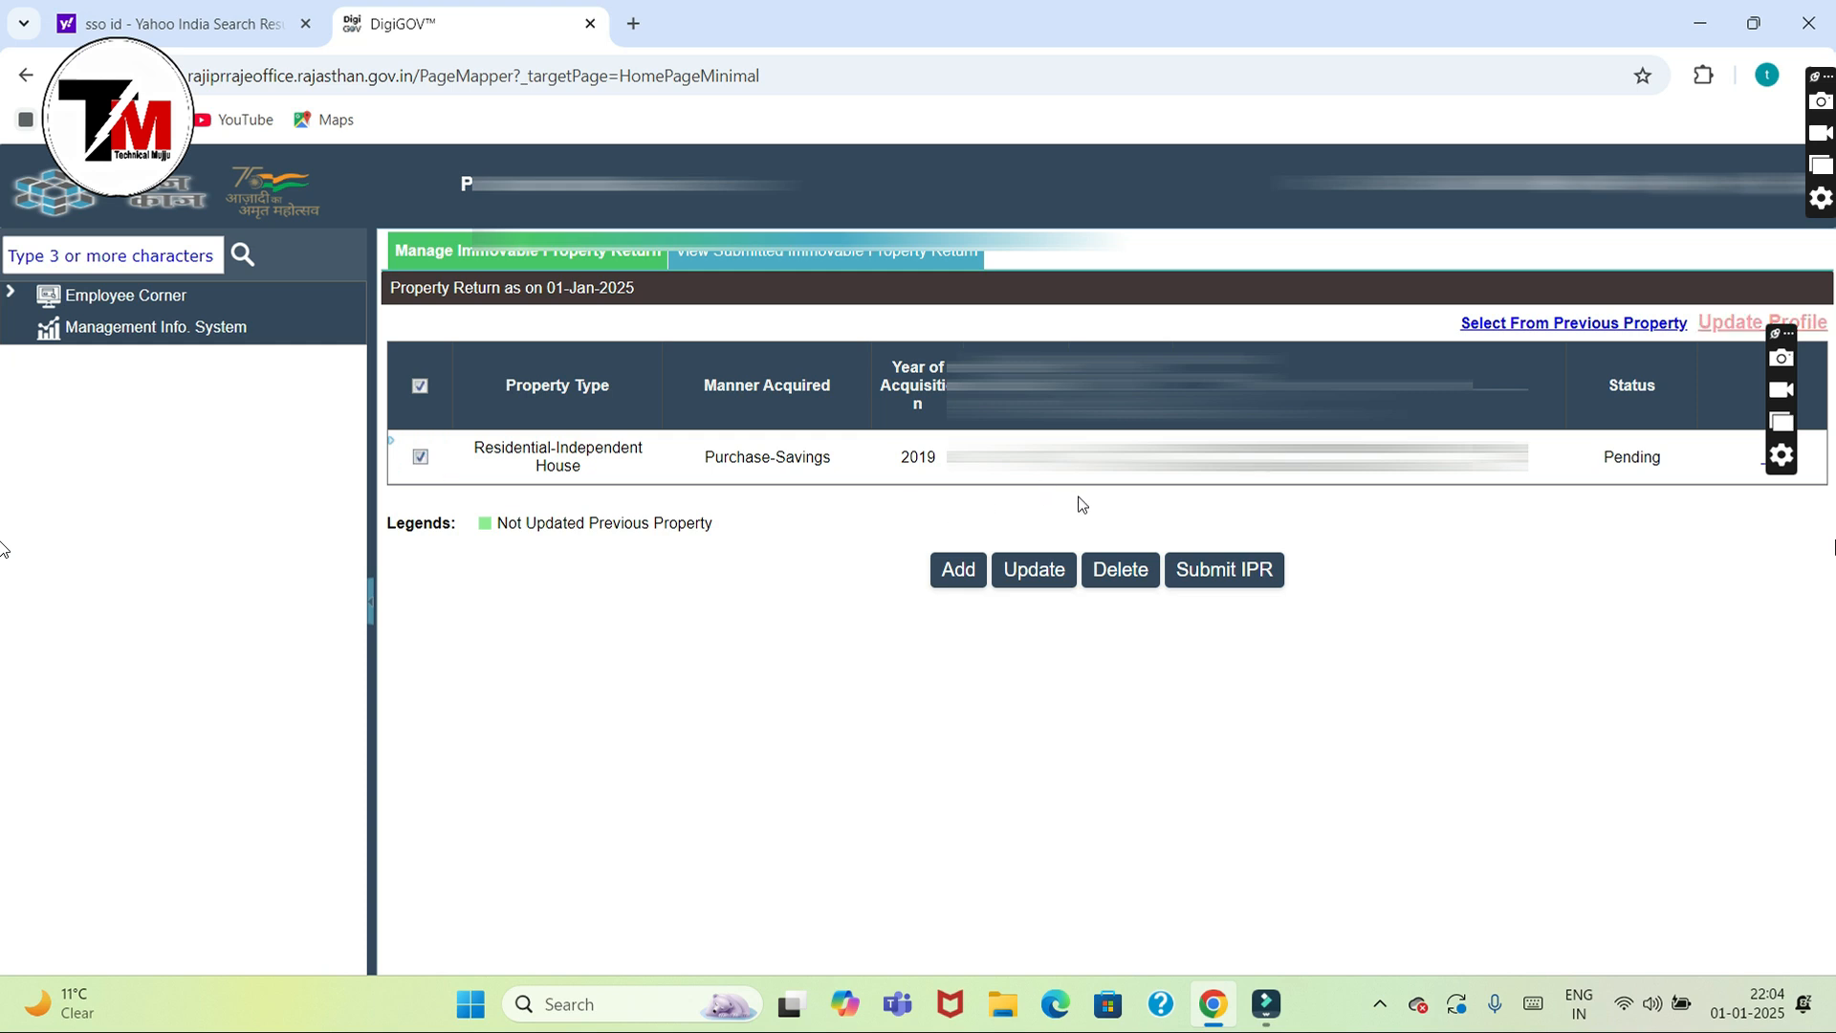
Step: Submit the Year 2024 IPR through Verify And Submit, confirm Yes, and reach the OTP field
click(1215, 570)
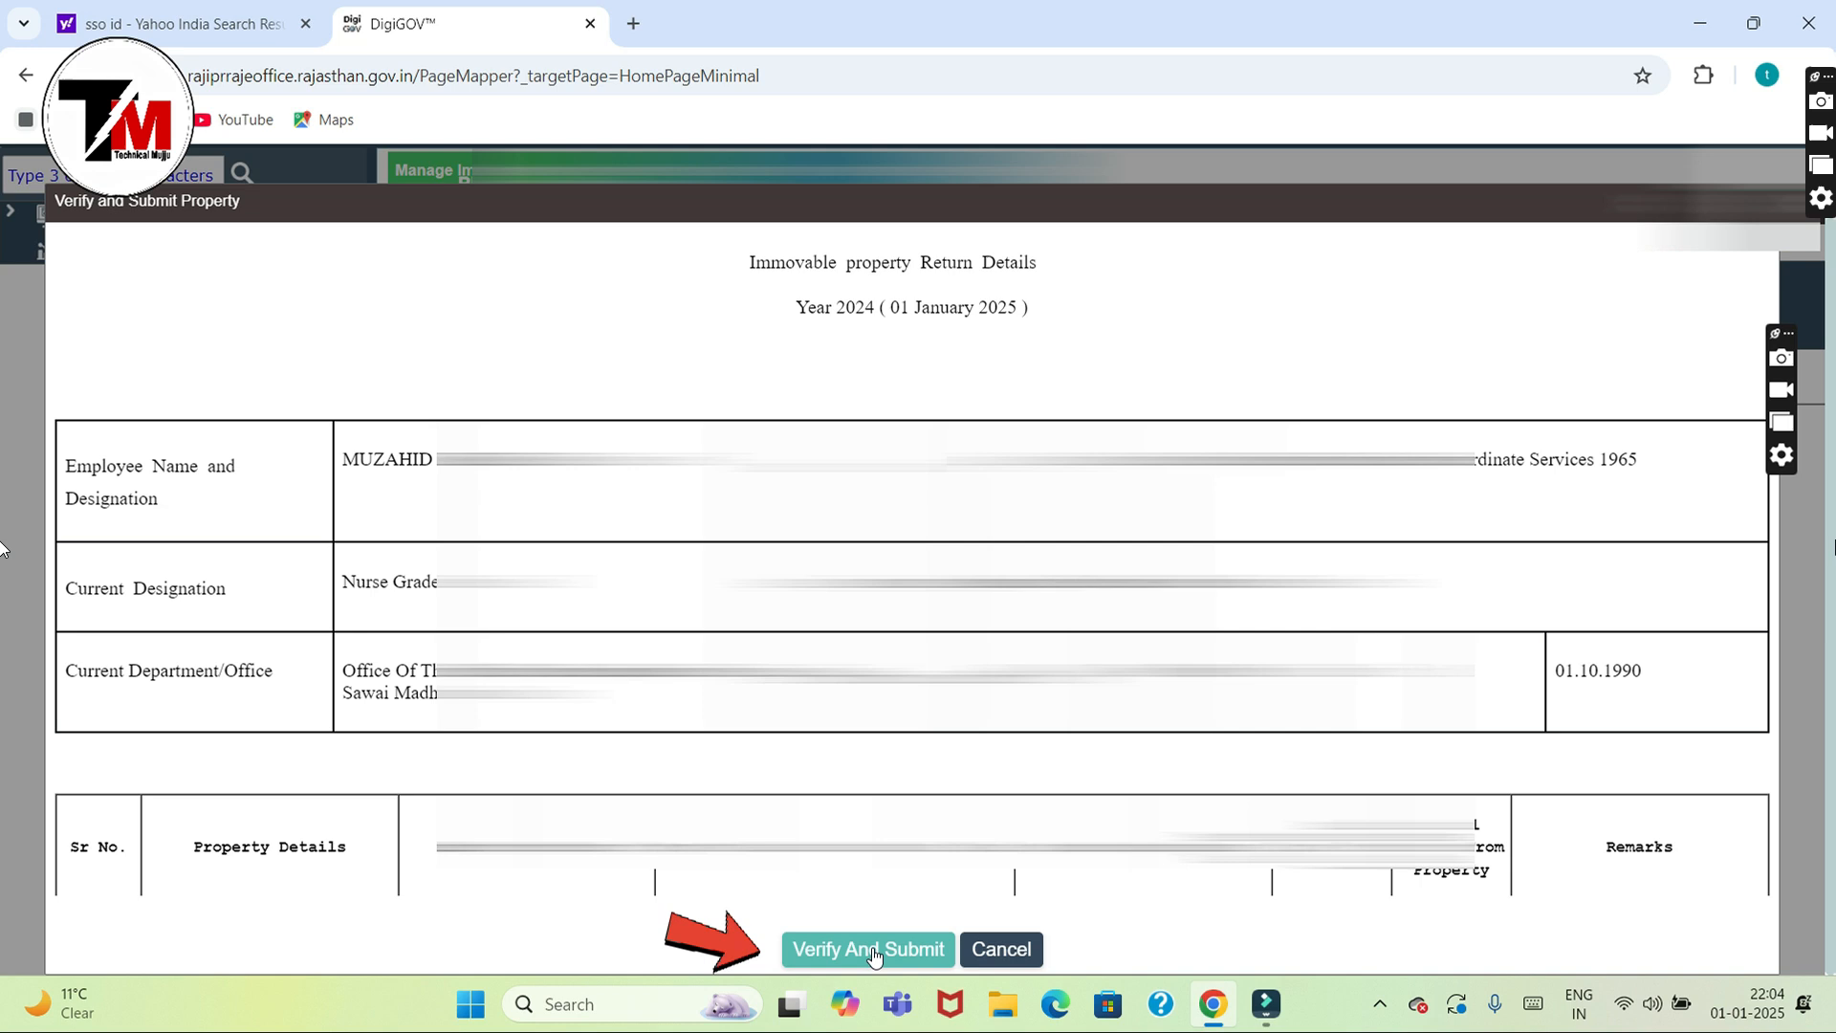
click(872, 950)
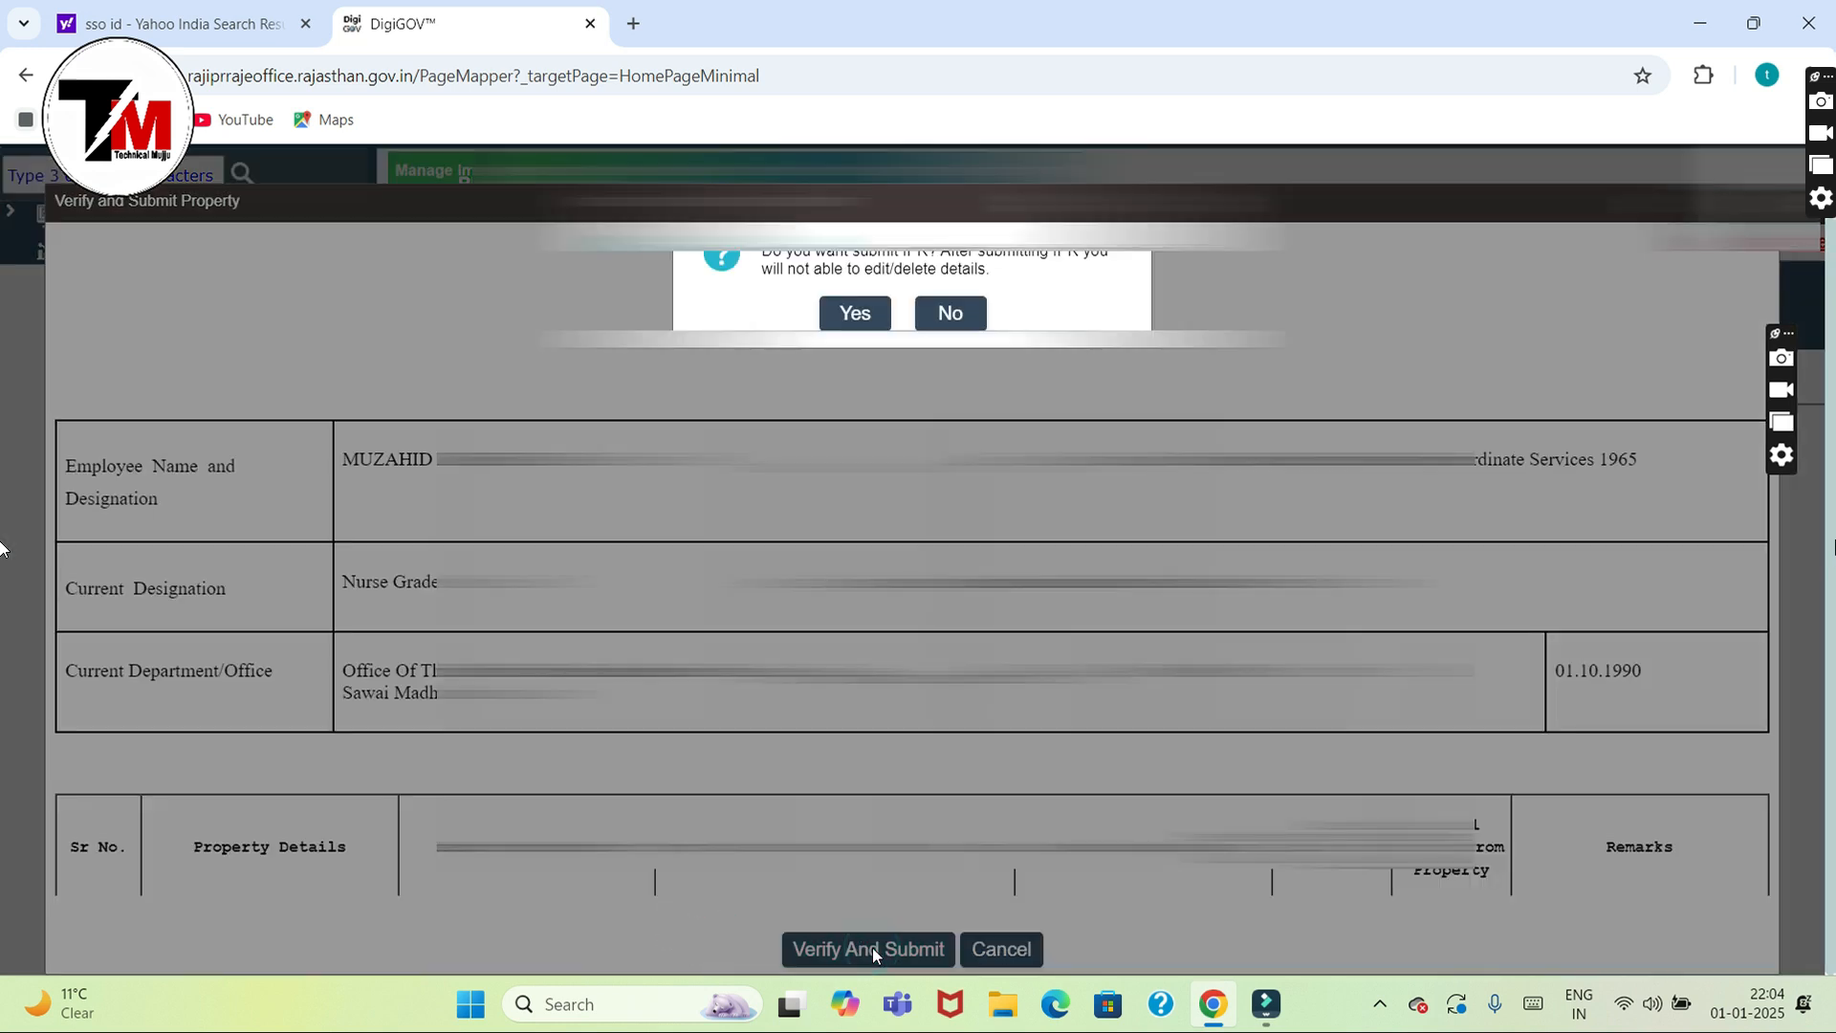
click(849, 313)
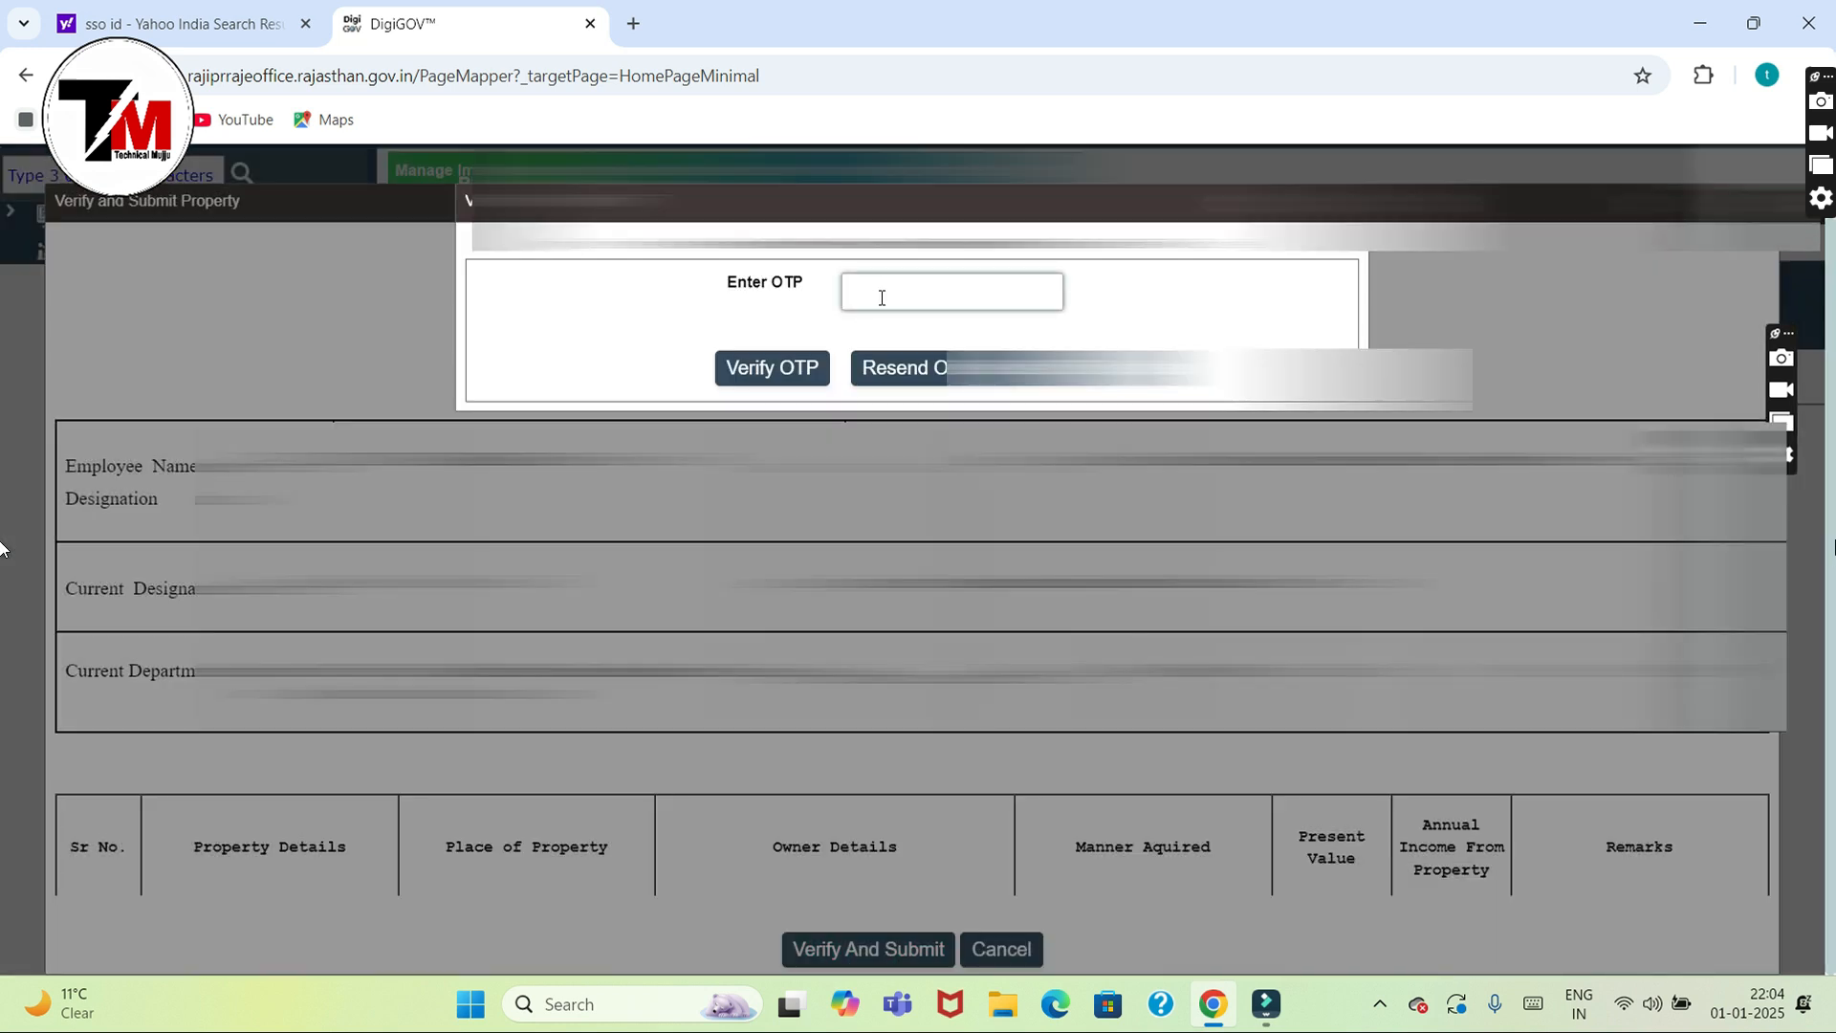
click(882, 297)
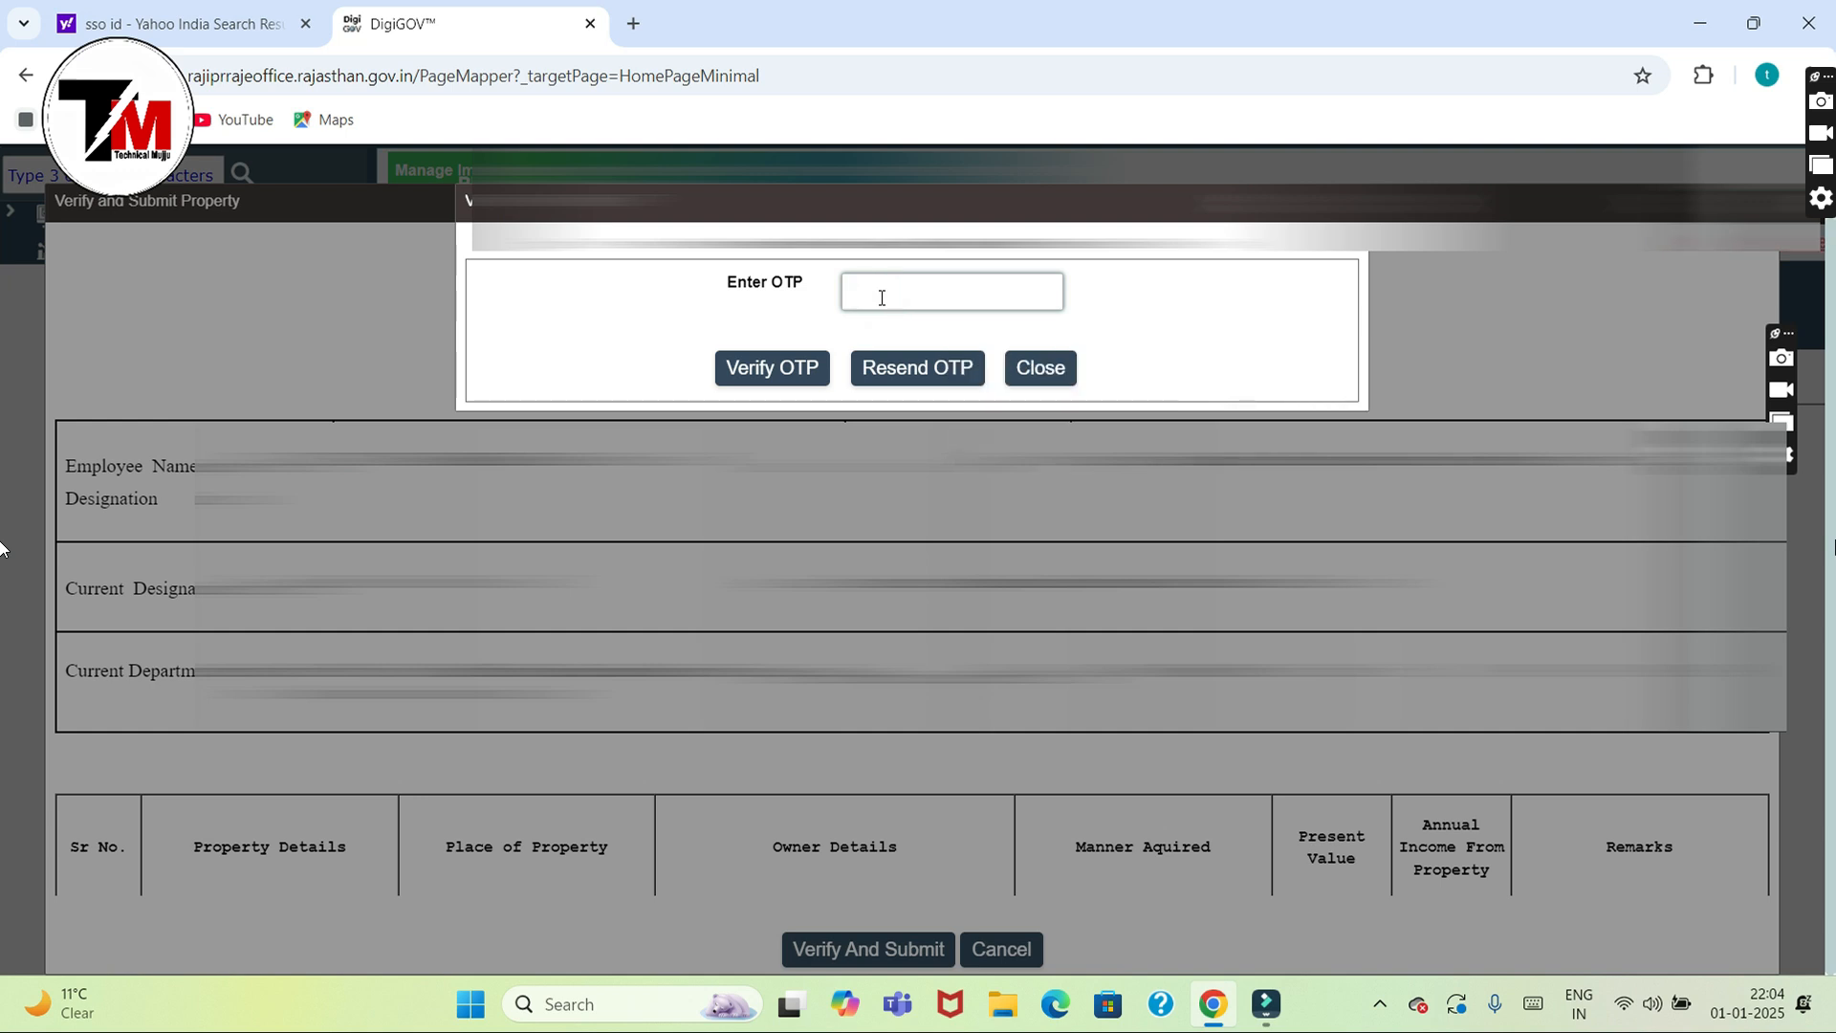